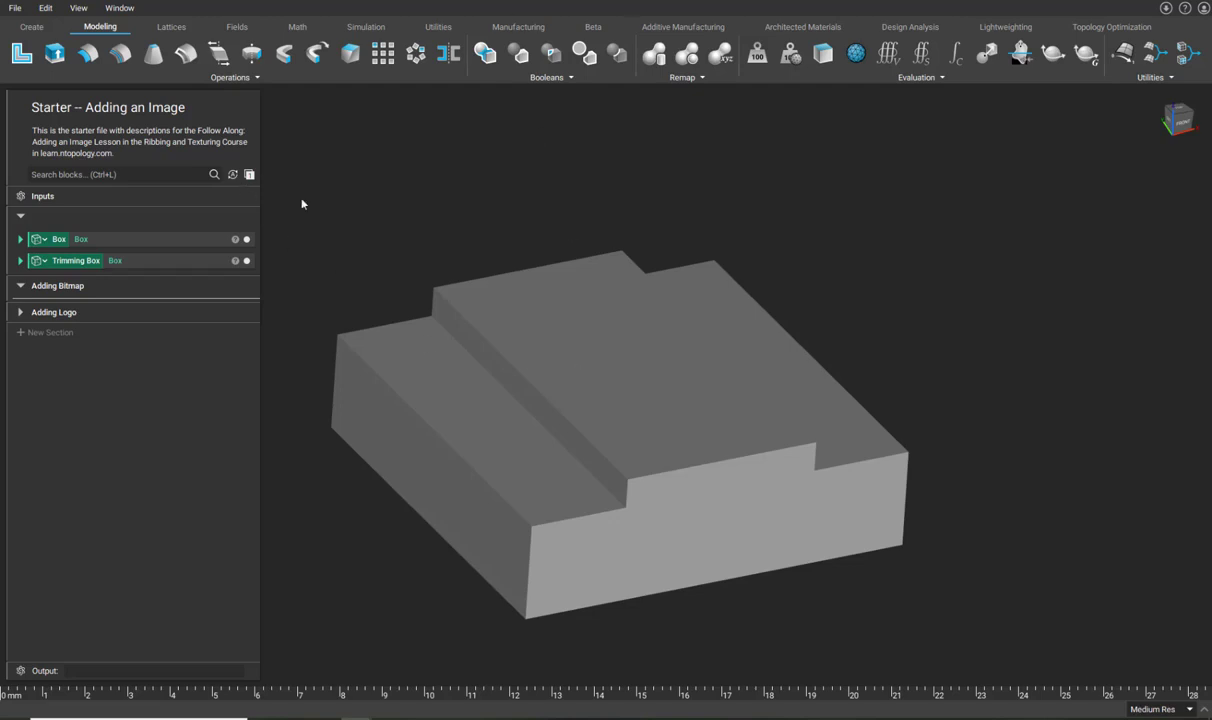
Step: Examine the Box and the Trimming Box individually, and show both bodies together again
left_click(135, 239)
right_click_drag(340, 327, 361, 381)
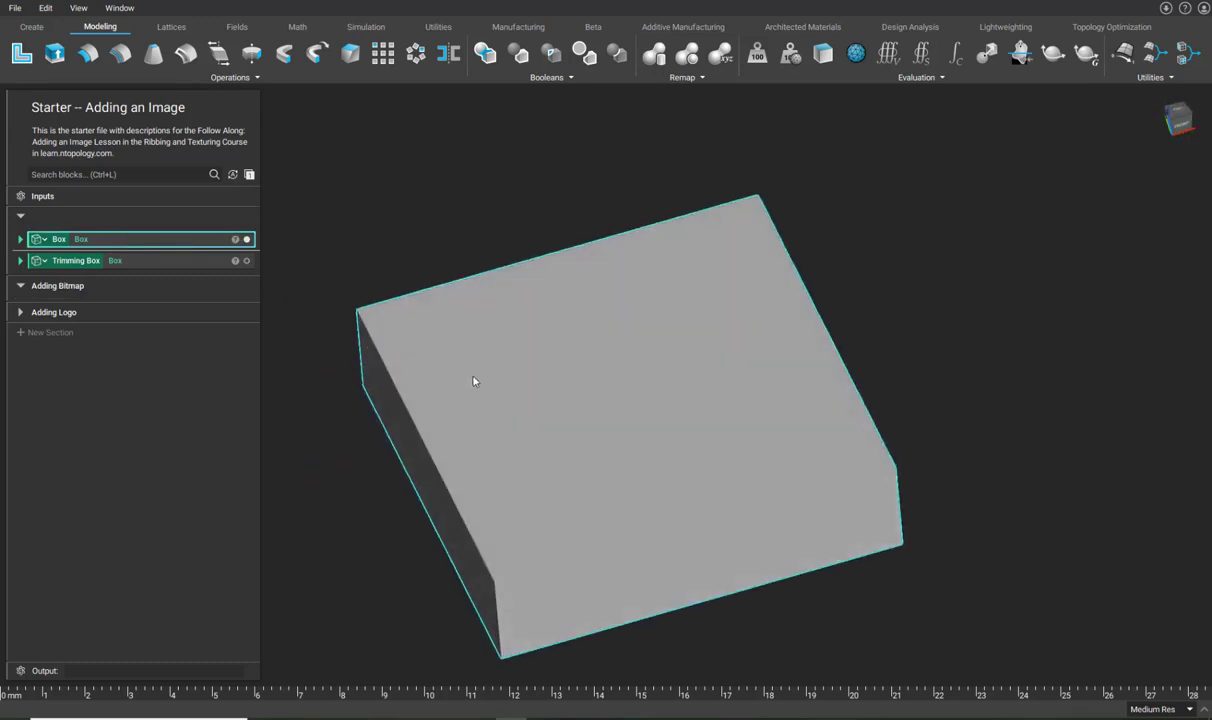
left_click(172, 260)
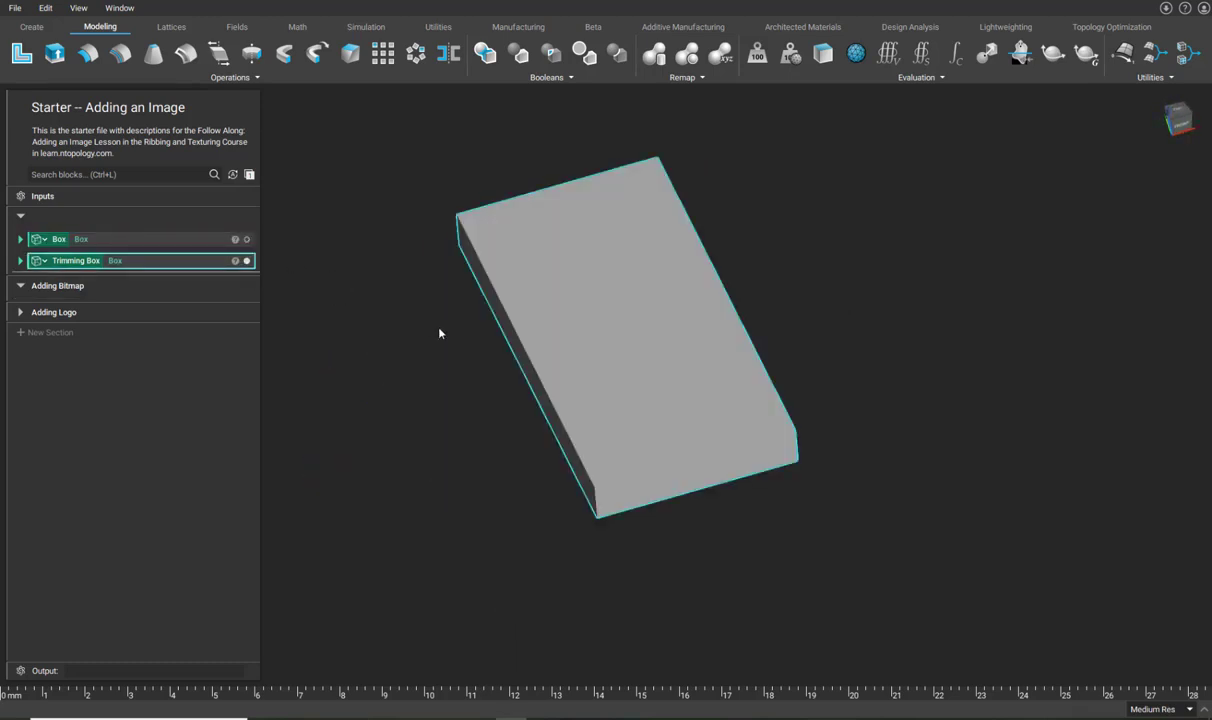
right_click_drag(439, 333, 480, 256)
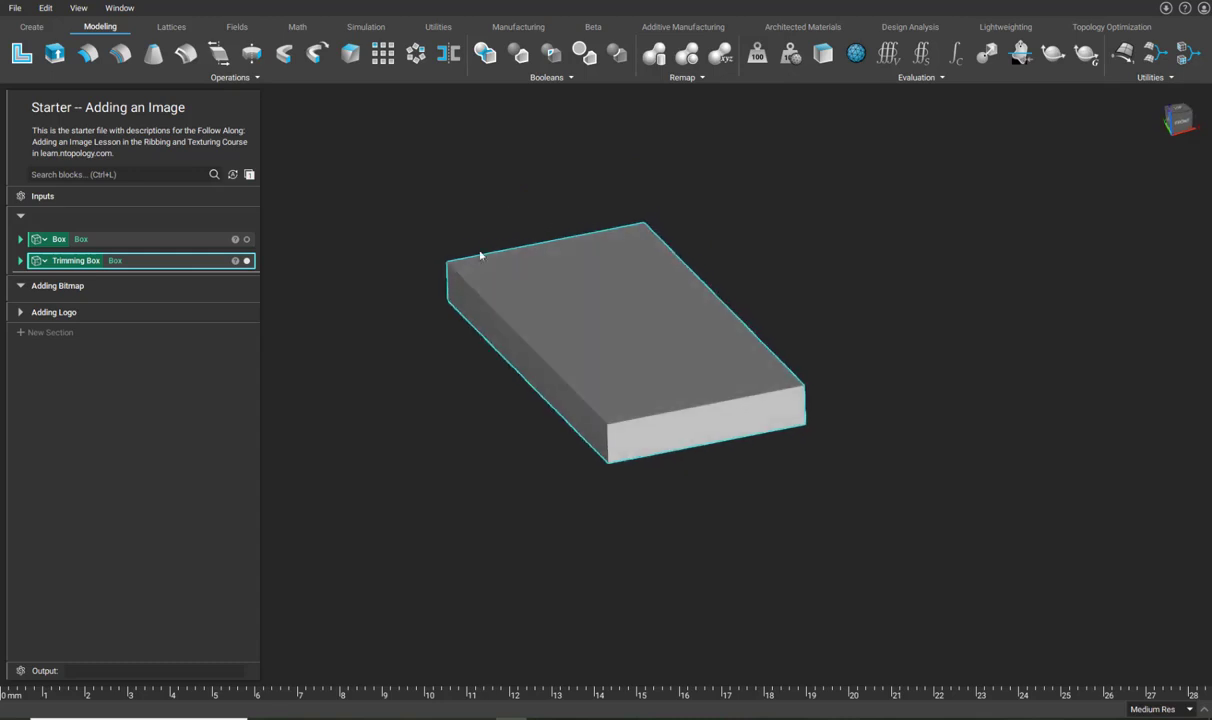
left_click(246, 239)
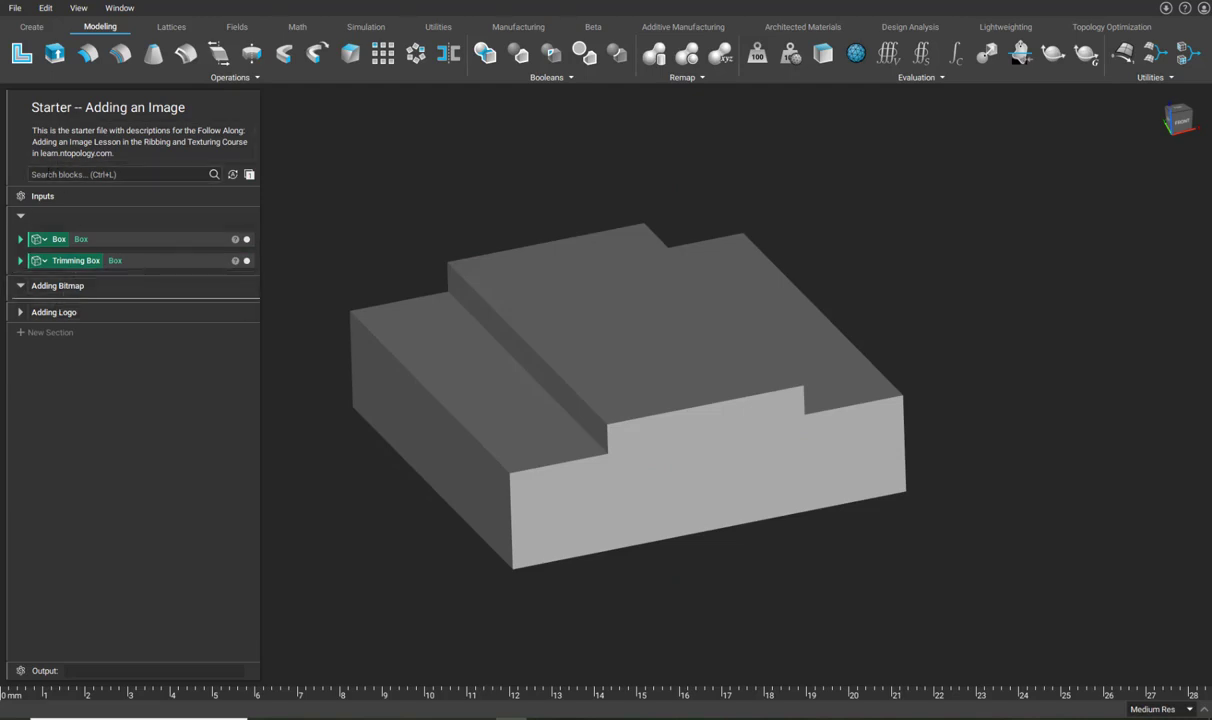
Step: Add an Import Bitmap block to the Adding Bitmap section
left_click(597, 29)
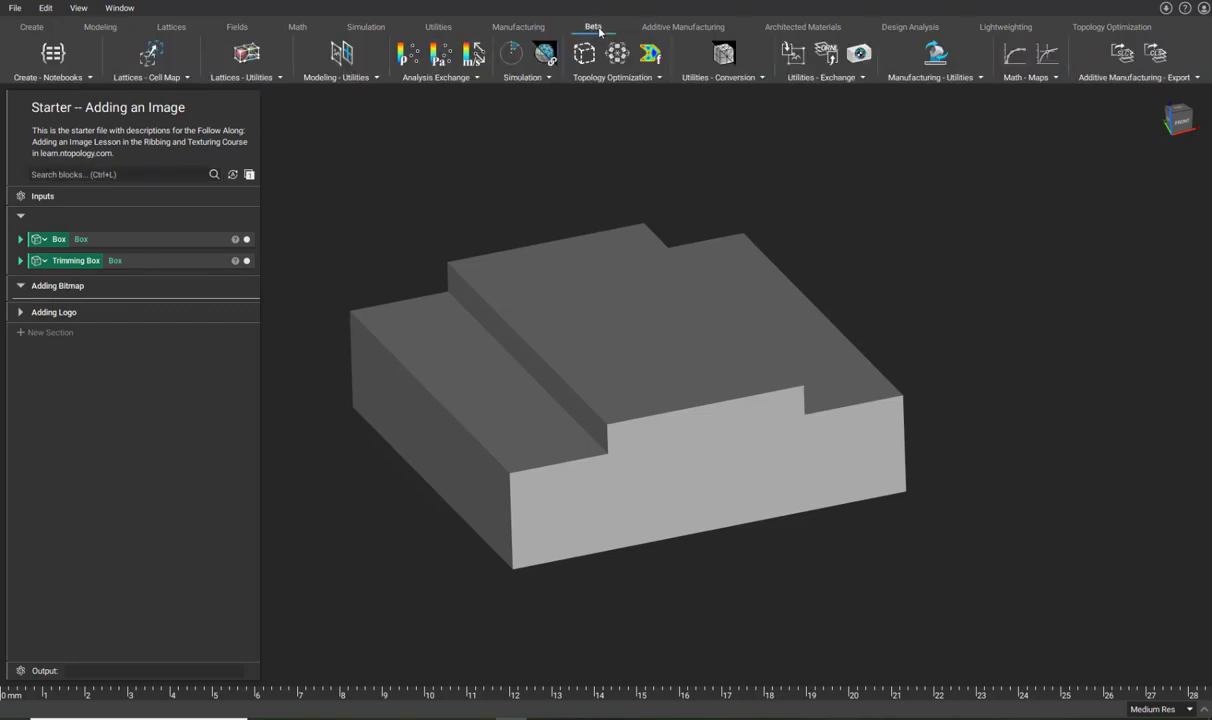
left_click(822, 77)
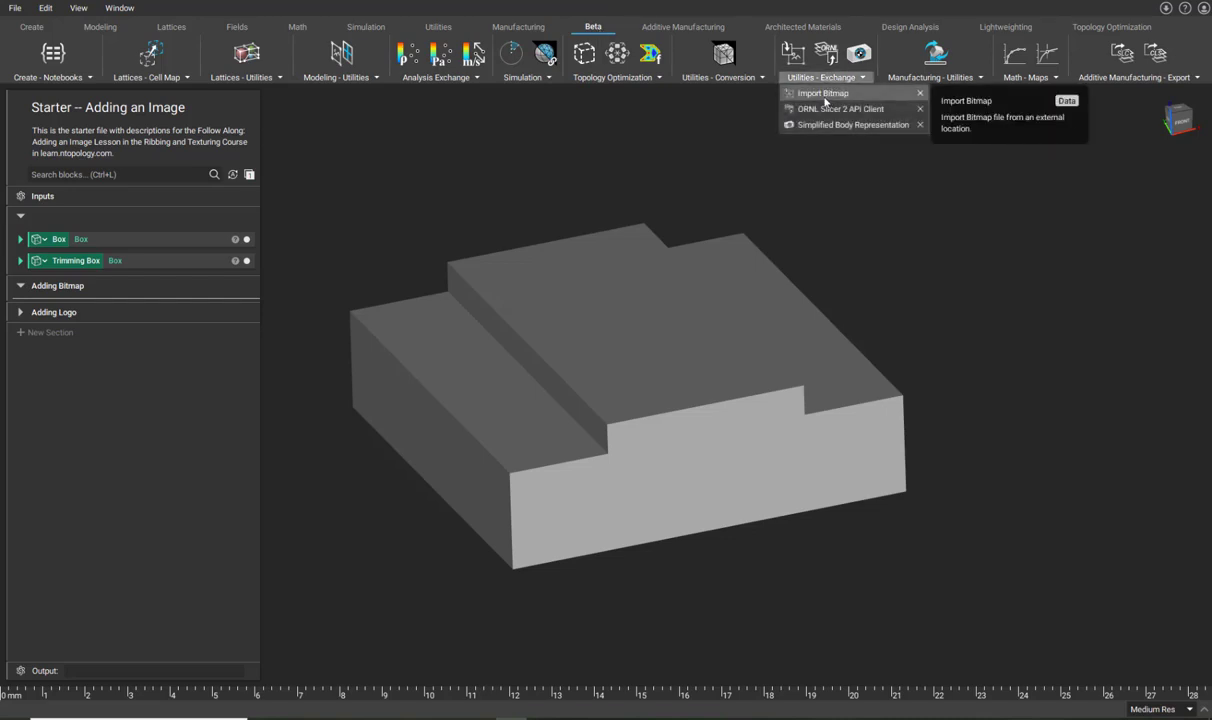
left_click(825, 95)
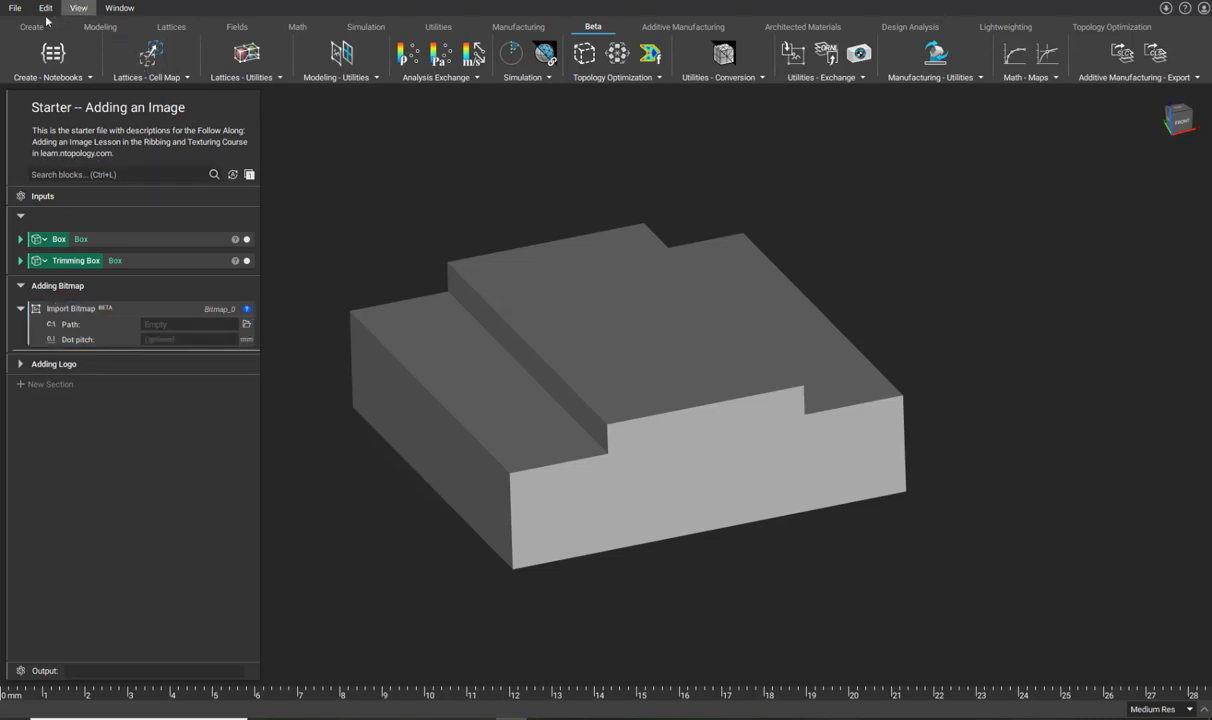
Step: Check in the general settings whether beta blocks are set to be shown
left_click(15, 8)
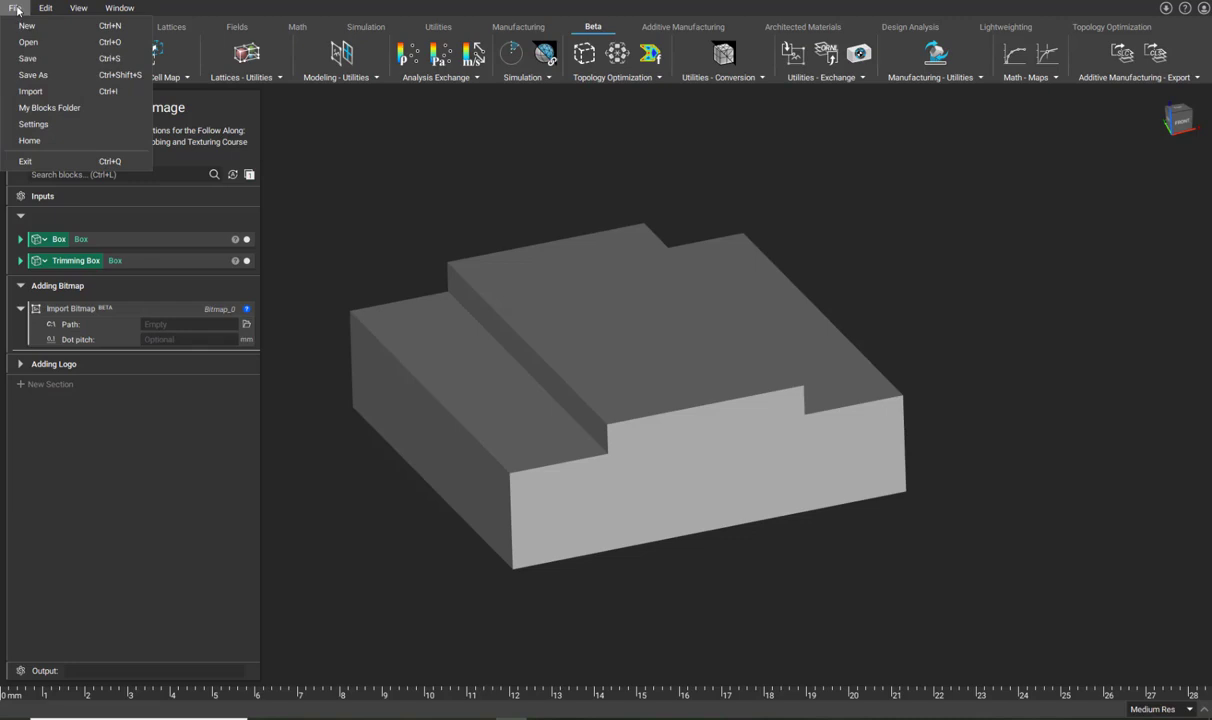
left_click(50, 125)
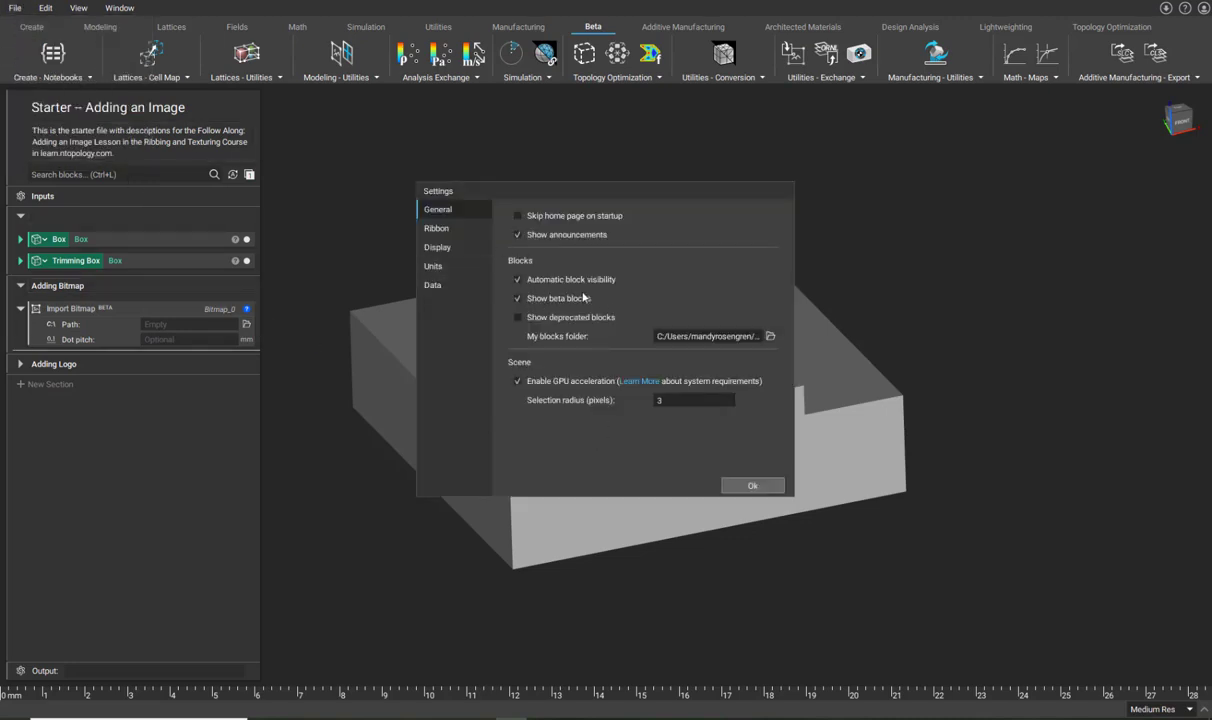
left_click(747, 485)
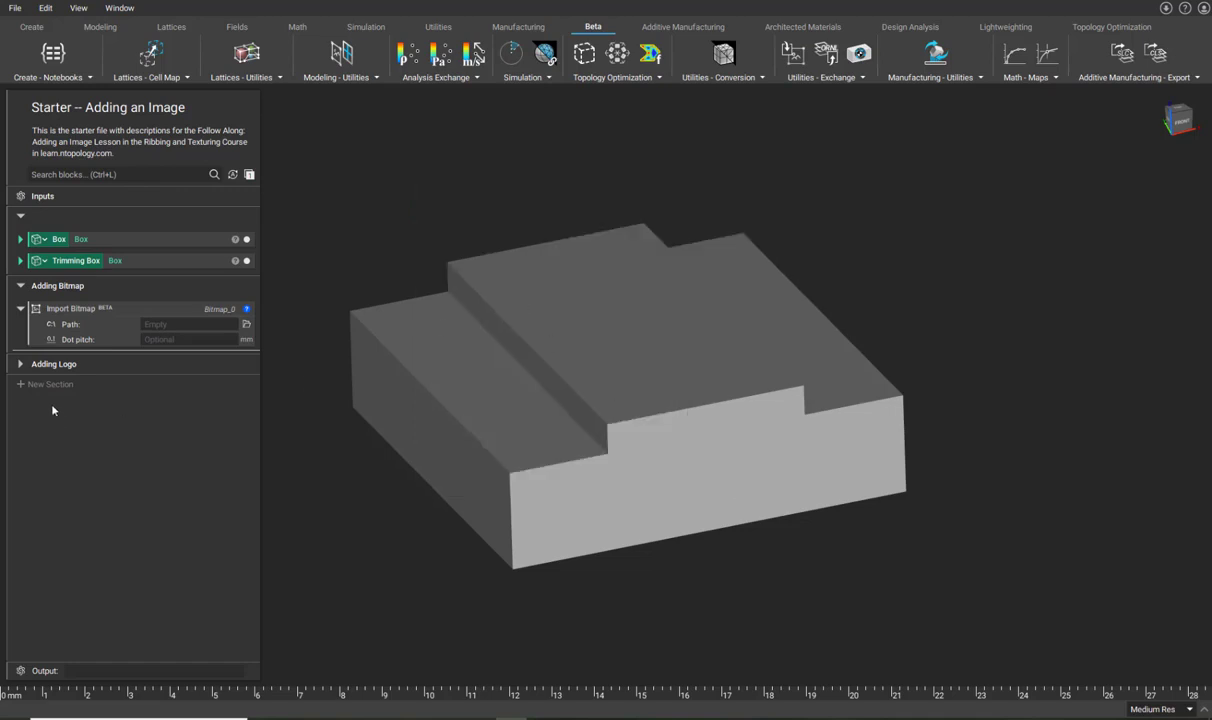
Step: Load pattern3.PNG into the Import Bitmap block and set its dot pitch to 1 mm
left_click(245, 326)
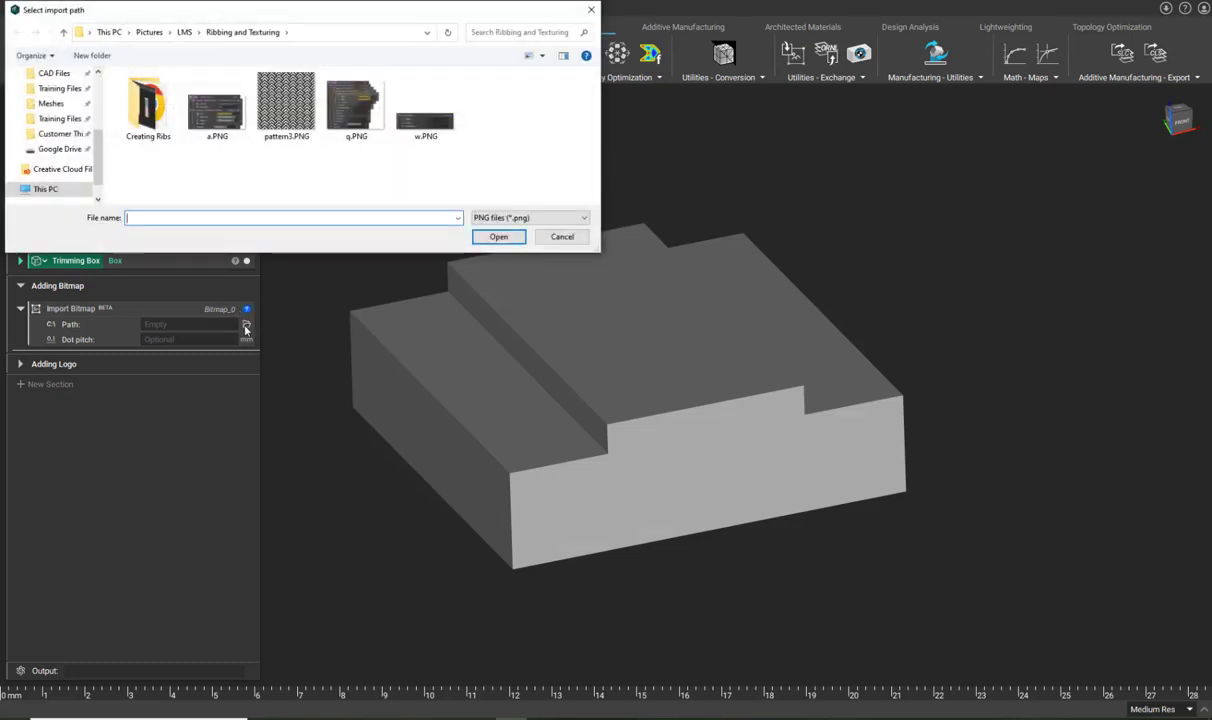
left_click(305, 122)
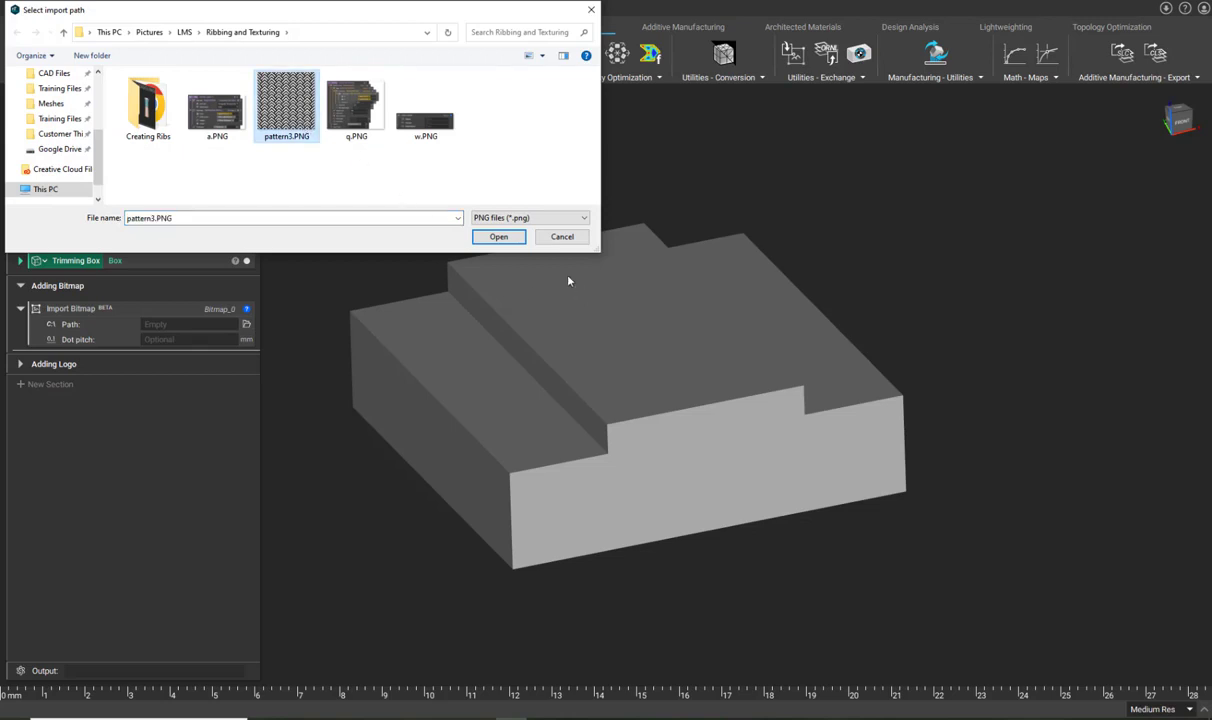
left_click(497, 237)
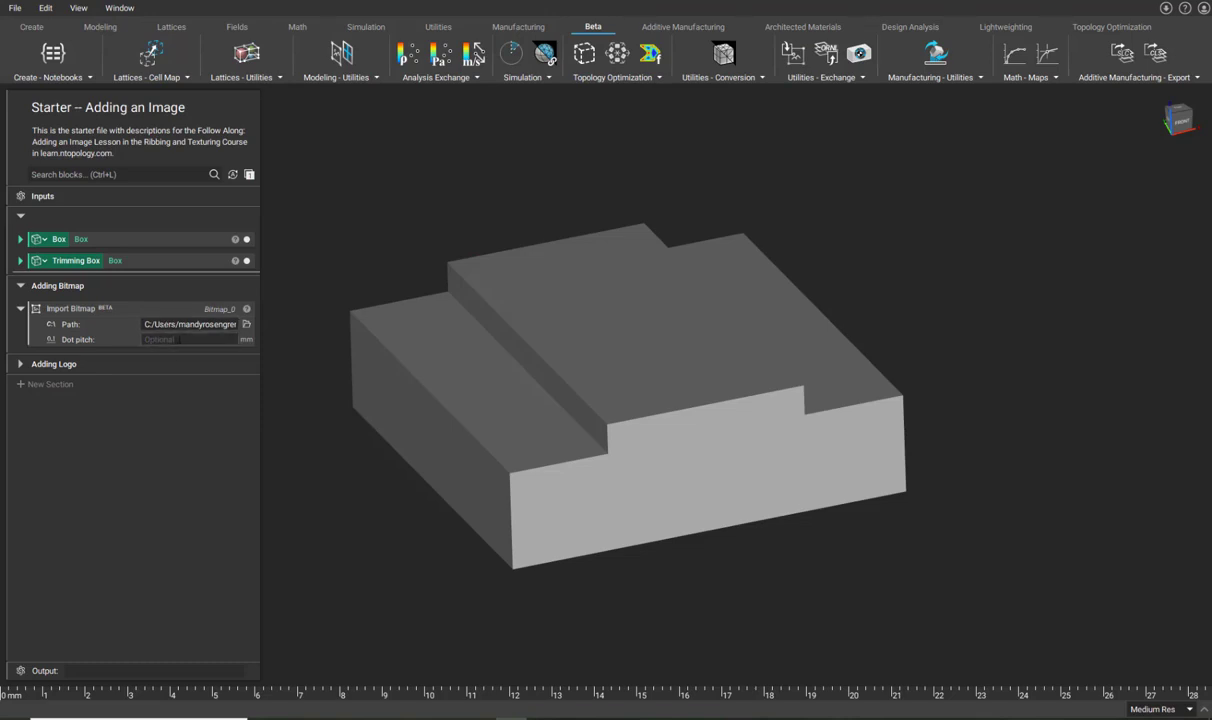
left_click(190, 339)
type("1")
left_click(311, 383)
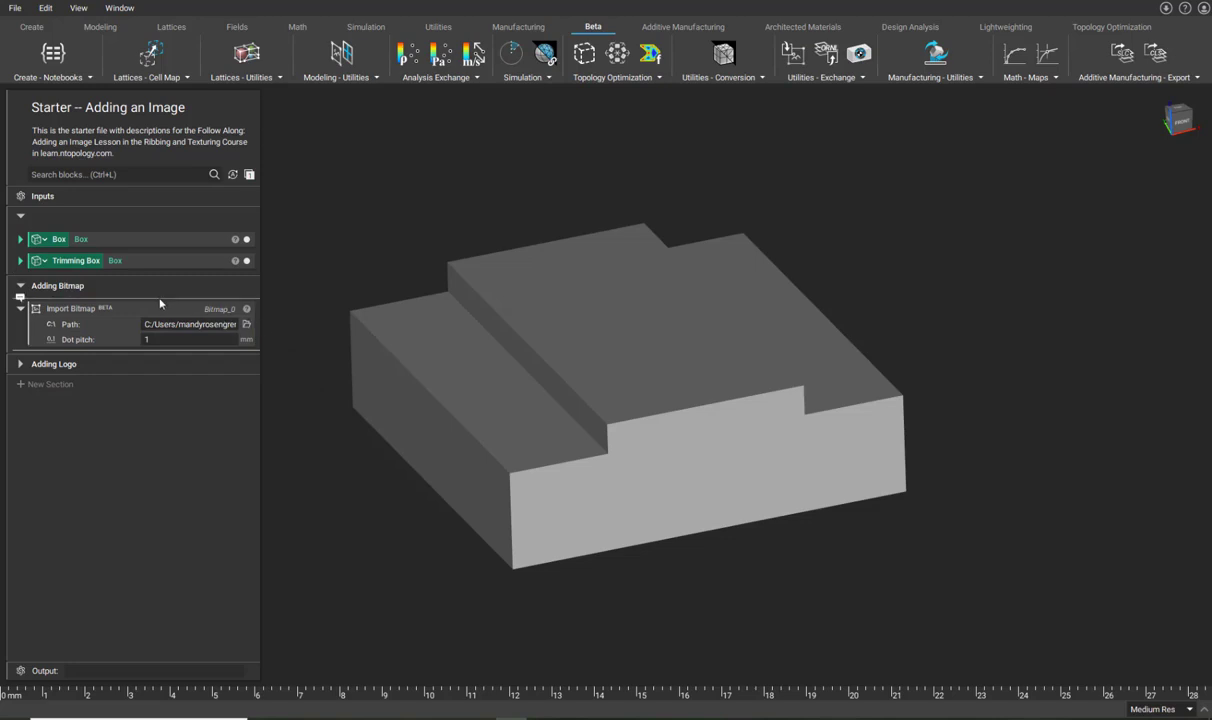
Step: Make the Import Bitmap block a variable named Image
right_click(111, 315)
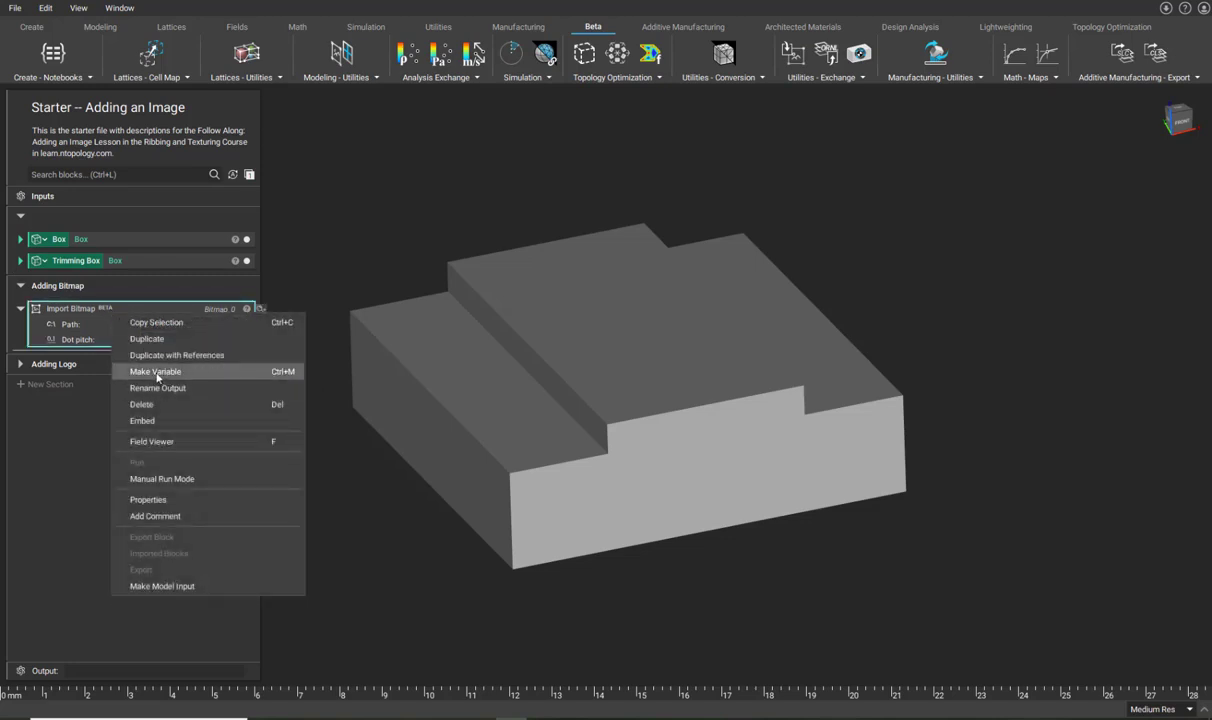
left_click(157, 370)
type("Image")
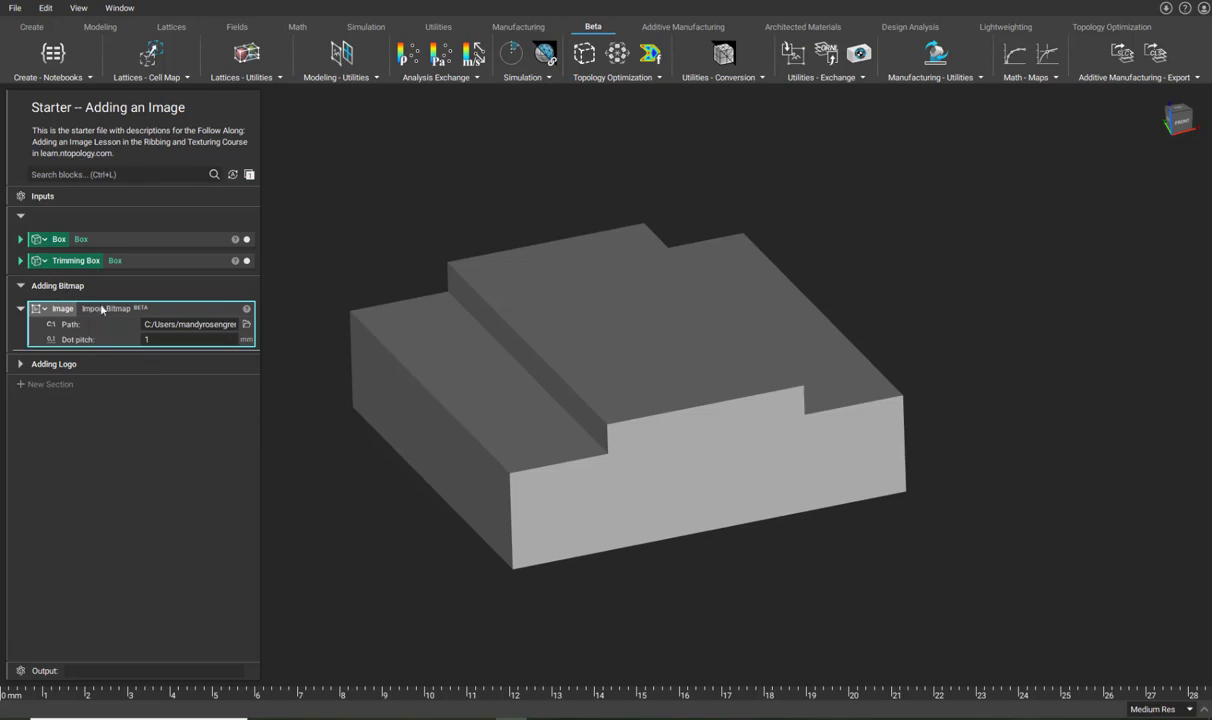
Step: Find the Map Bitmap to Plane block and add it below the Image variable
left_click(103, 174)
type("map")
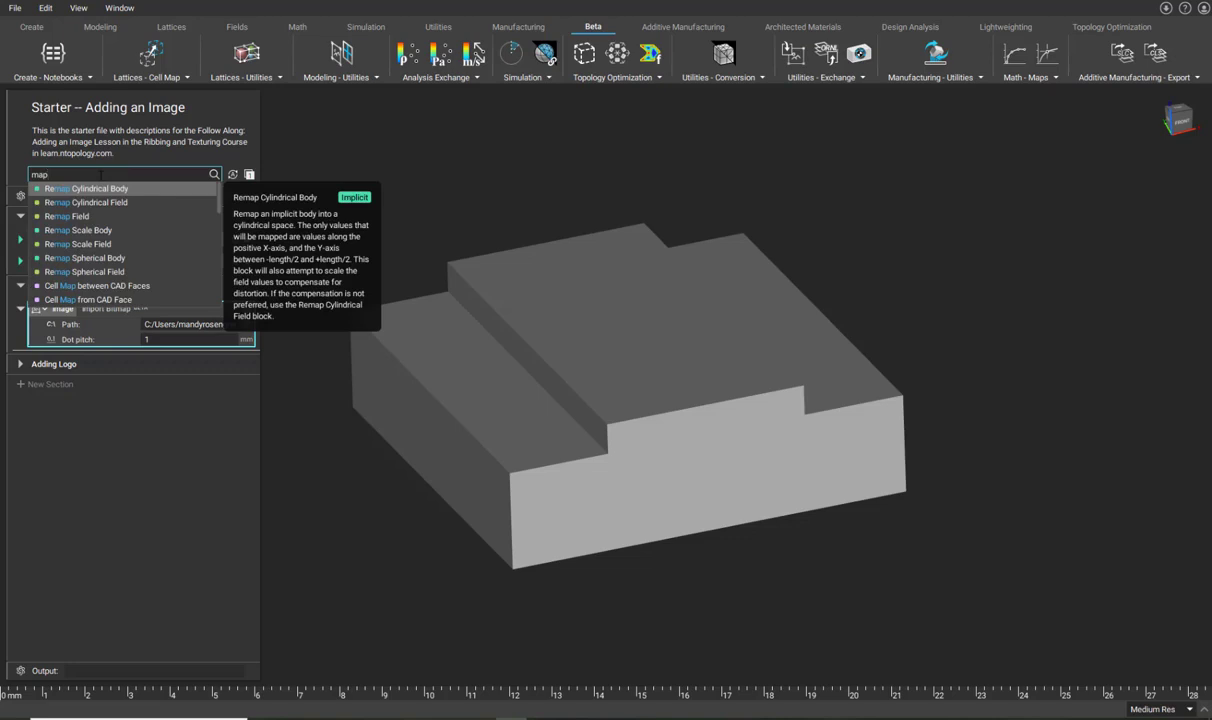
type(" bit")
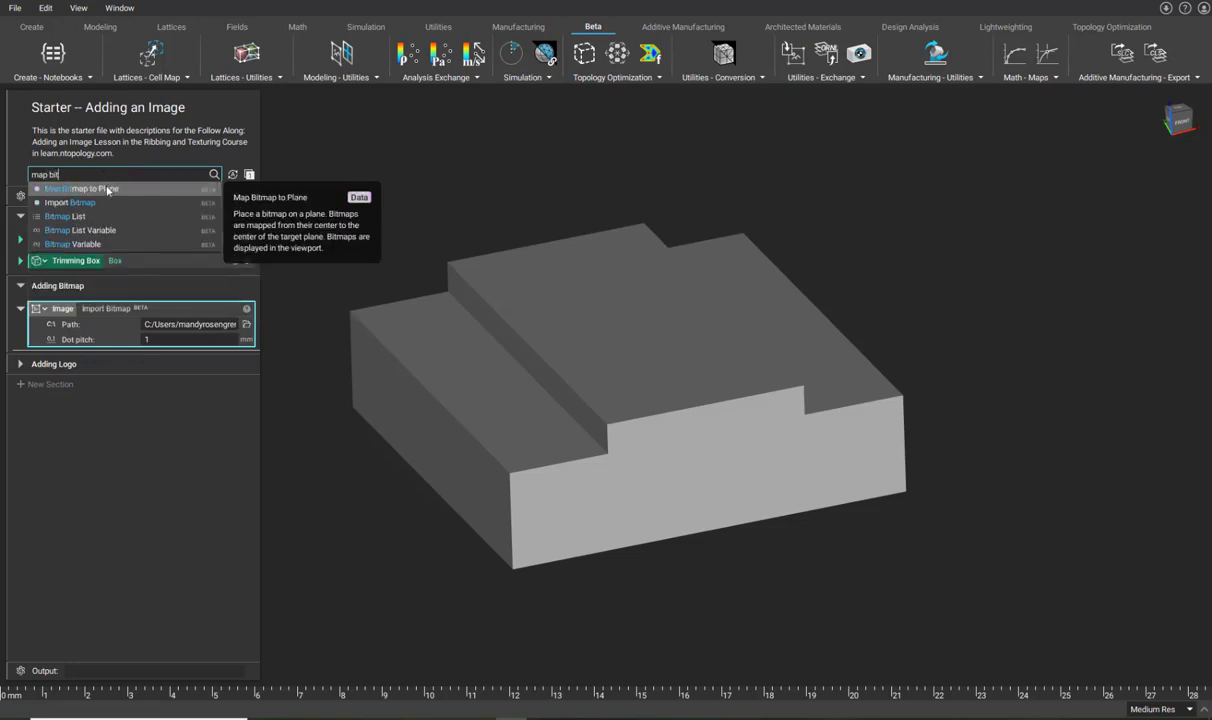
key("Return")
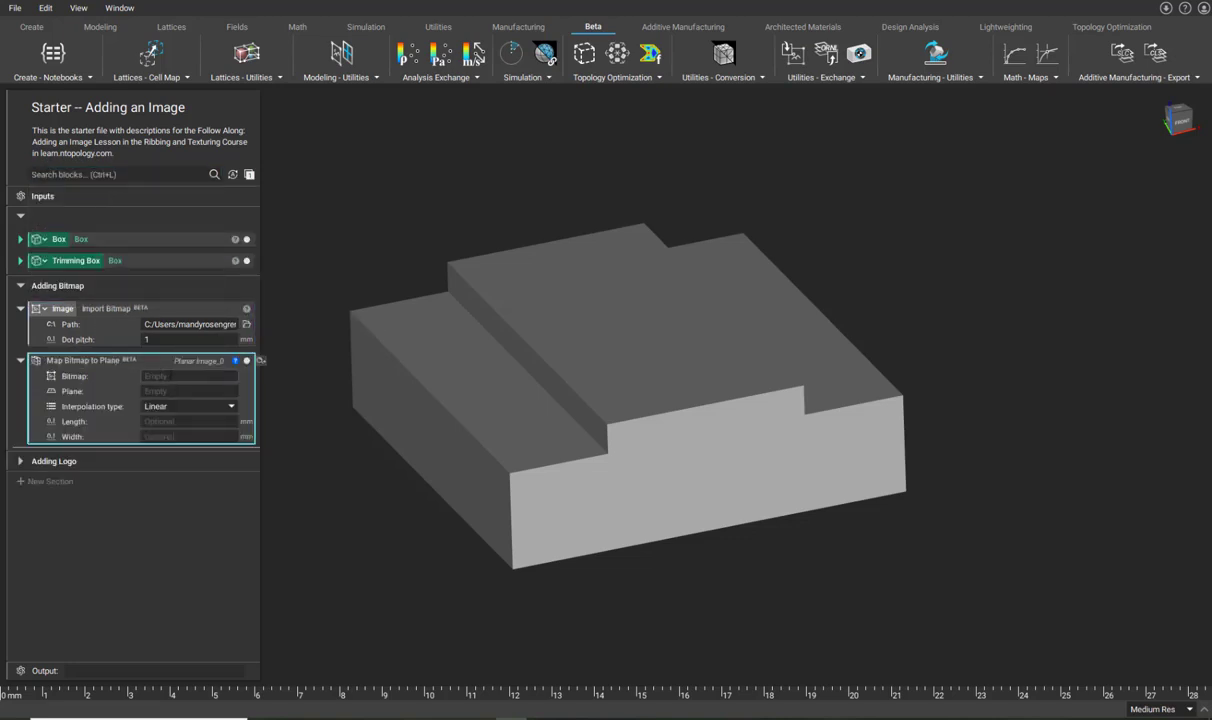
Step: Use the Image variable as the bitmap to map, and insert a default Plane block as its target plane
left_click_drag(62, 308, 203, 378)
left_click(149, 339)
type("1")
left_click(190, 391)
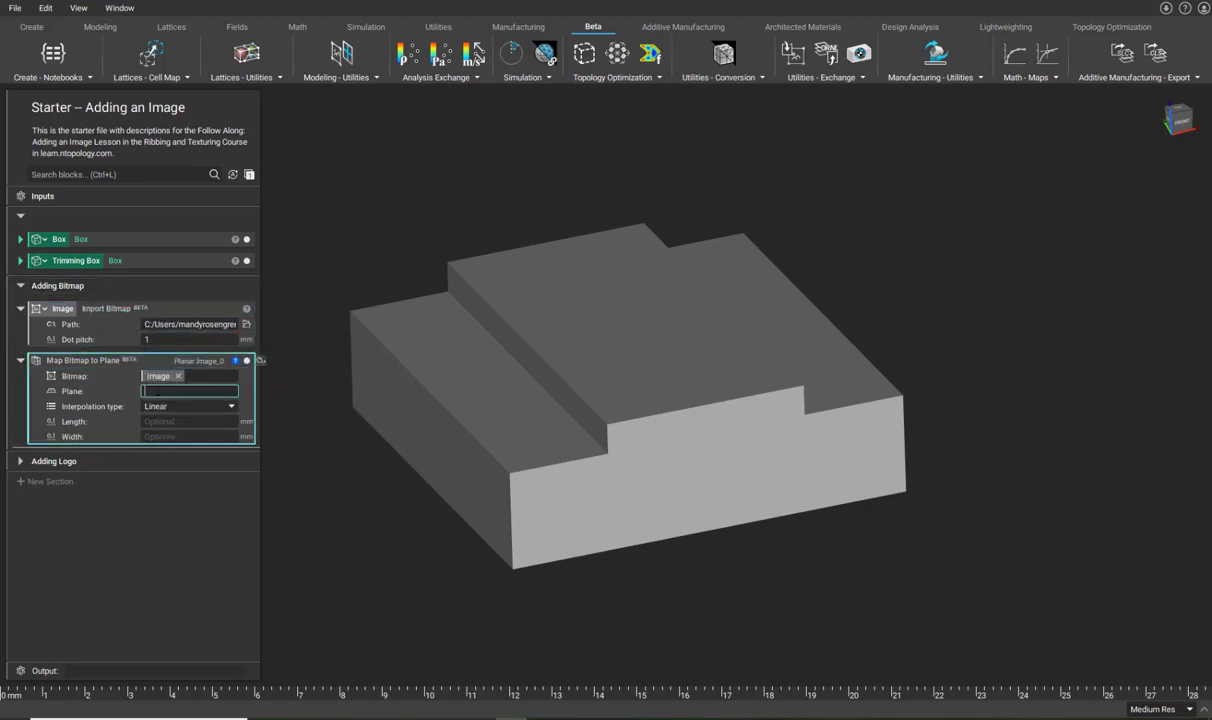
type("plane")
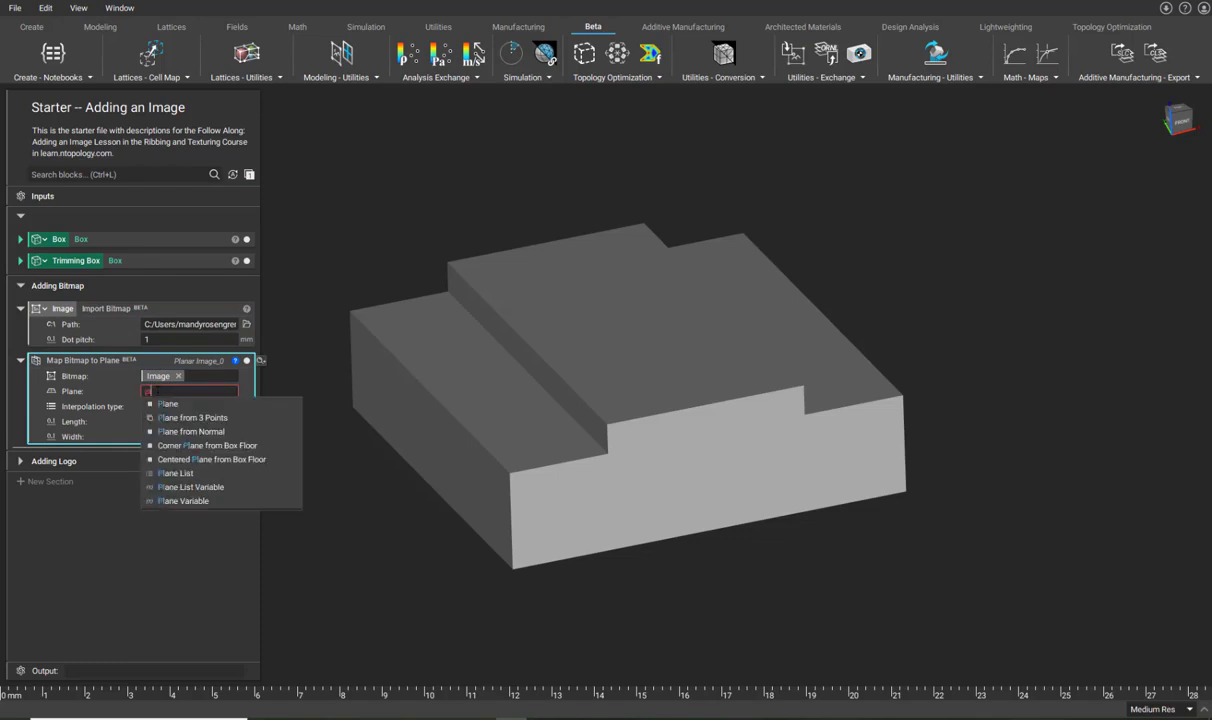
key("Return")
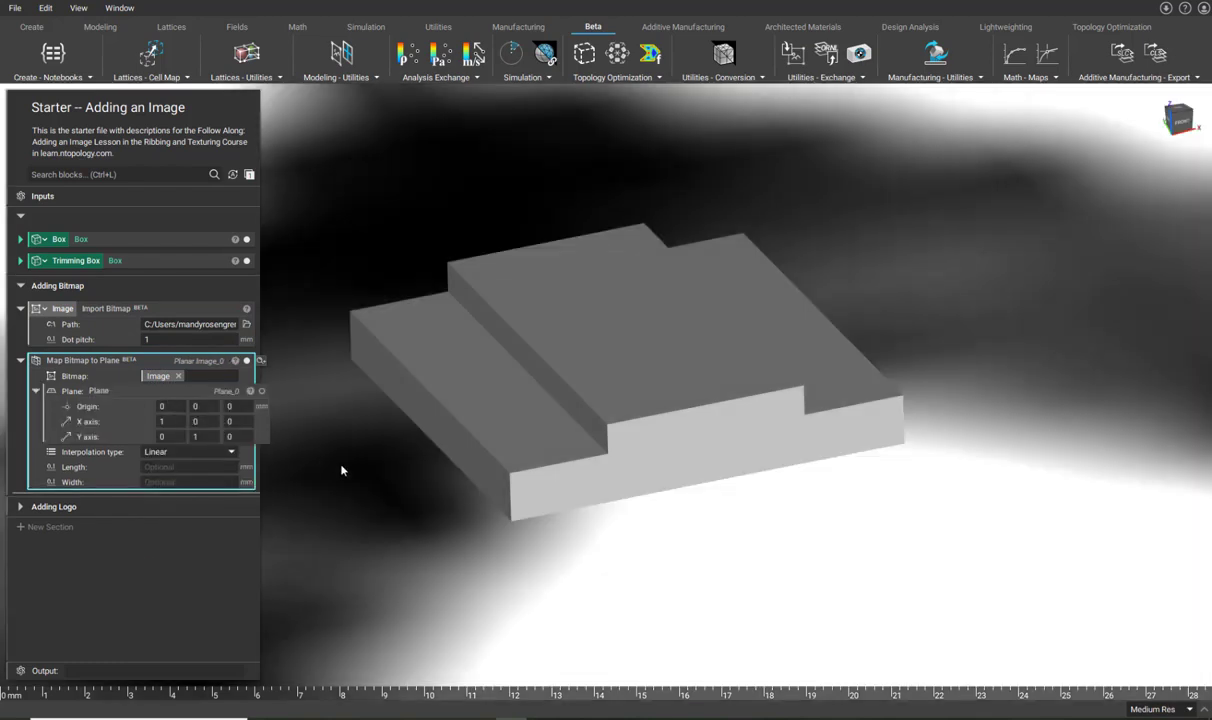
Step: Resize the mapped bitmap to a length of 12 mm and a width of 15 mm
scroll(488, 362, "down", 10)
scroll(500, 361, "down", 8)
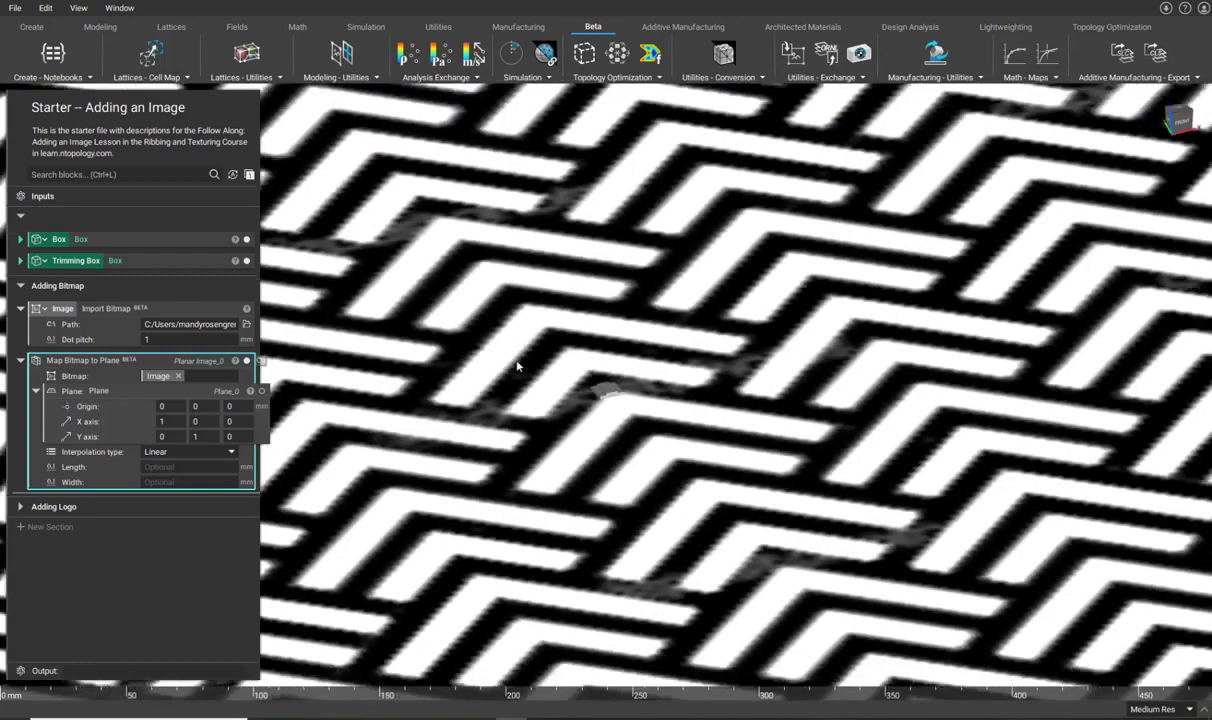
right_click_drag(560, 400, 503, 372)
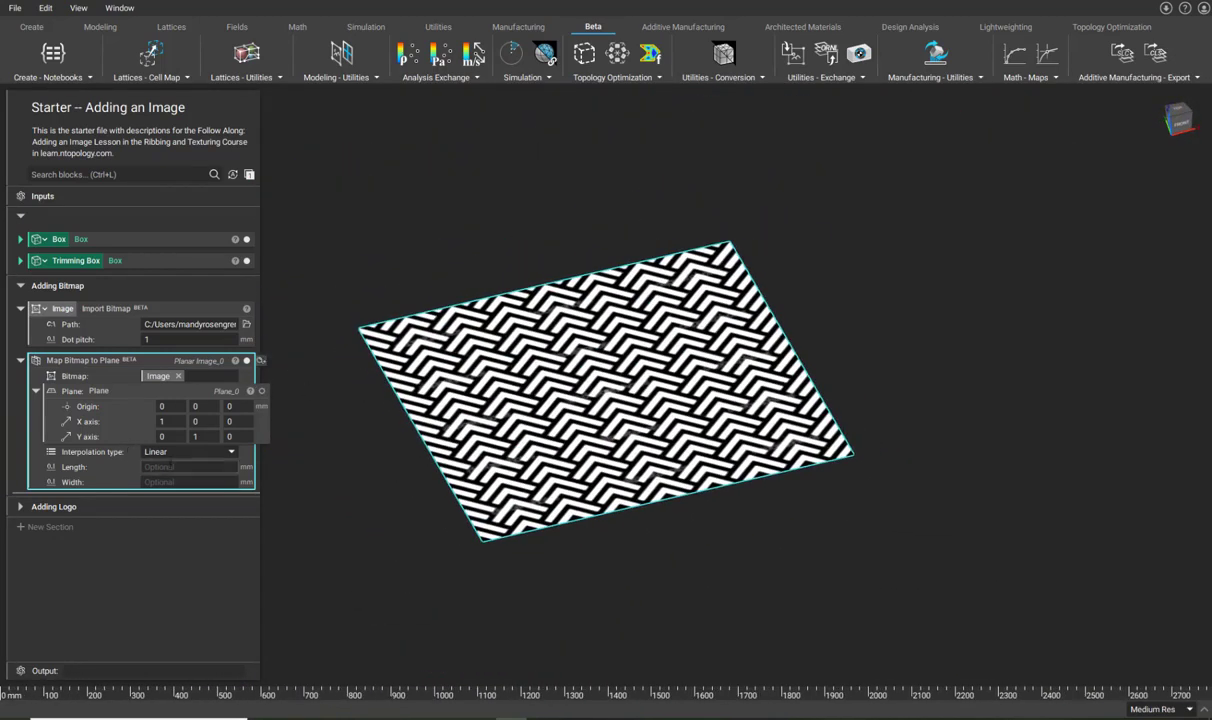
right_click_drag(548, 420, 663, 475)
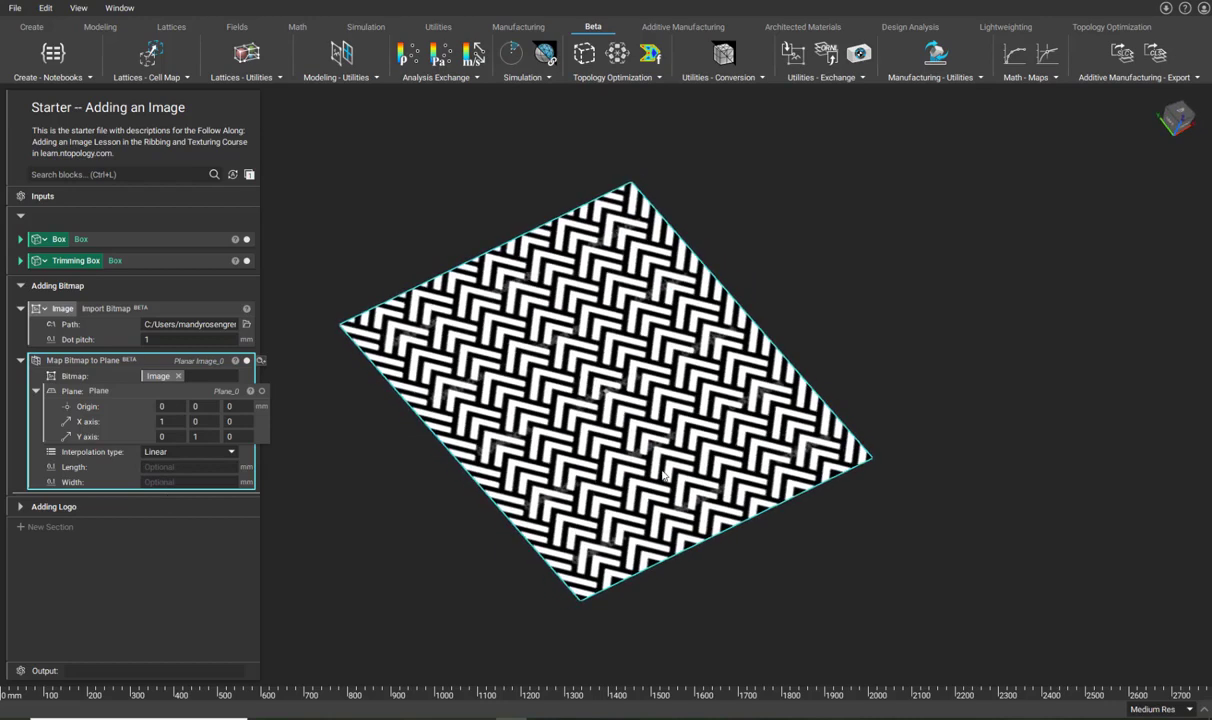
left_click(150, 467)
type("12")
left_click(158, 482)
type("15")
key("Return")
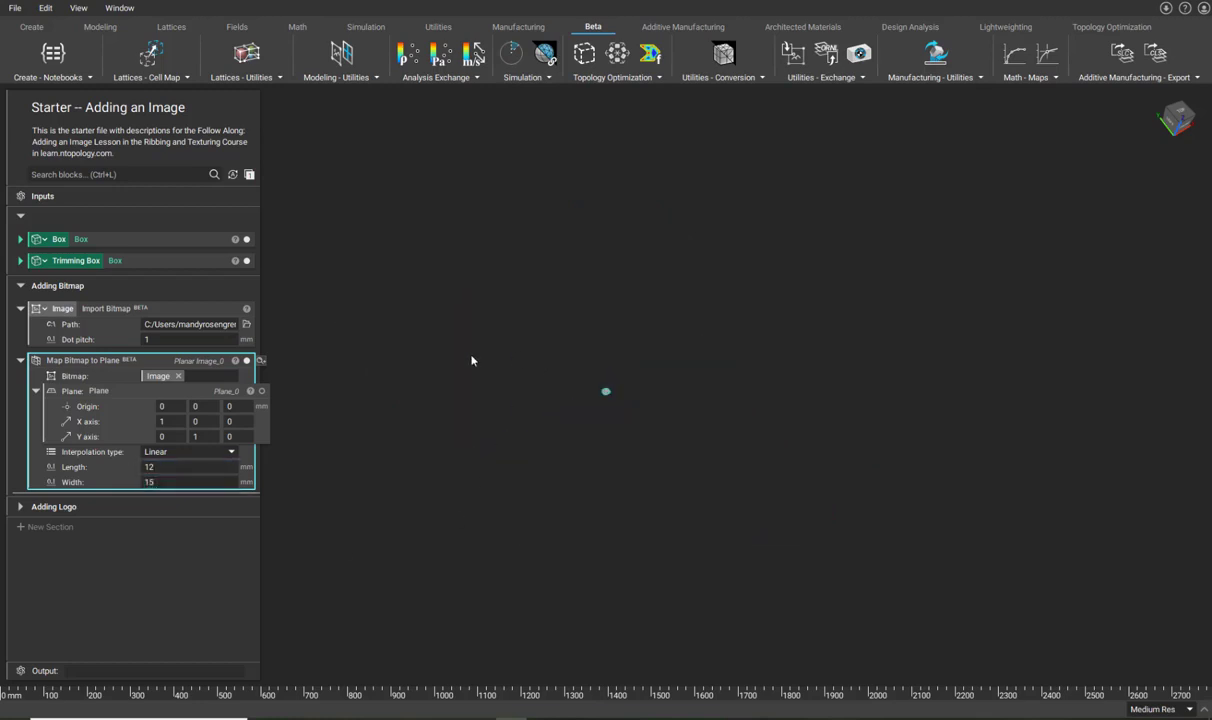
key("f")
right_click_drag(598, 357, 488, 456)
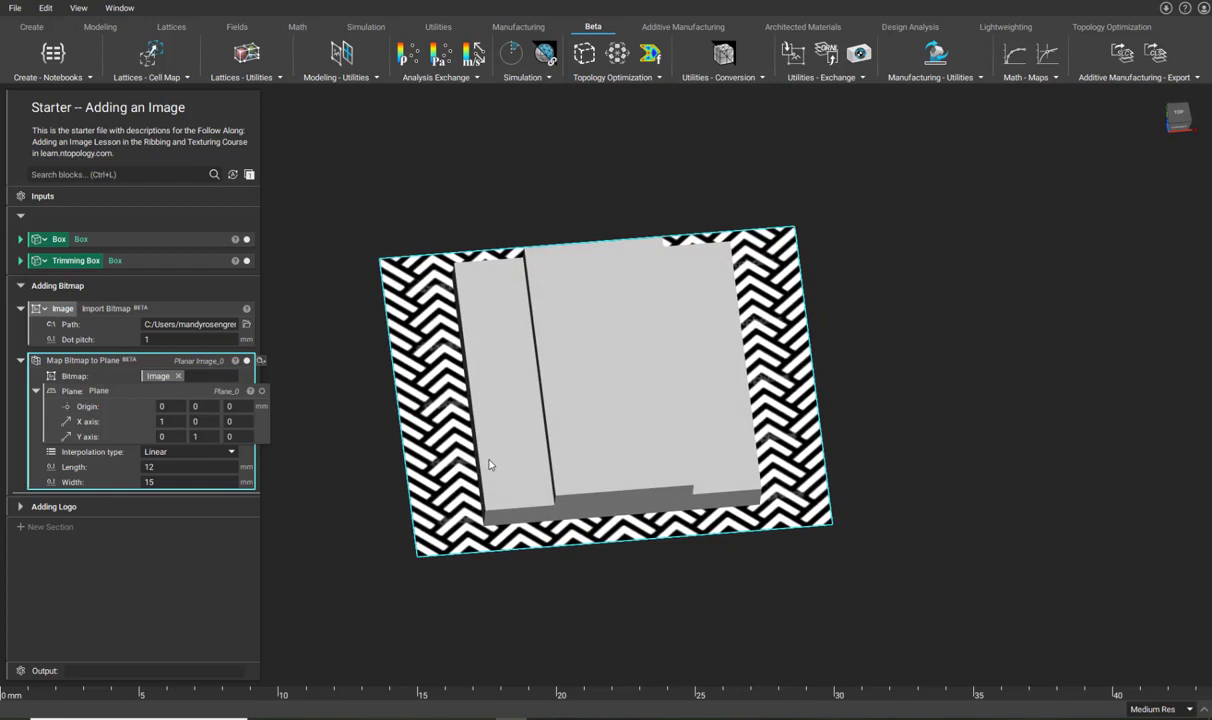
left_click(150, 453)
left_click(155, 471)
left_click(174, 457)
left_click(164, 433)
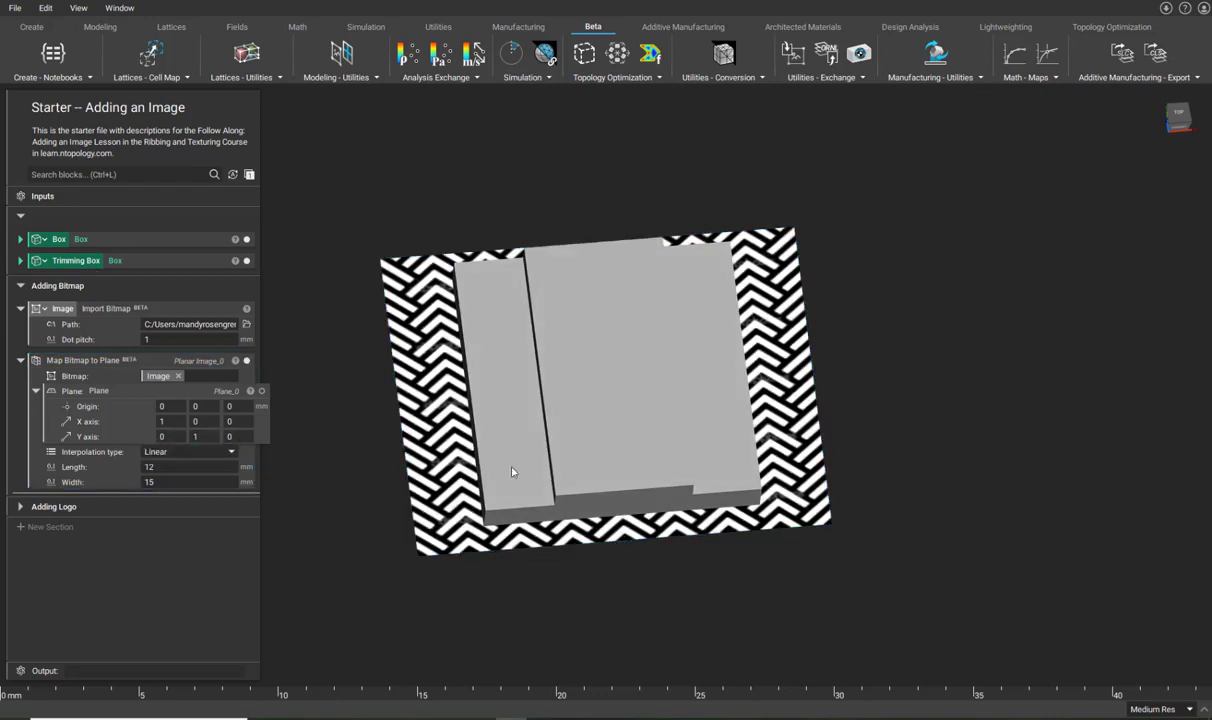
Step: Make the Map Bitmap to Plane block a variable named Planar Image
right_click(95, 362)
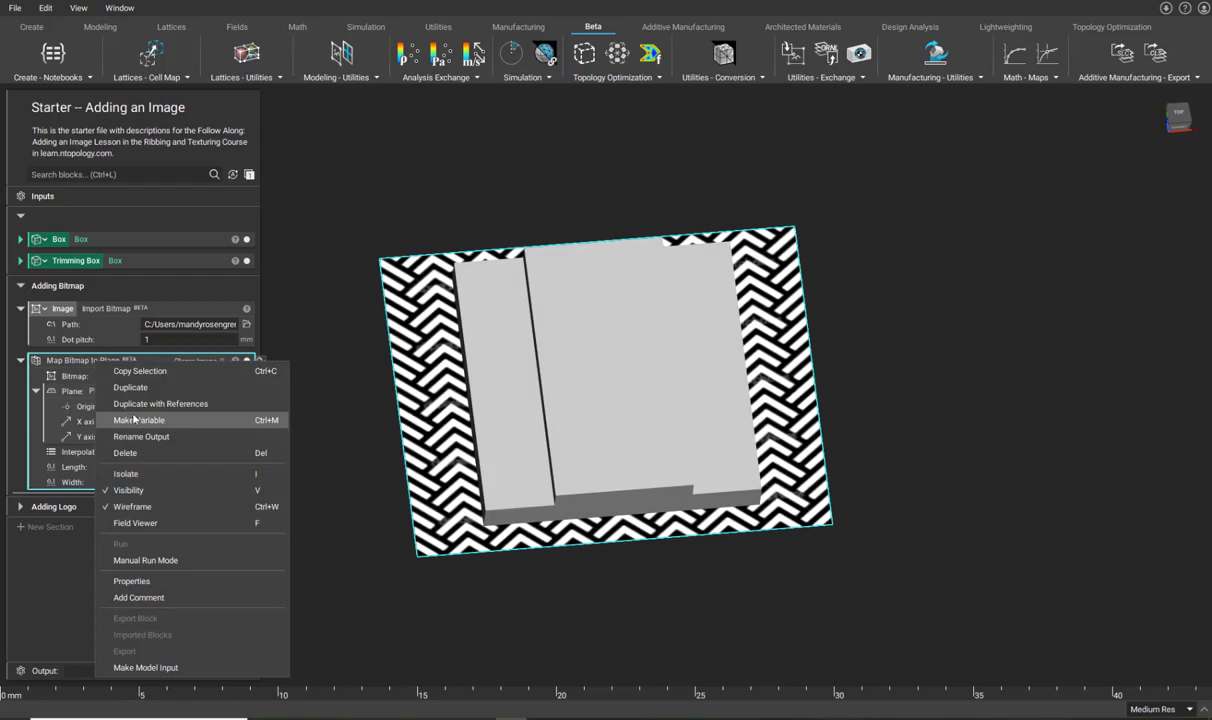
left_click(134, 419)
type("Planar Image")
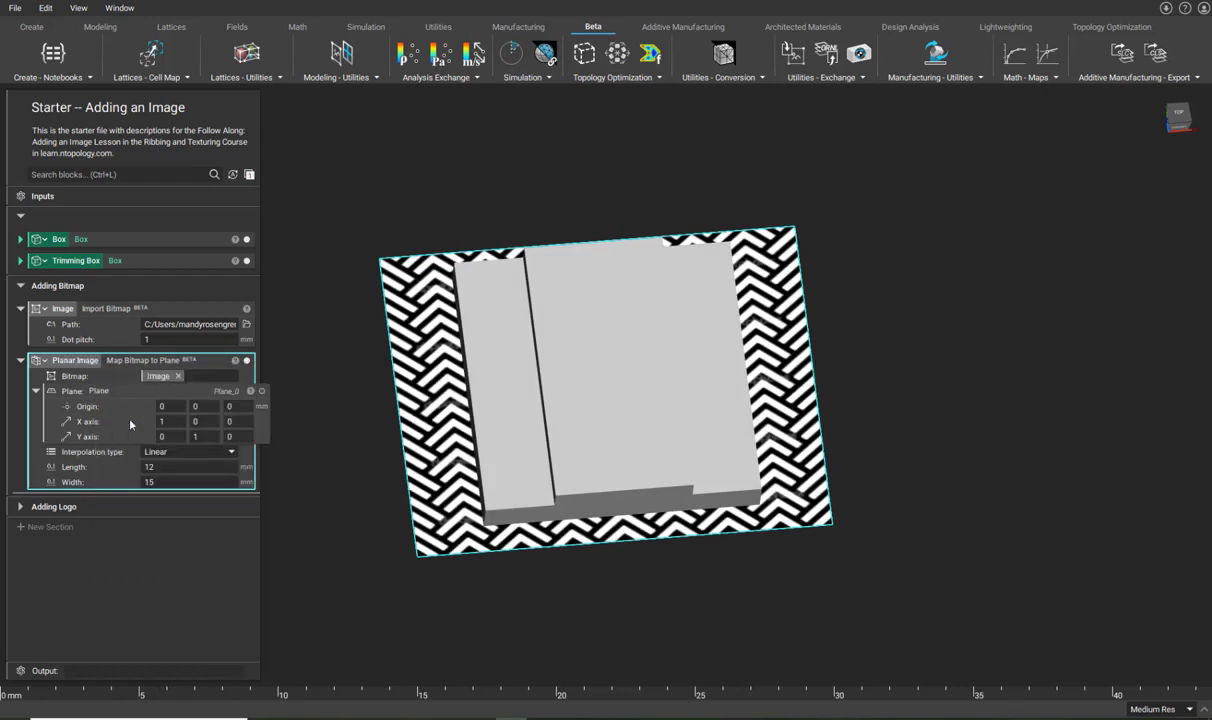
left_click(300, 385)
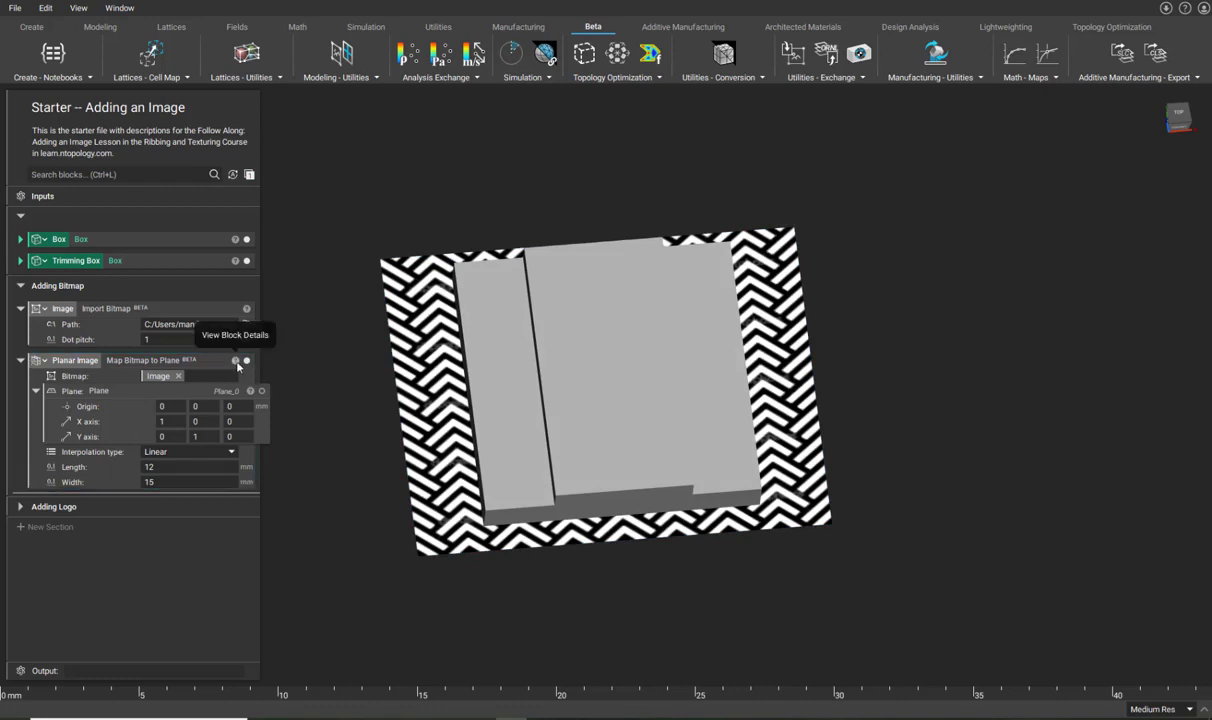
Step: Extract the Grayscale property of Planar Image as a scalar field variable below the mapping block
left_click(236, 361)
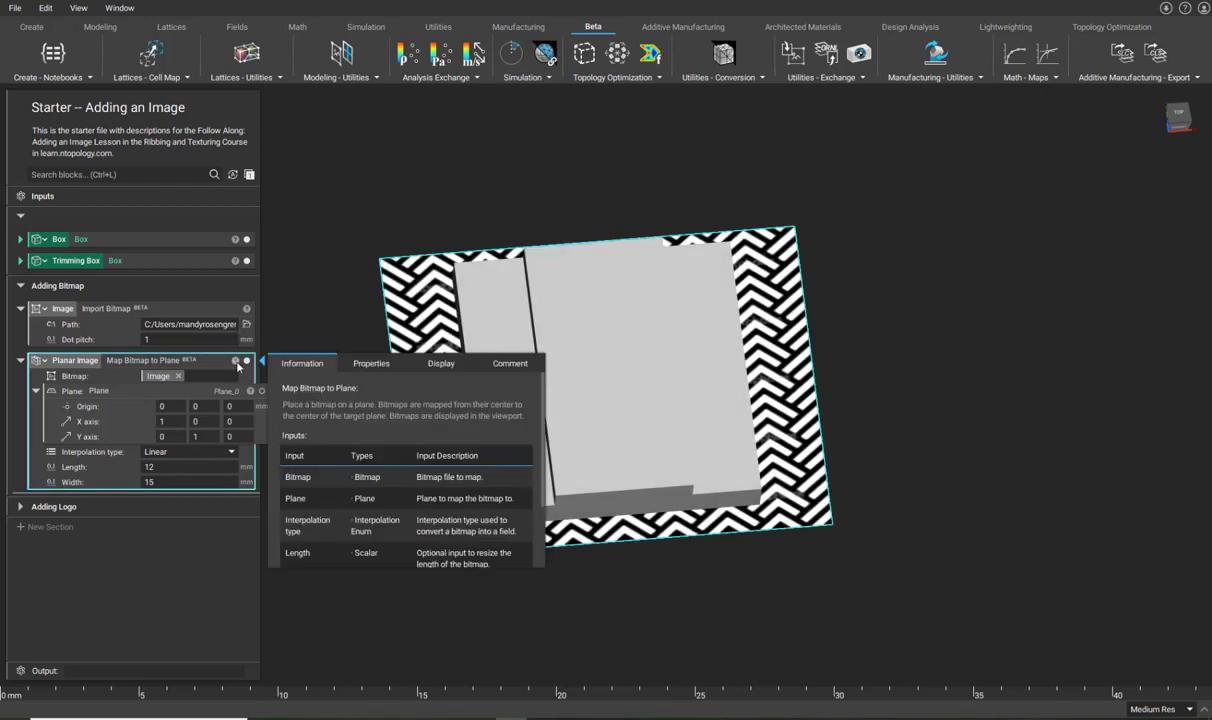
left_click(368, 363)
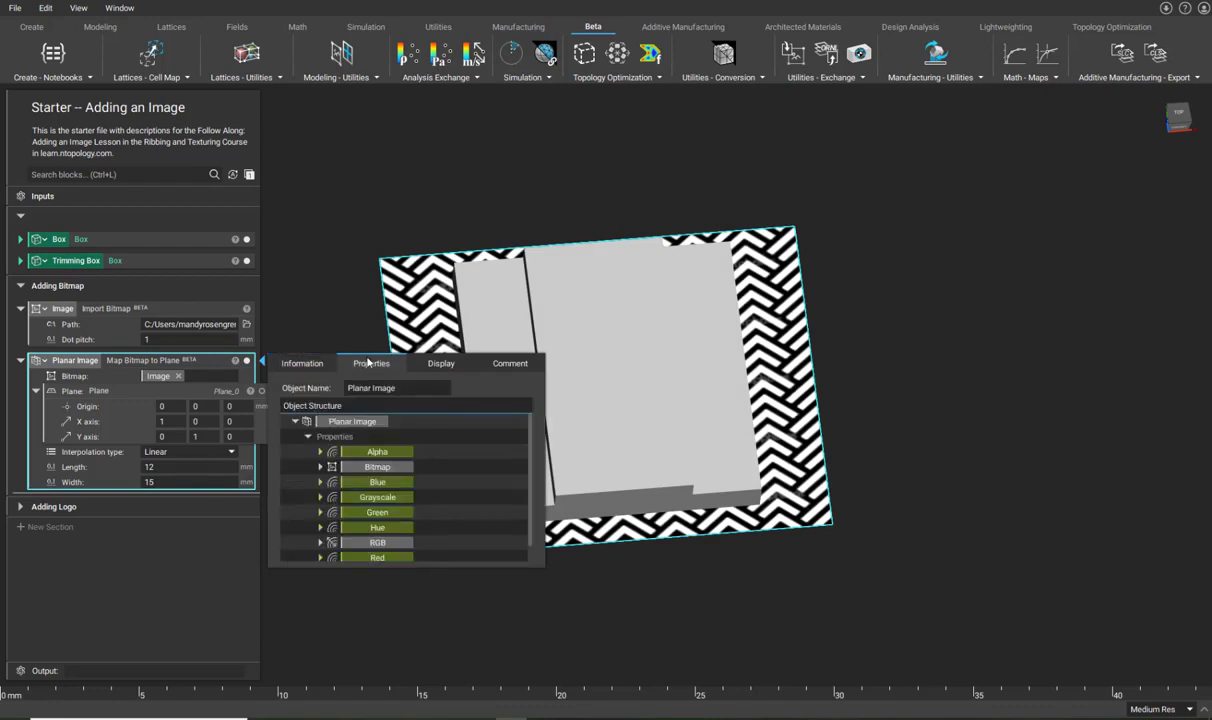
scroll(376, 498, "down", 1)
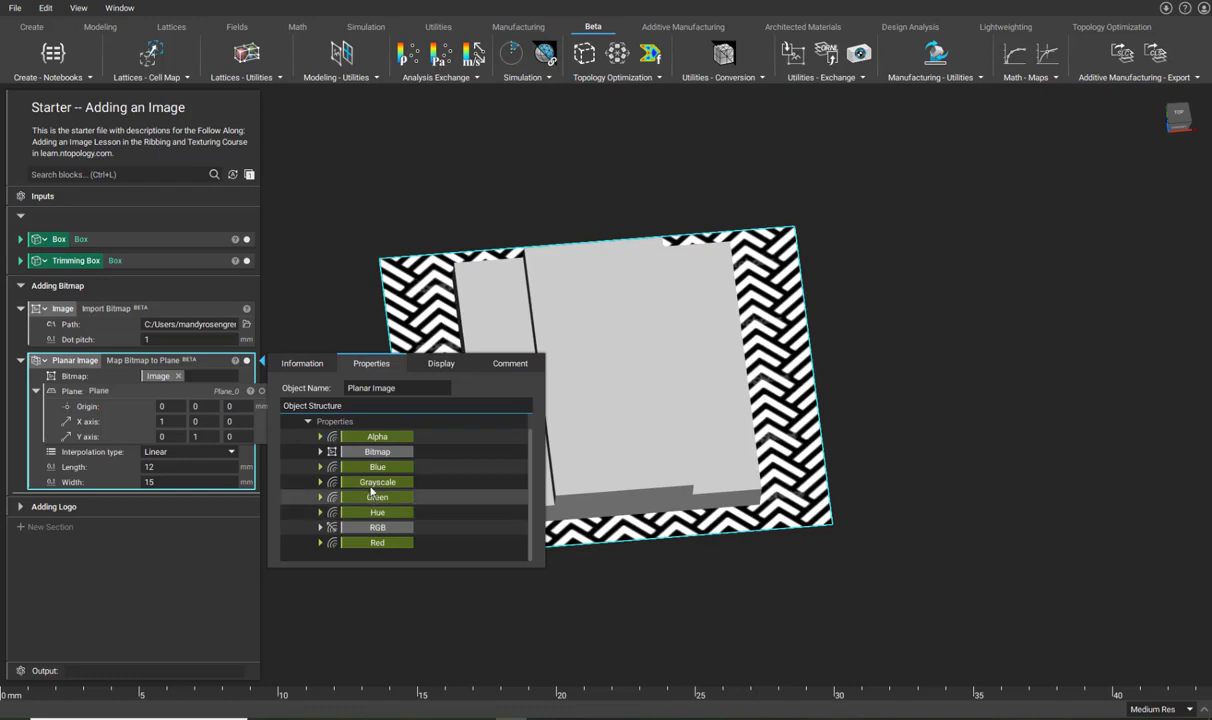
left_click_drag(355, 483, 160, 492)
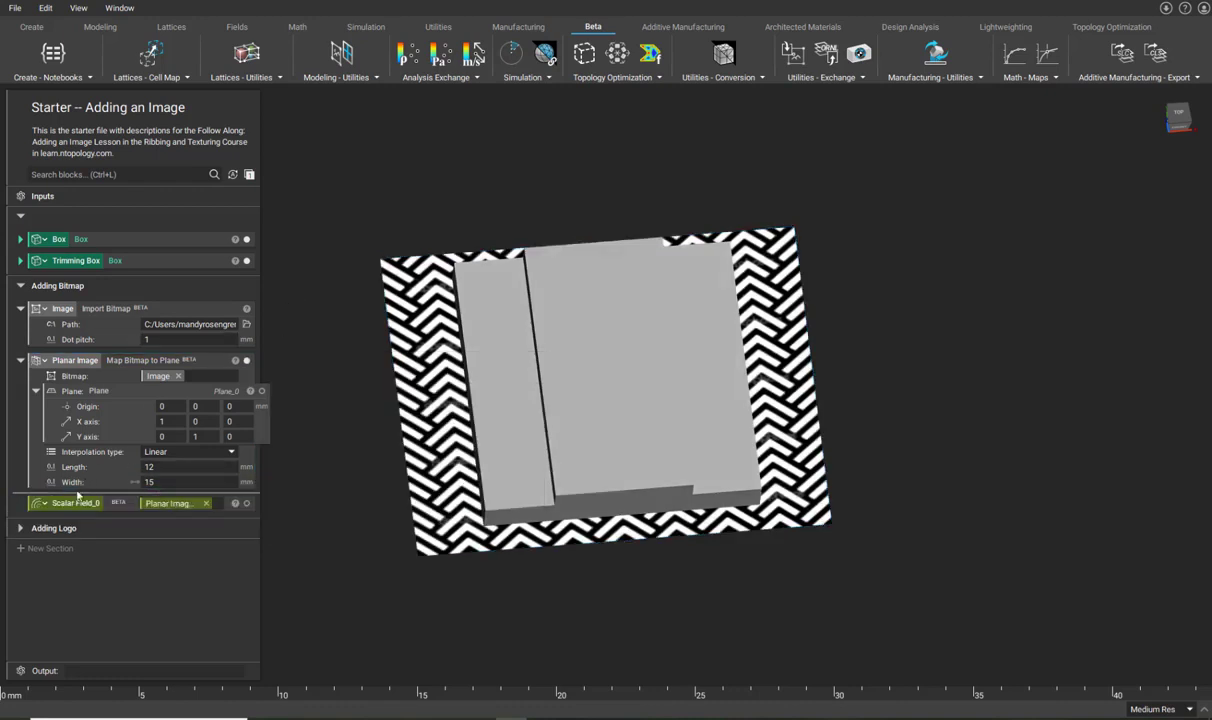
Step: Rename the extracted scalar field variable as Grayscale Values
double_click(75, 503)
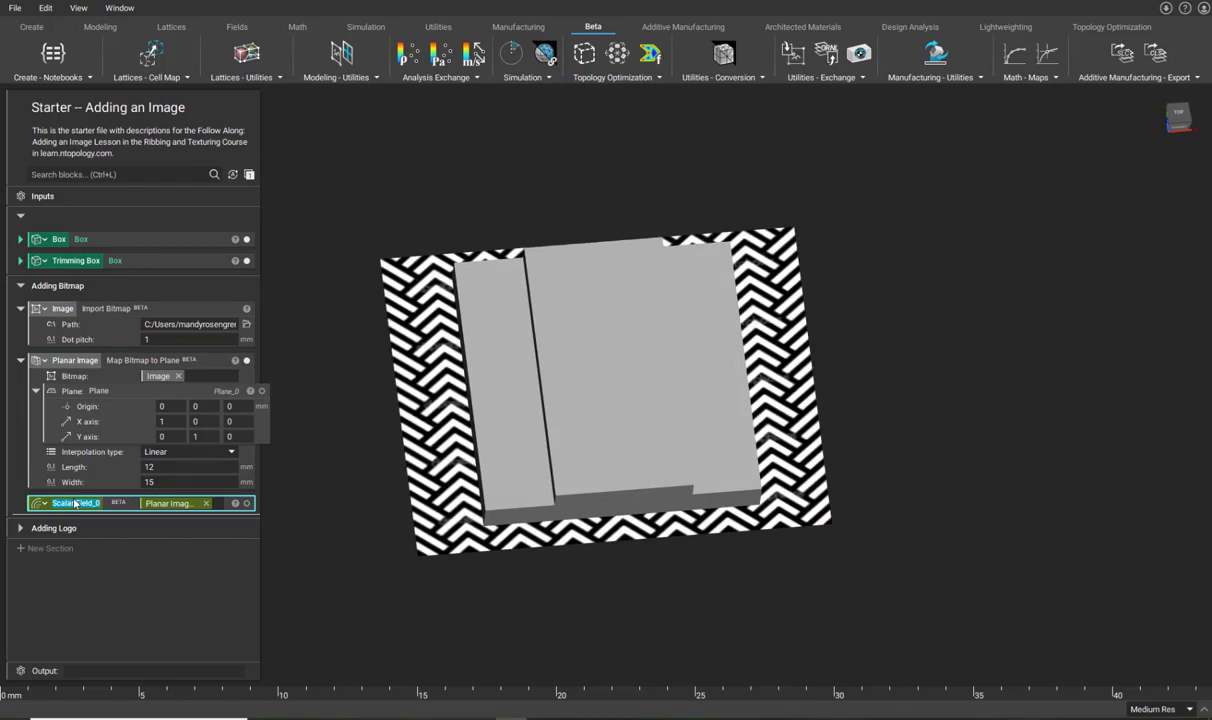
type("Grays")
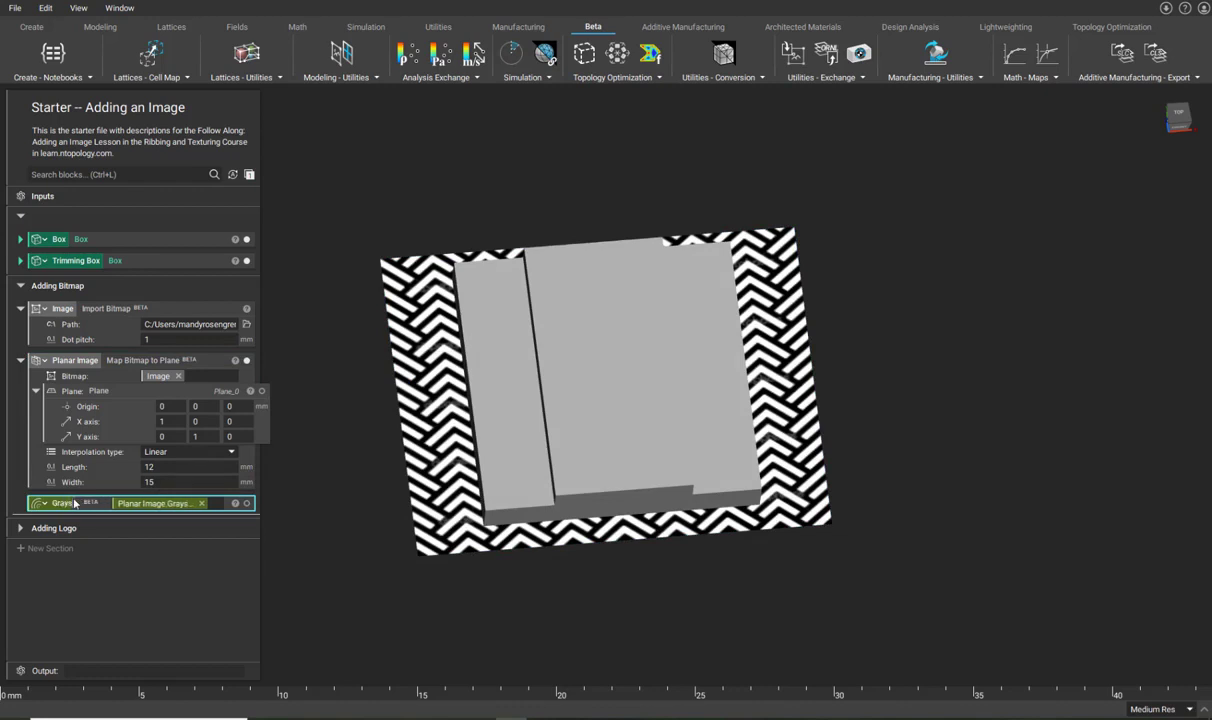
type("cale Values")
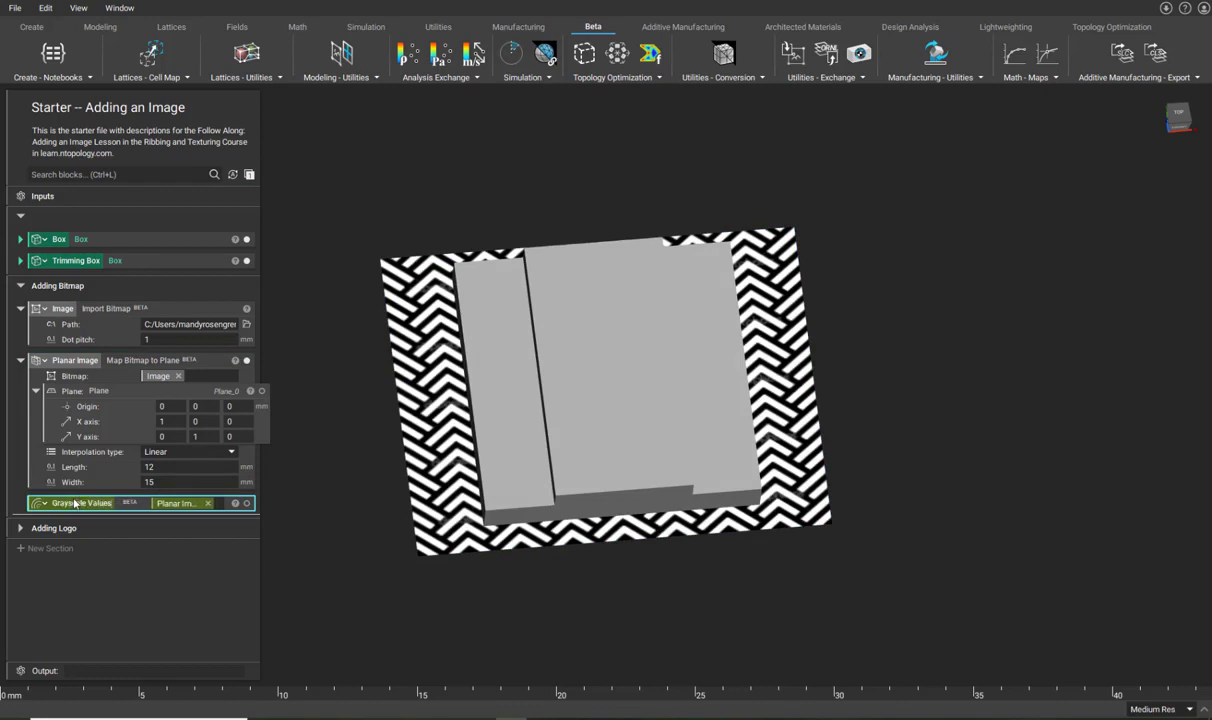
left_click(312, 445)
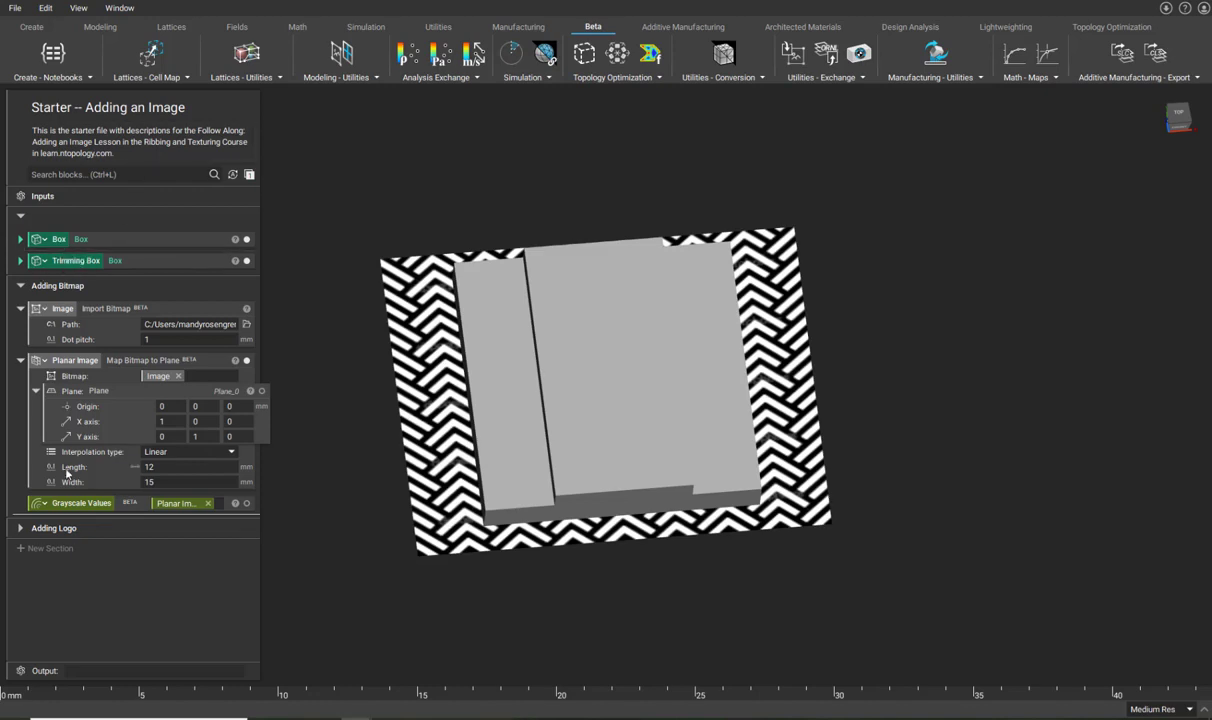
Step: Add an Offset Body block below Grayscale Values and use the Box variable as its body
left_click(106, 176)
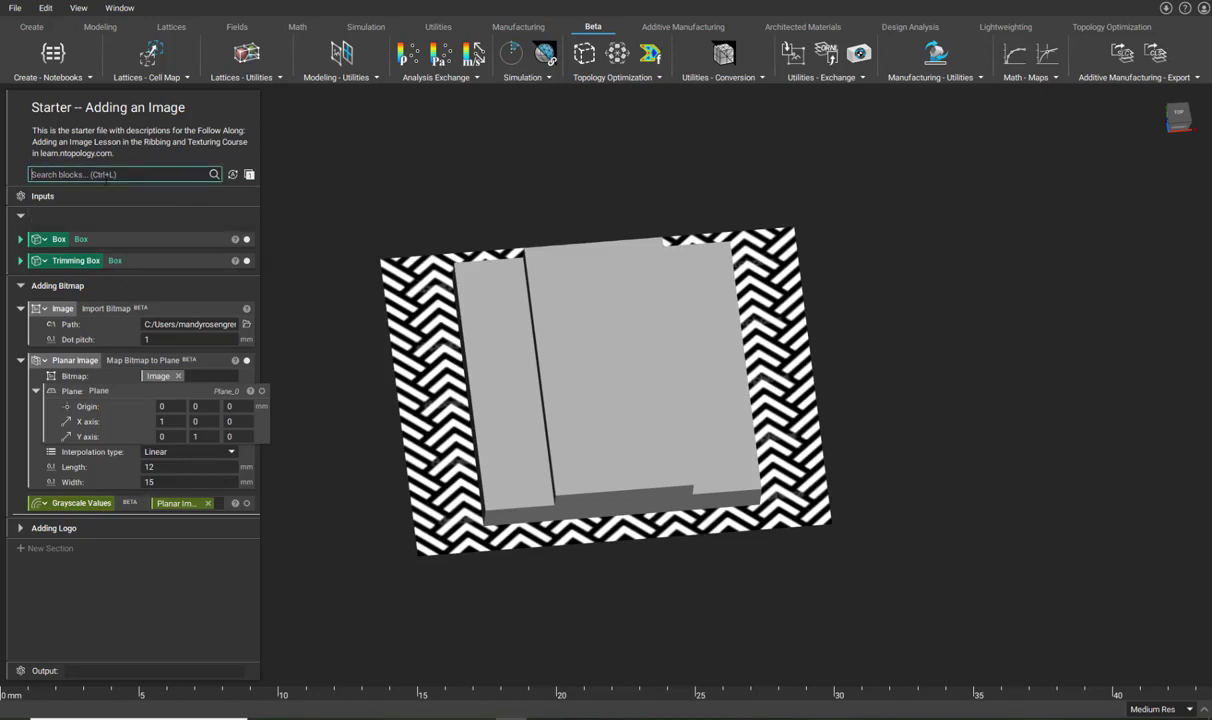
type("offs")
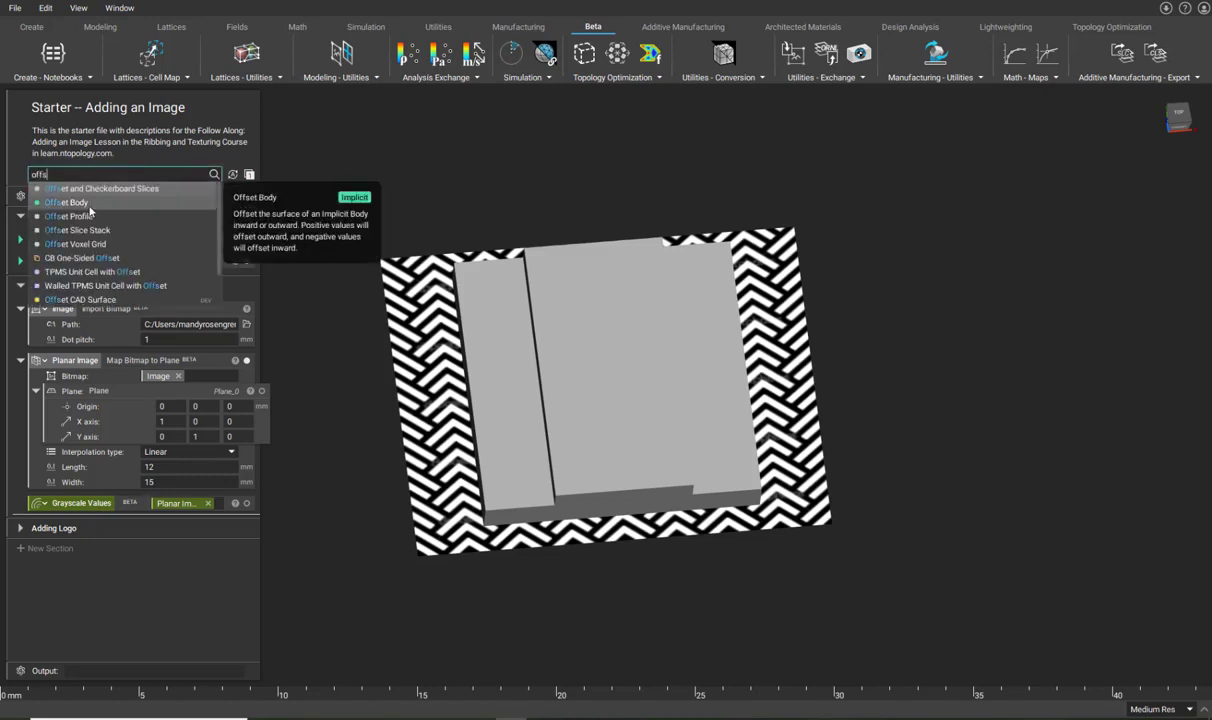
left_click(89, 207)
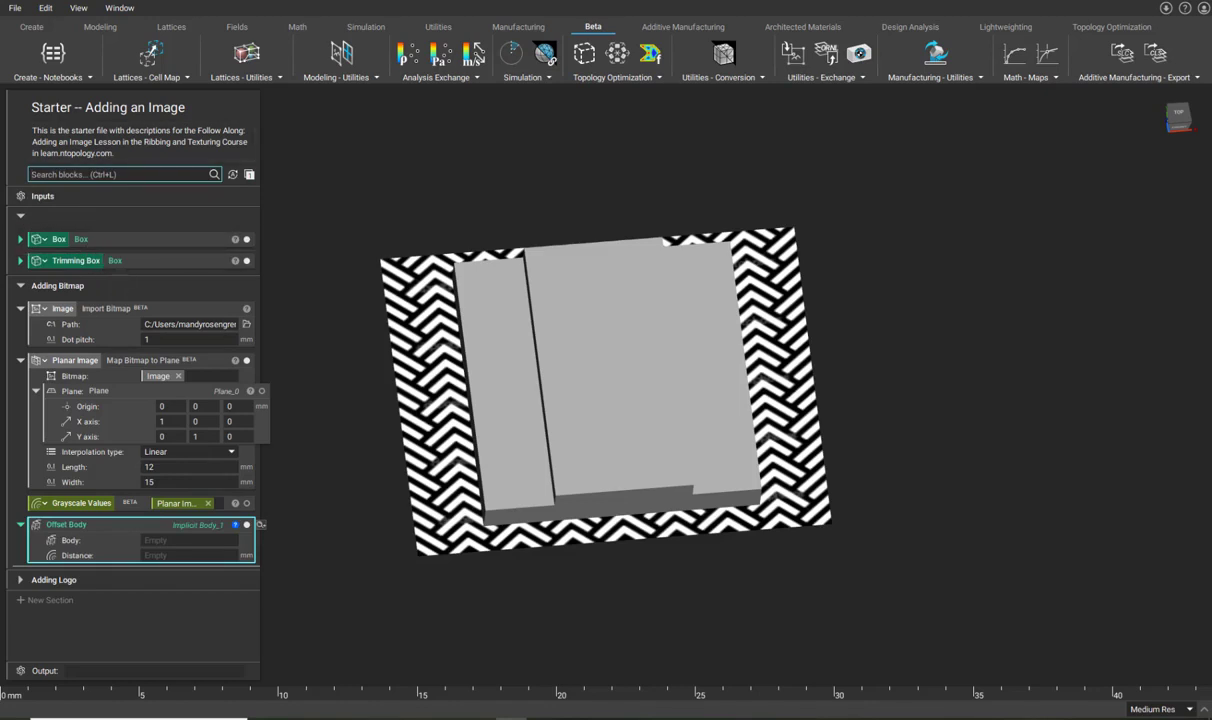
left_click_drag(111, 239, 171, 542)
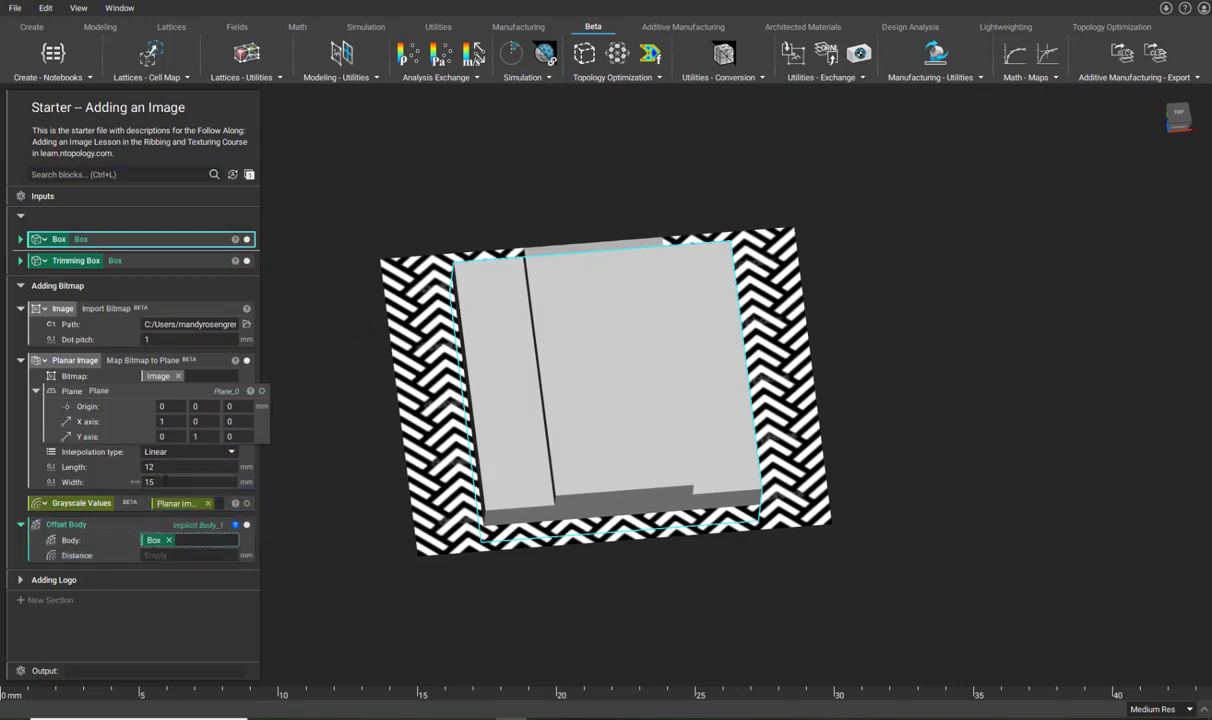
Step: Insert a Ramp block as the distance of the Offset Body
left_click(158, 555)
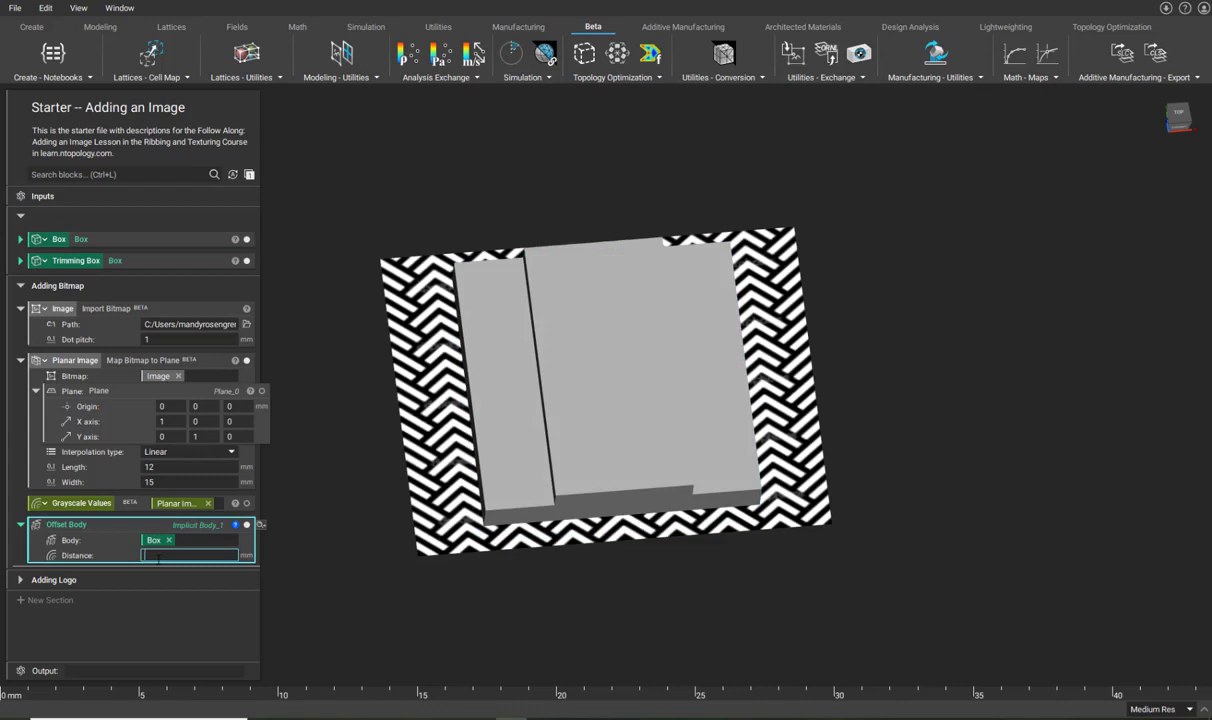
type("ramp")
key("Return")
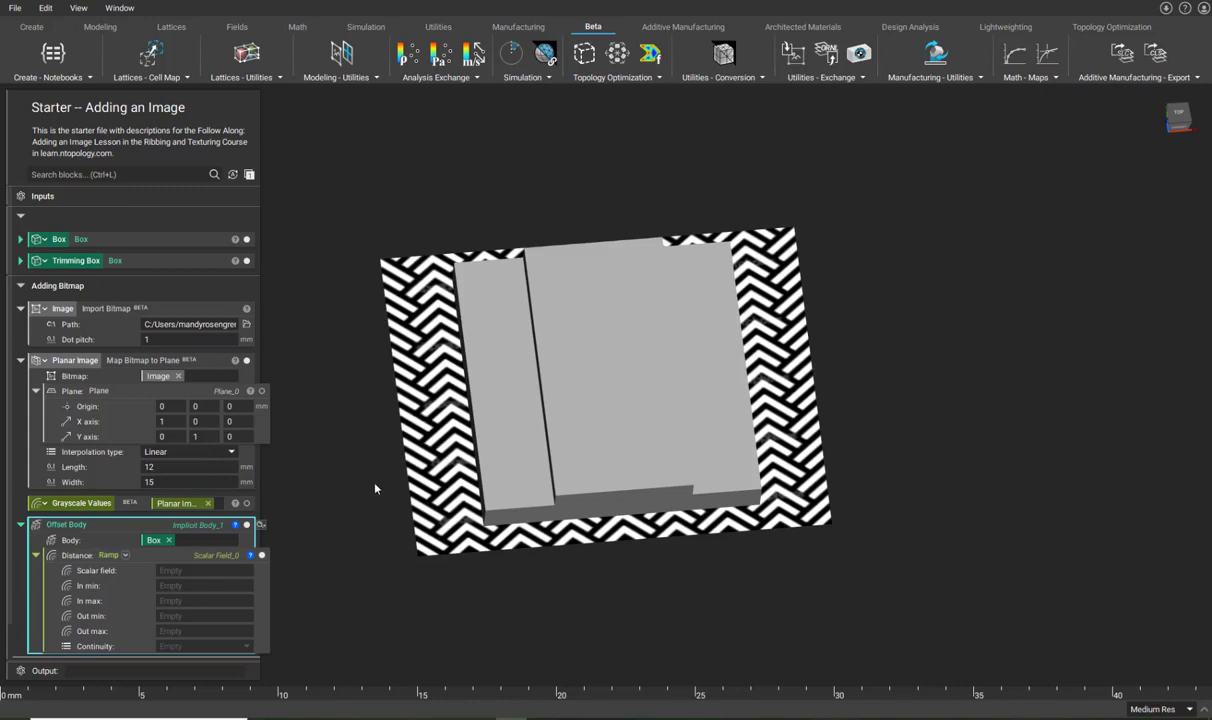
Step: Hide Planar Image and examine the Grayscale Values field from the top in the Field Viewer with value probing enabled
scroll(116, 532, "down", 1)
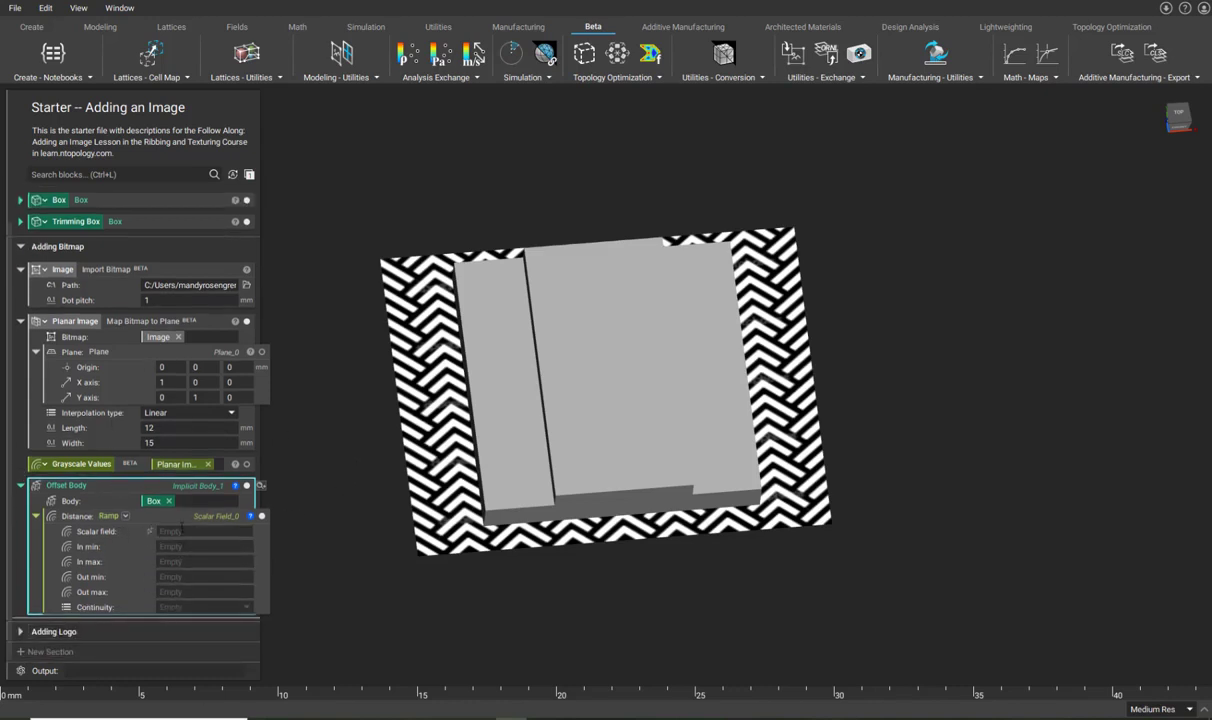
left_click(93, 464)
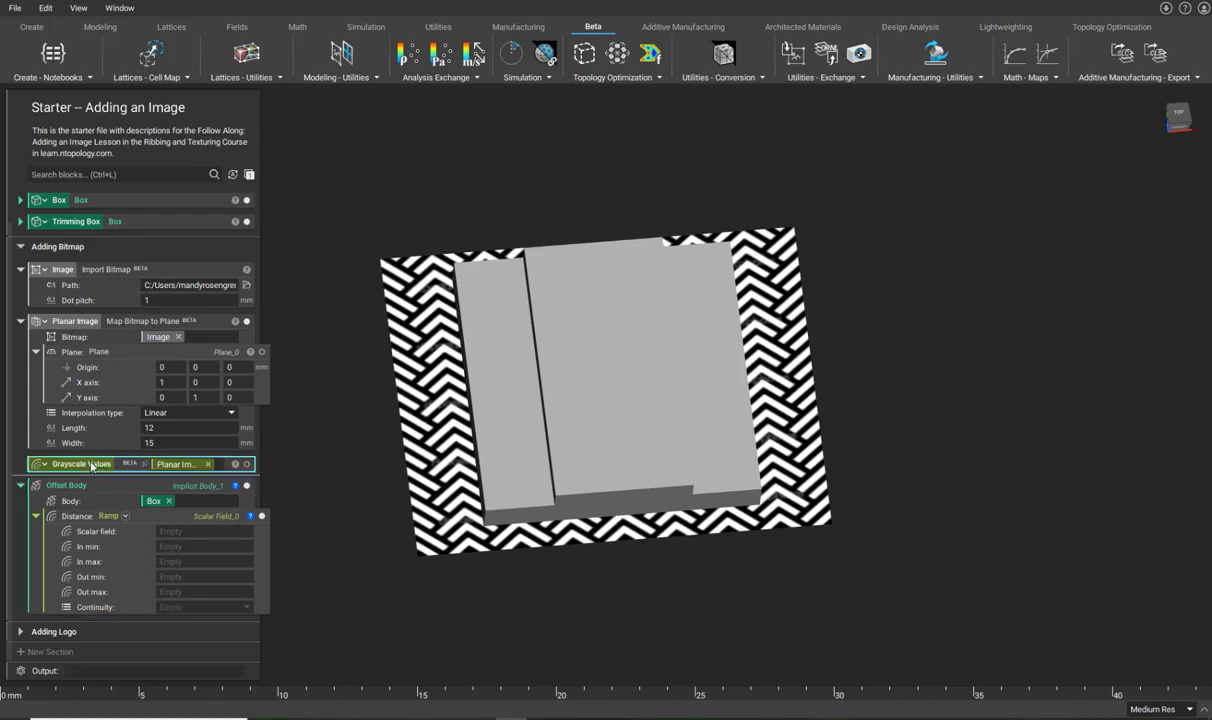
left_click(247, 321)
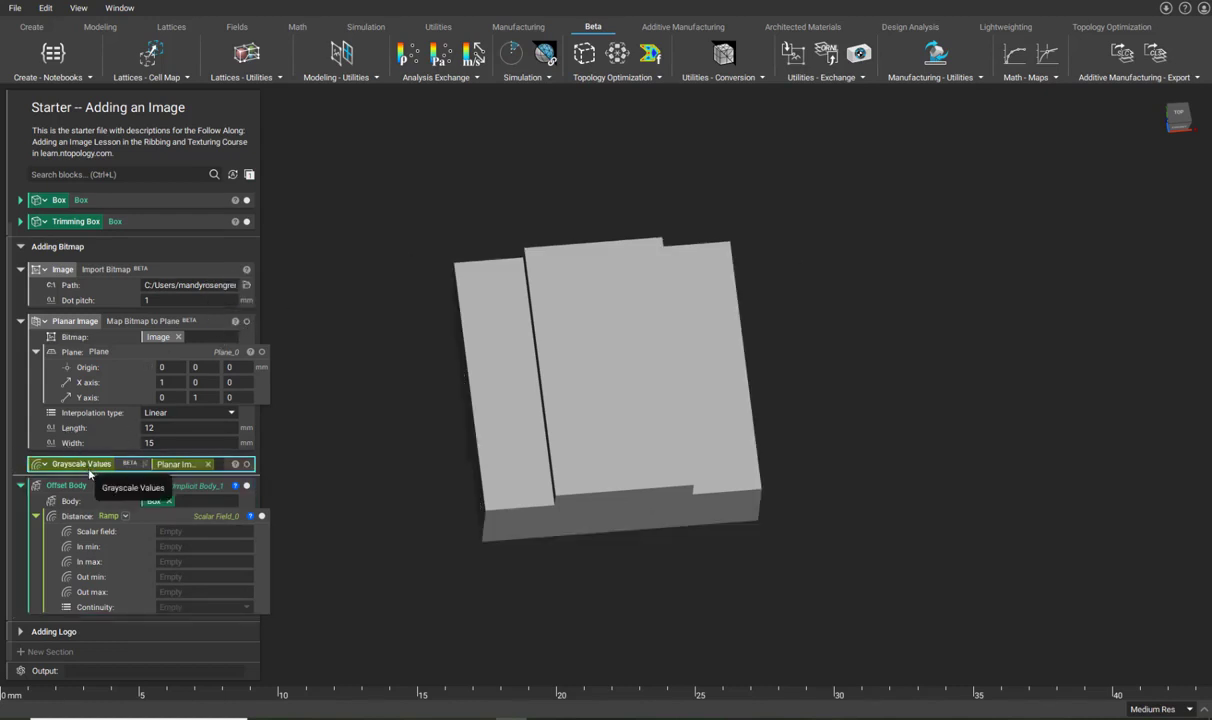
key("f")
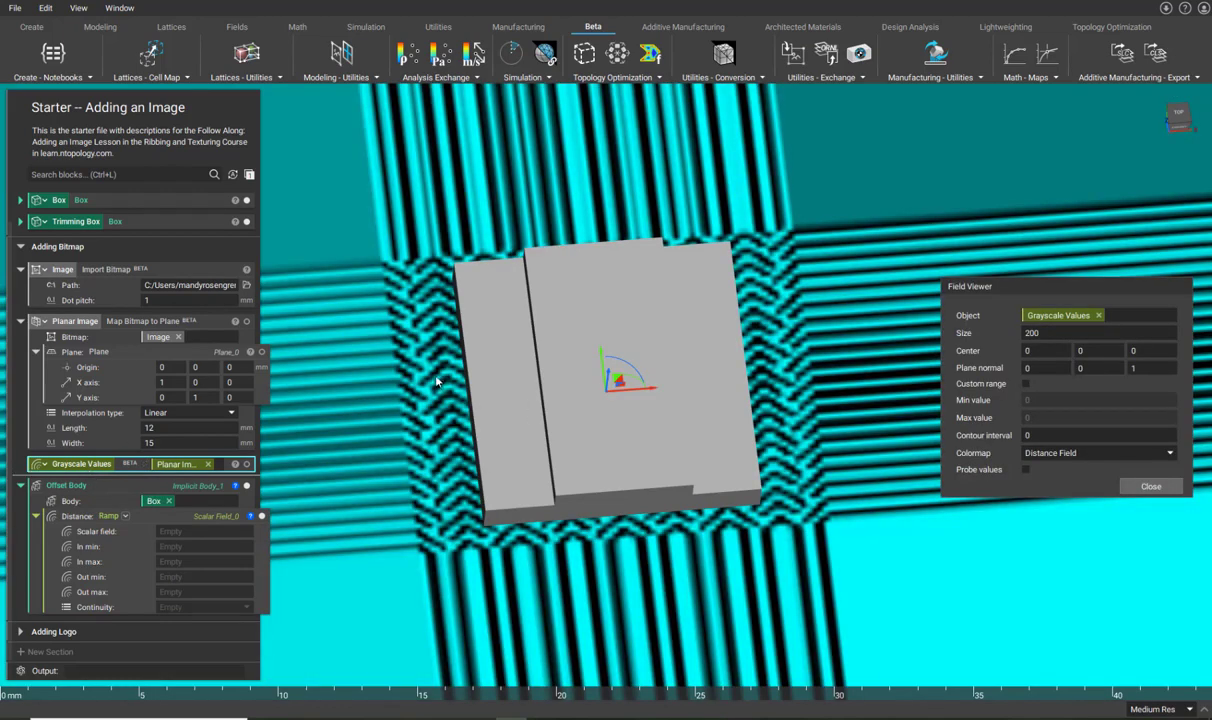
scroll(436, 381, "up", 1)
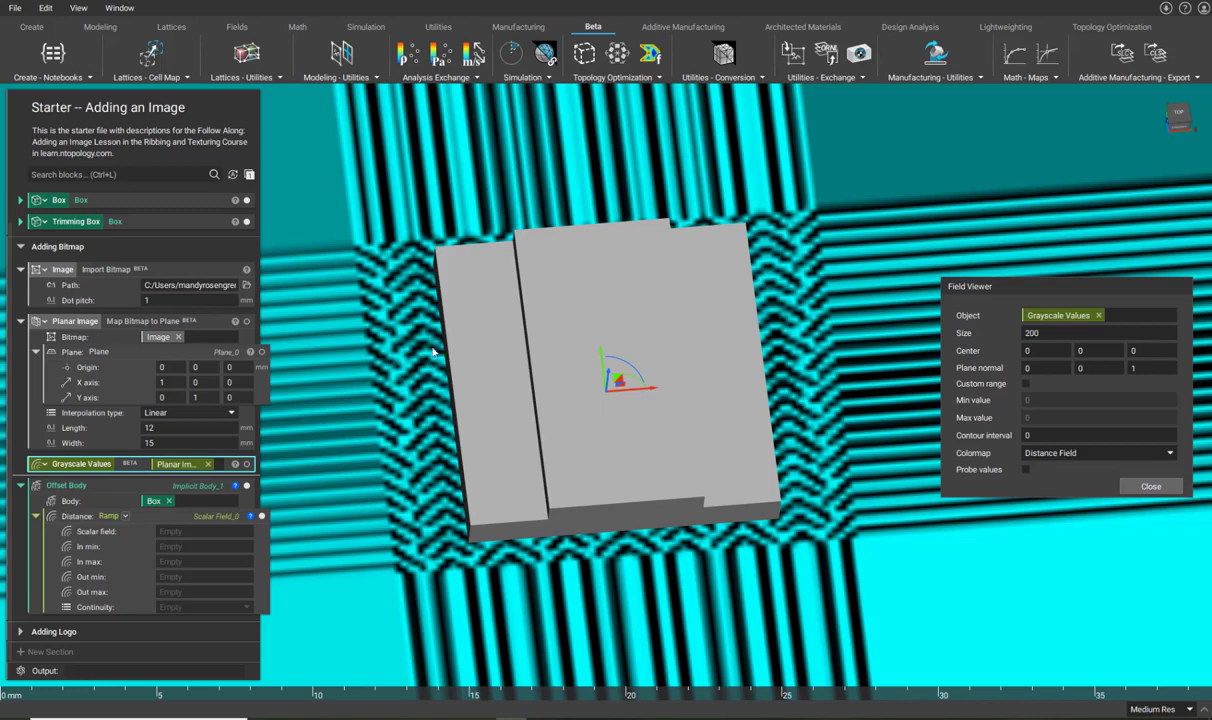
key("t")
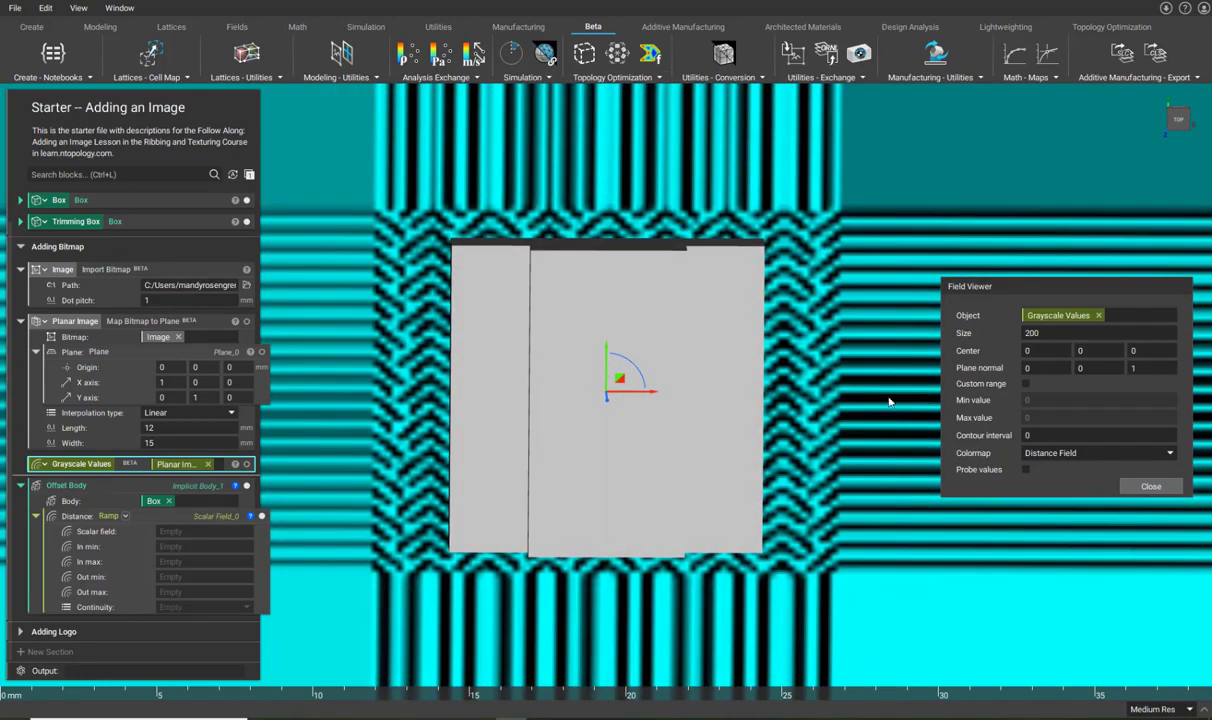
left_click(217, 322)
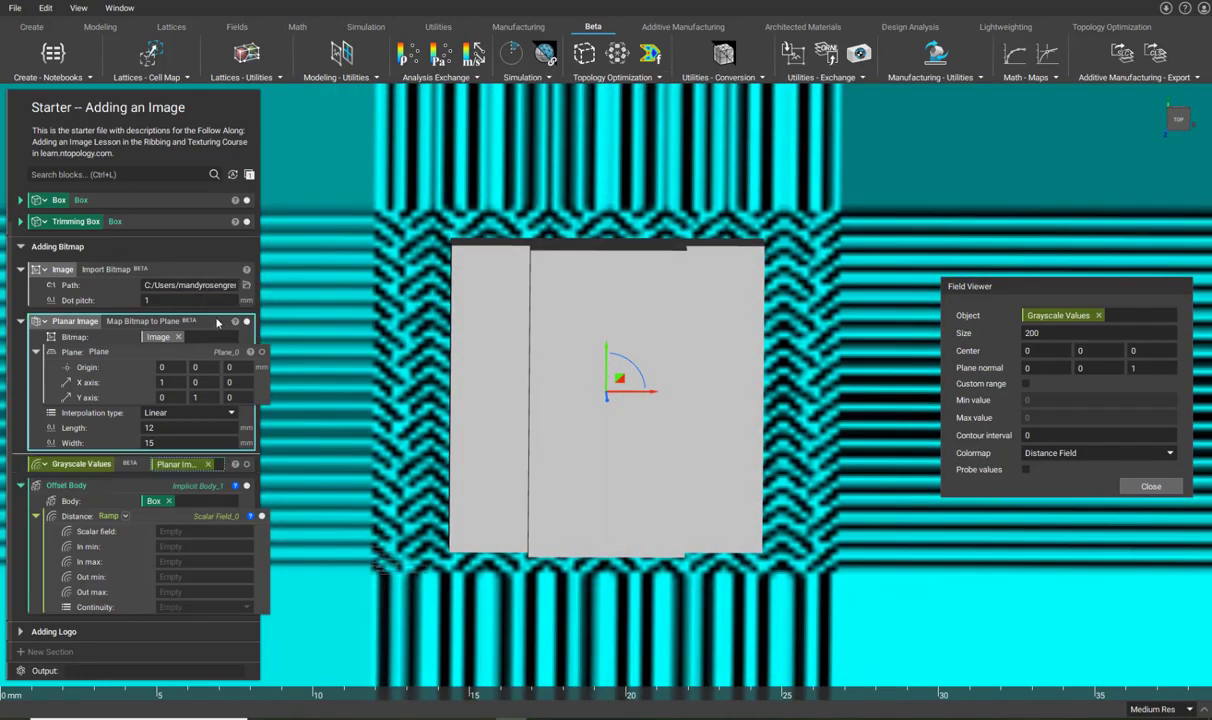
right_click_drag(336, 365, 354, 331)
key("t")
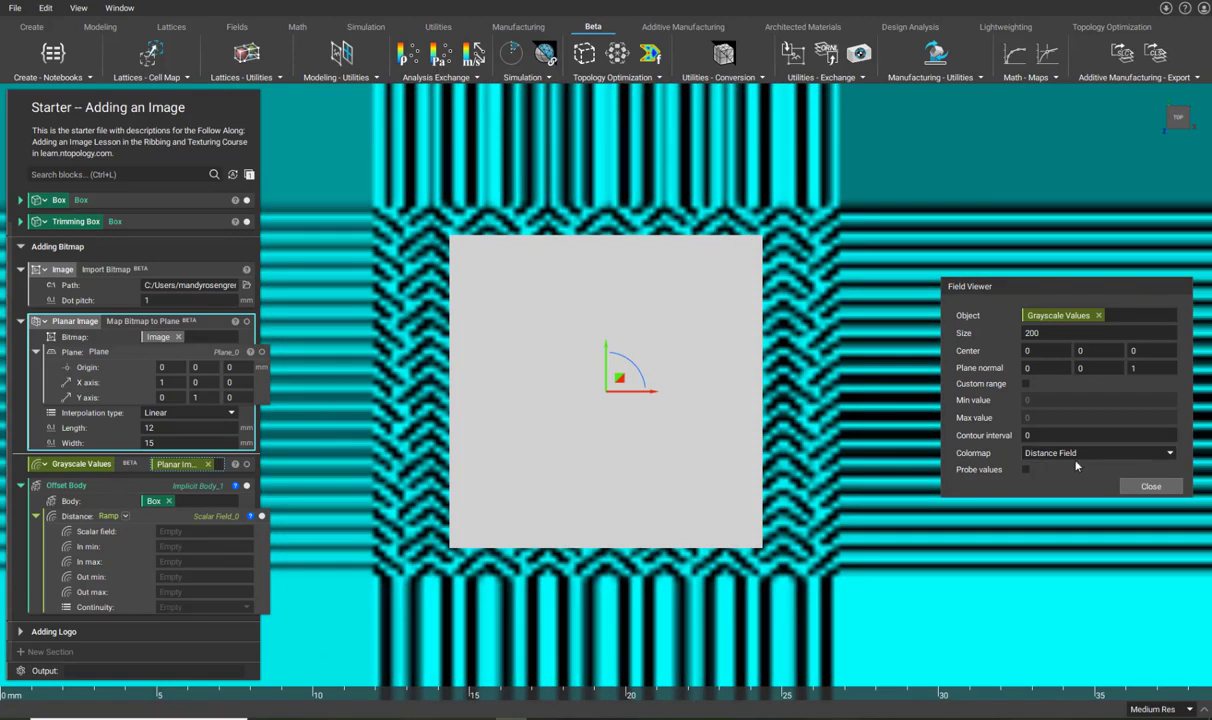
left_click(1025, 469)
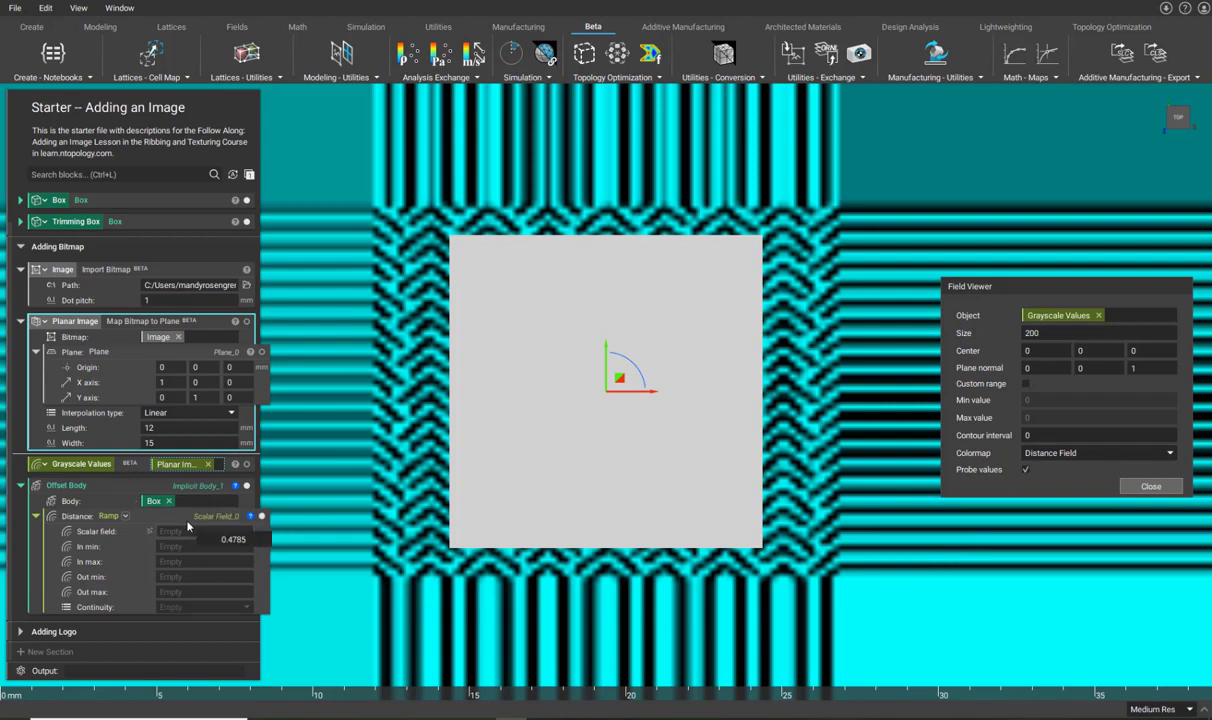
Step: Use Grayscale Values as the Ramp's scalar field, with an input range from 0 to 1
left_click_drag(100, 464, 190, 533)
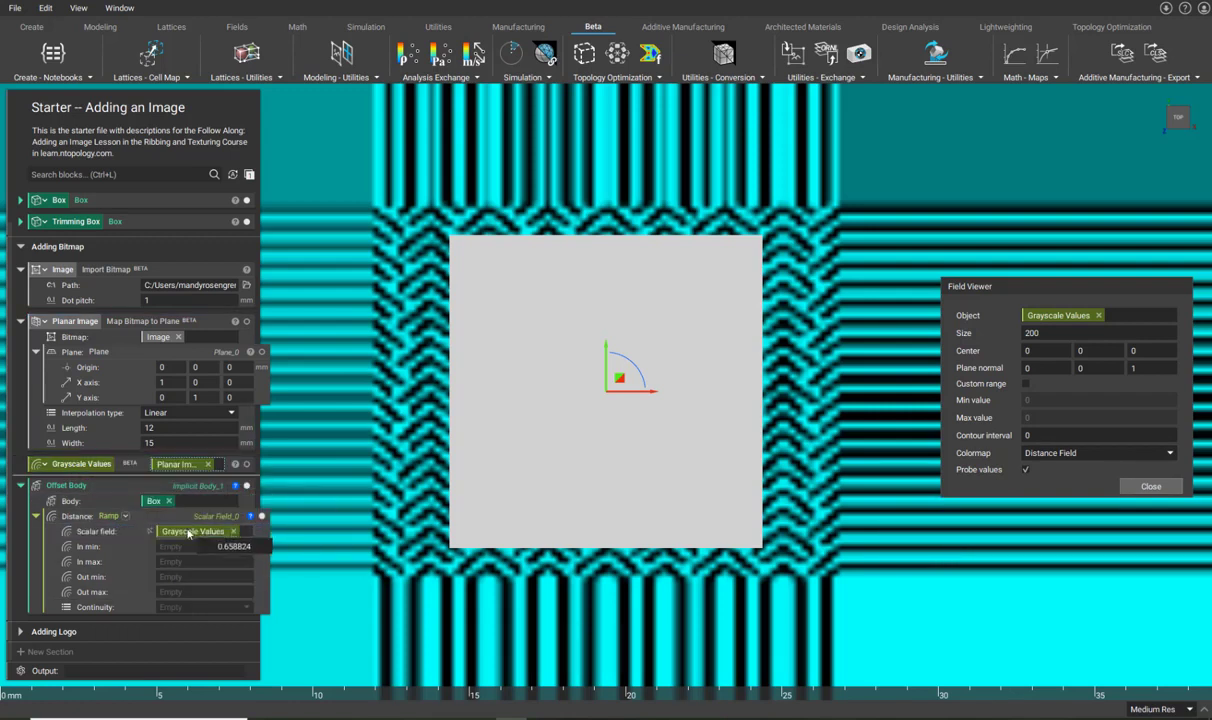
left_click(185, 547)
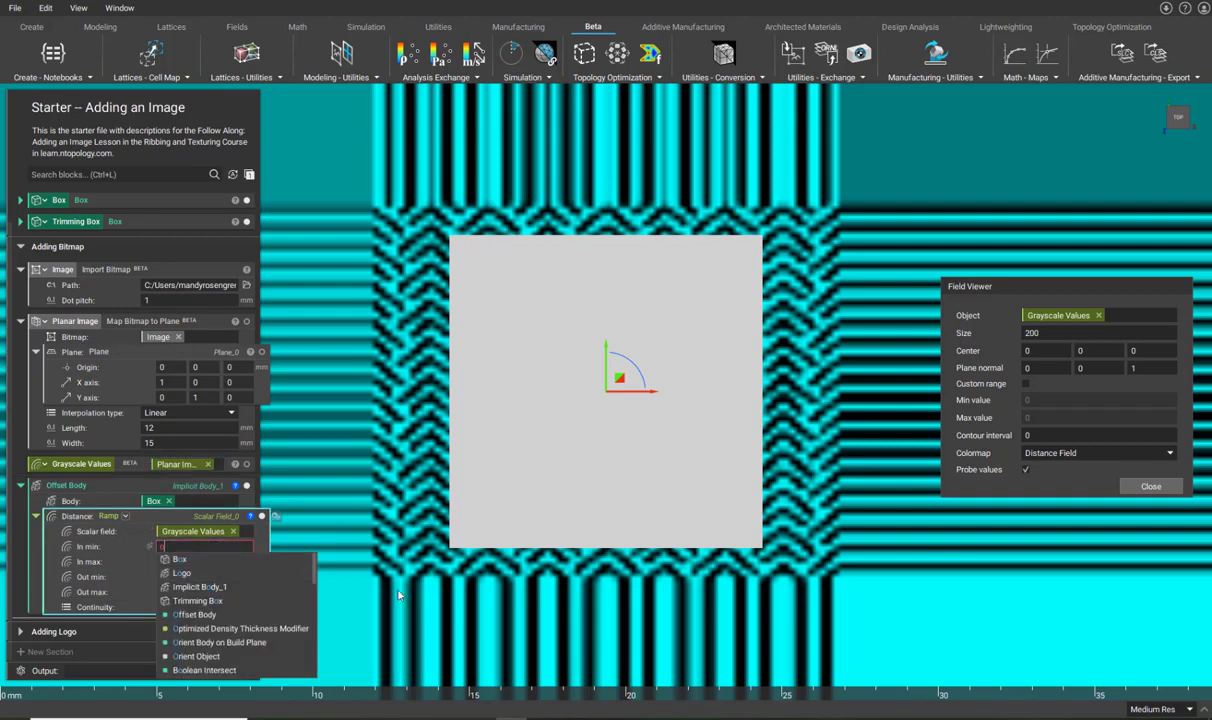
type("0")
left_click(185, 562)
type("1")
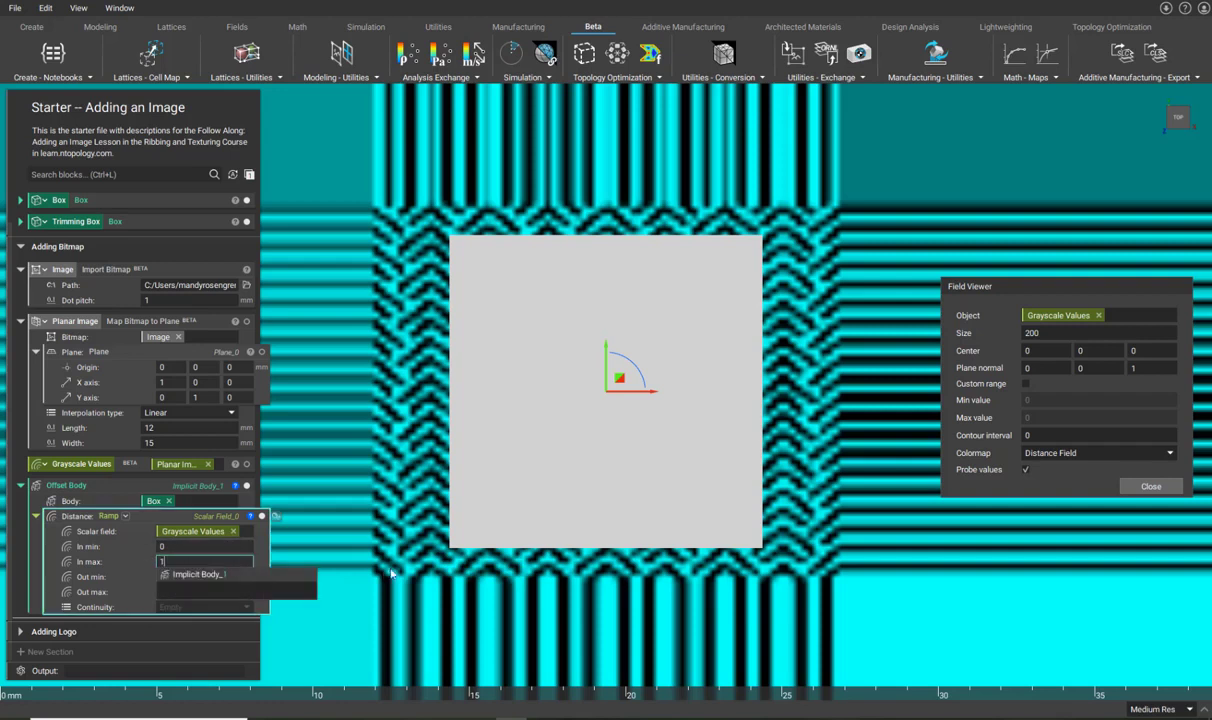
key("Return")
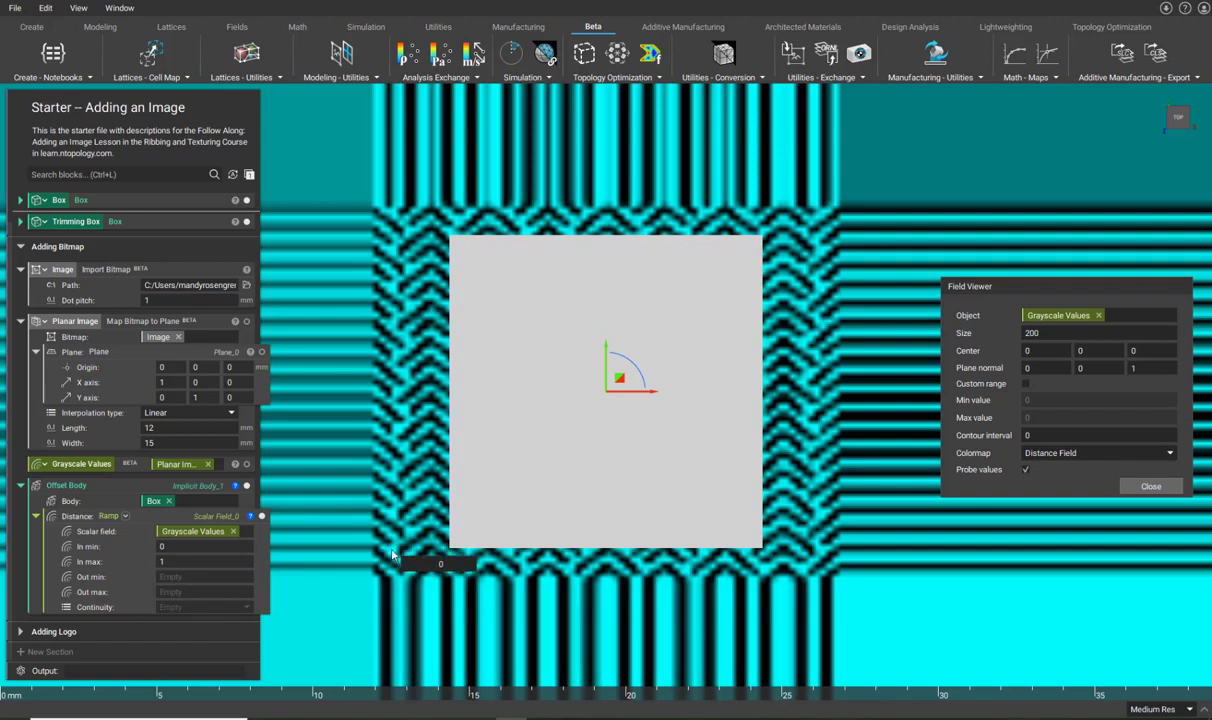
Step: Set the Ramp's output range from 0 mm to 2 mm and its continuity to Geometric (C0)
left_click(200, 577)
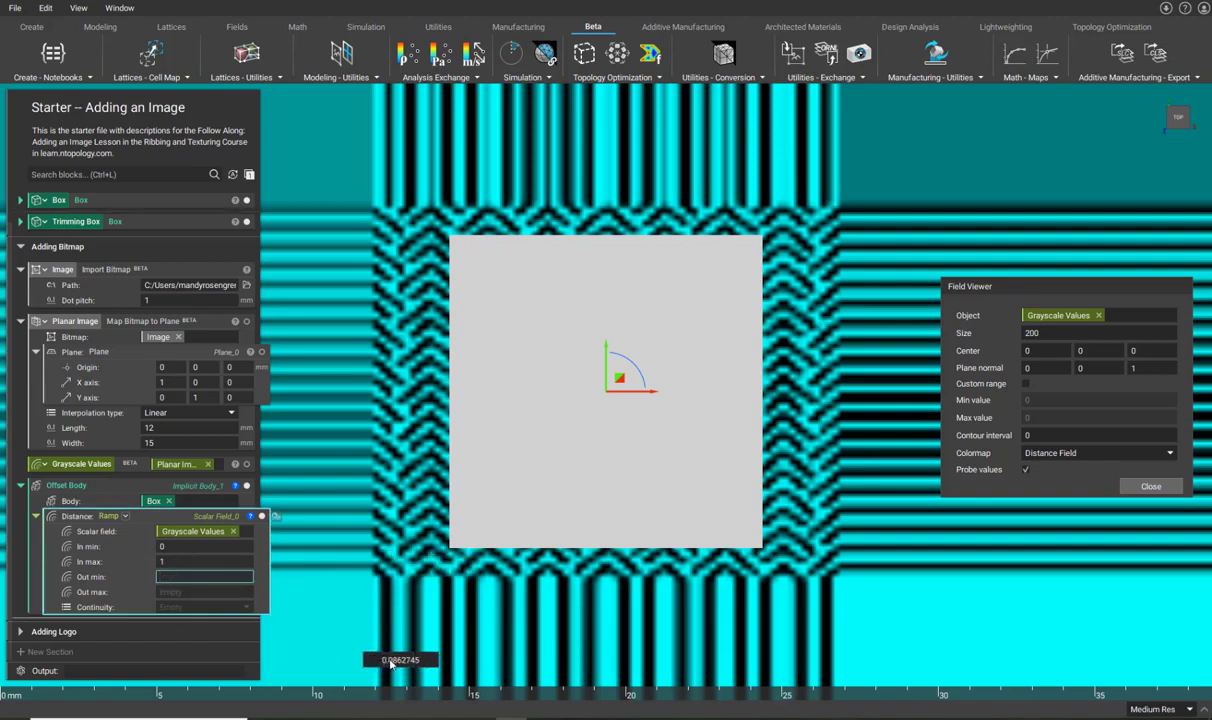
type("0")
key("Return")
left_click(177, 593)
type("2")
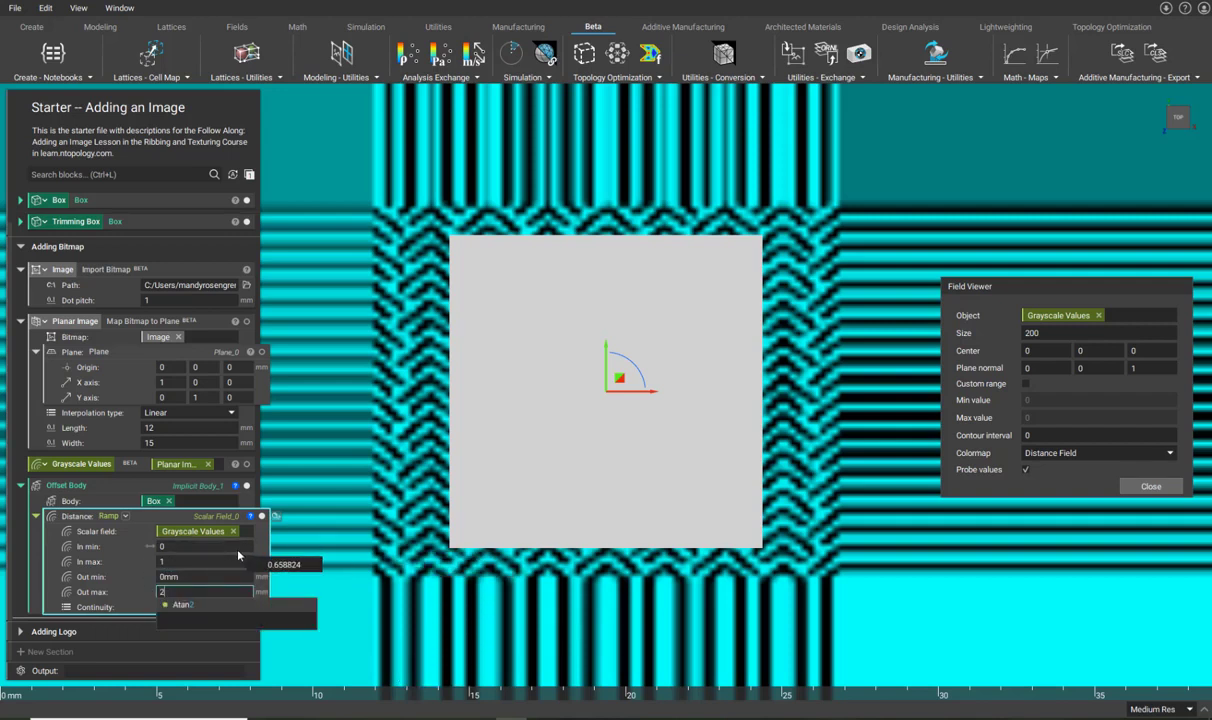
key("Return")
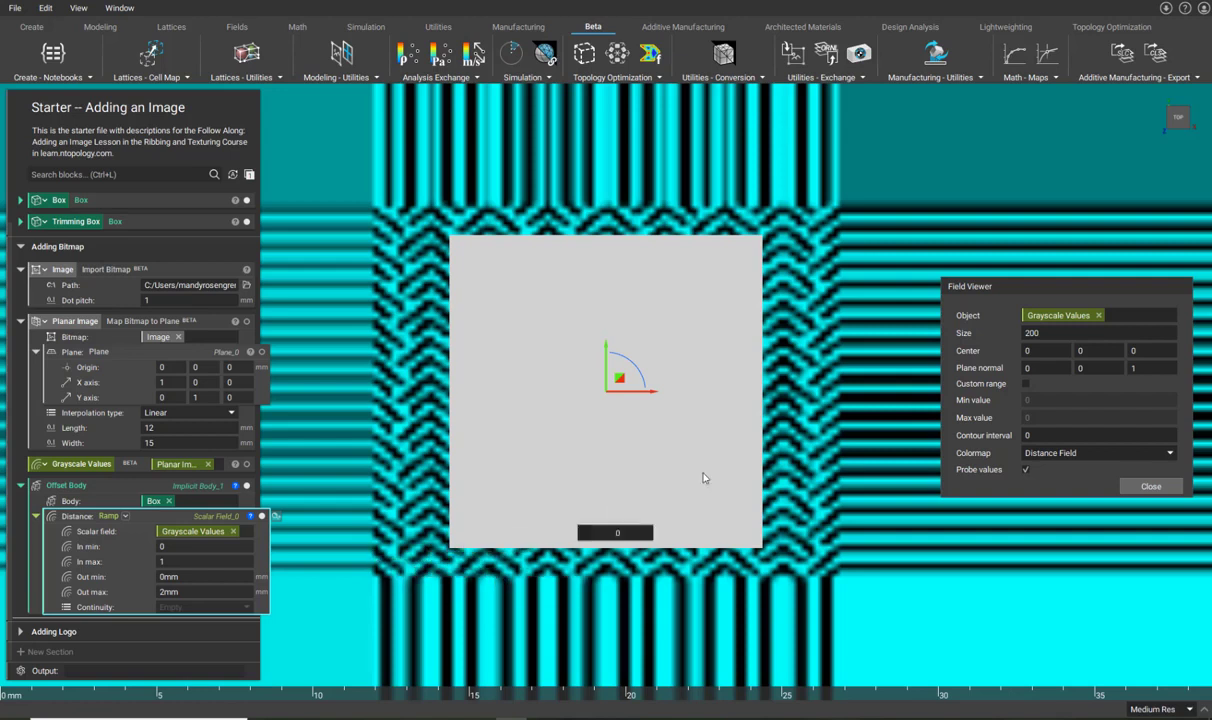
left_click(176, 612)
left_click(182, 622)
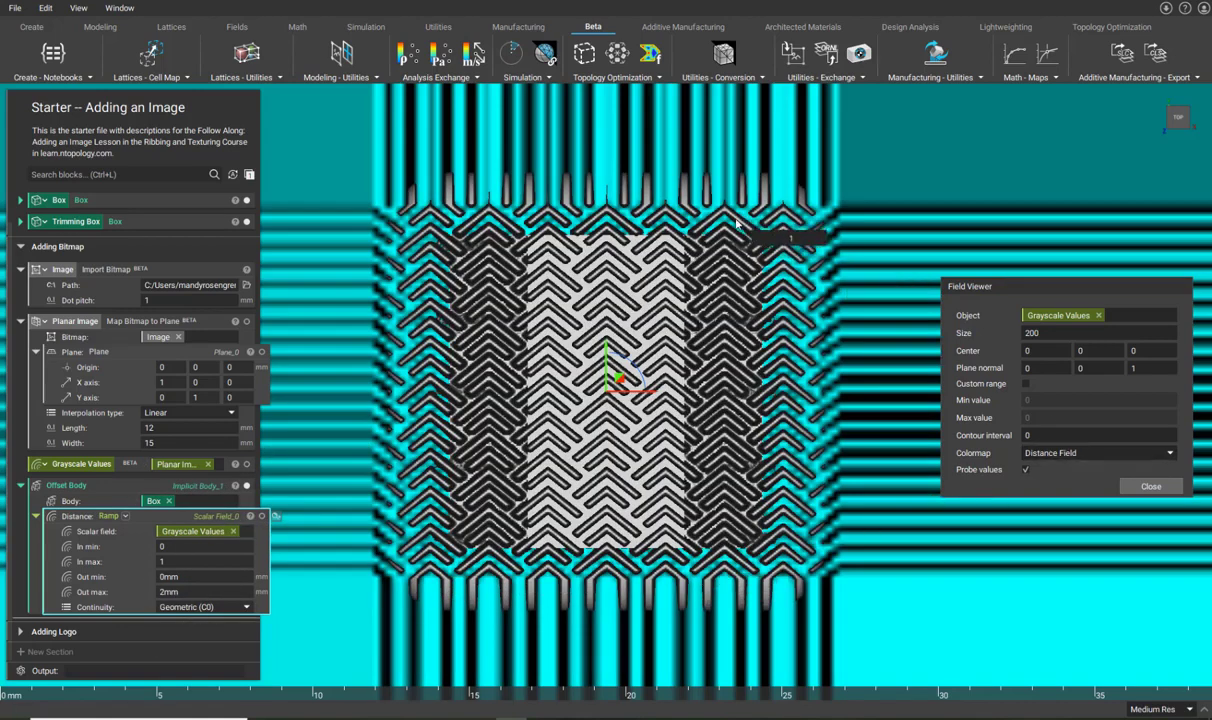
Step: Close the Field Viewer and inspect the textured offset body from several sides, highlighting the Trimming Box against it
left_click(1151, 486)
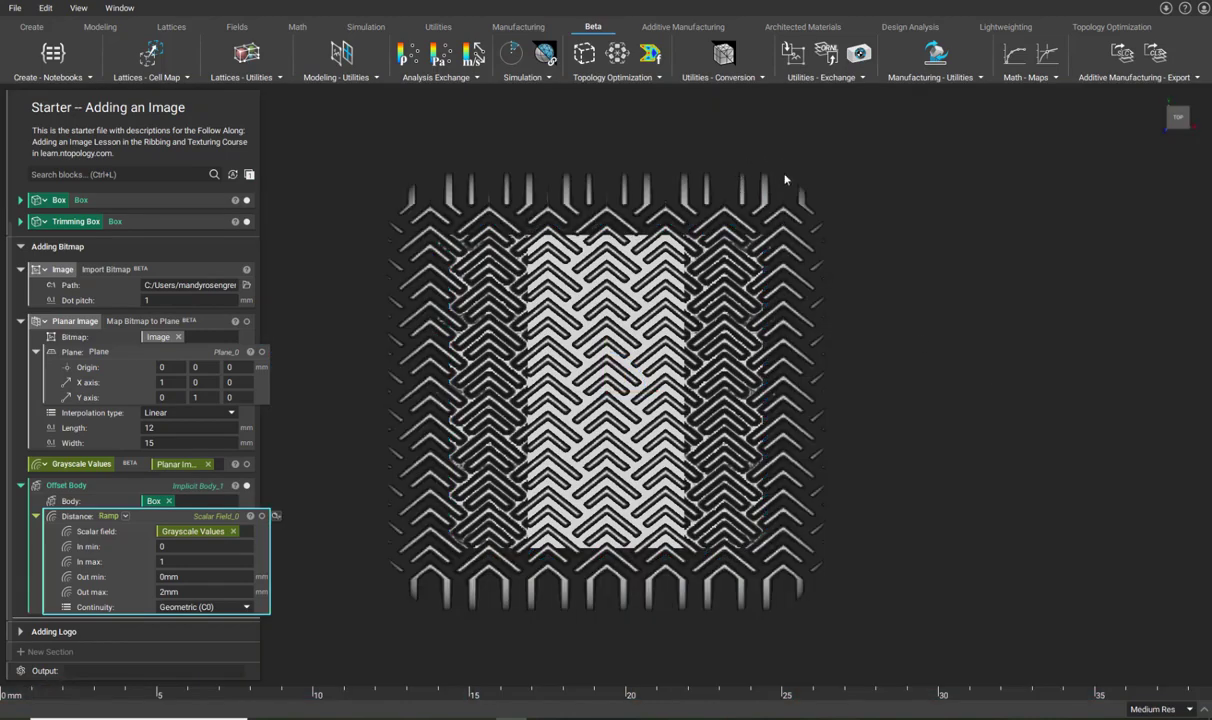
right_click_drag(600, 160, 1054, 134)
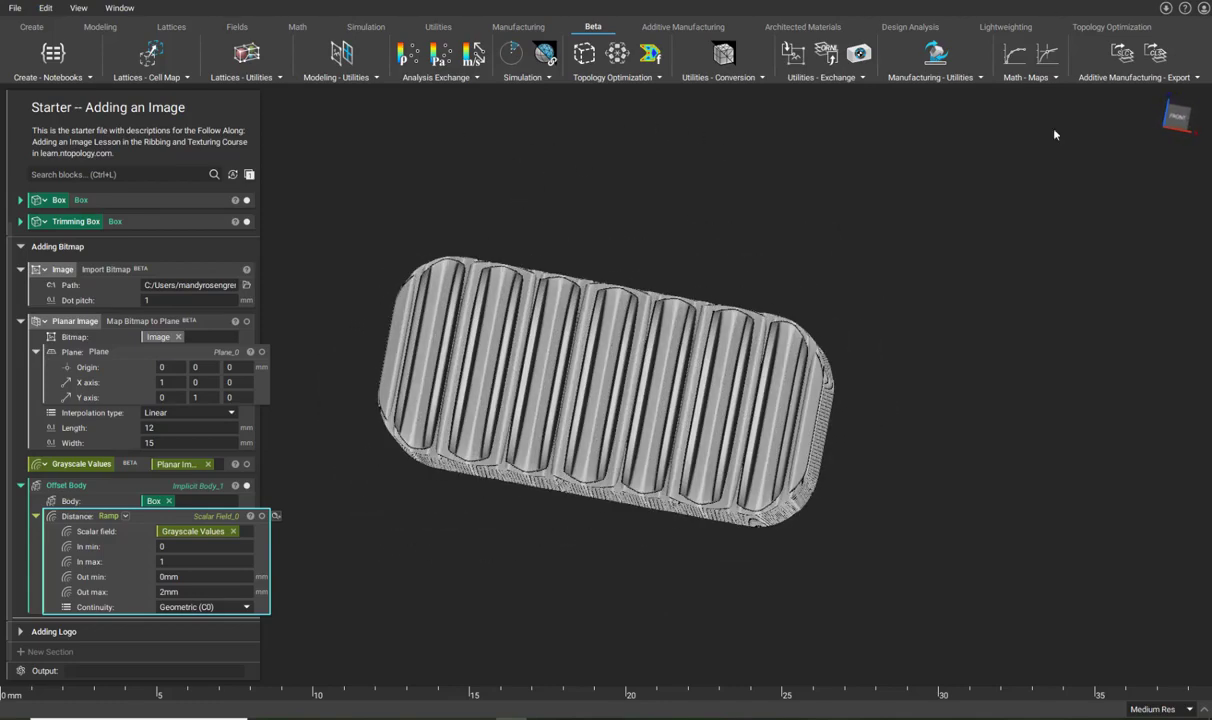
left_click(1181, 119)
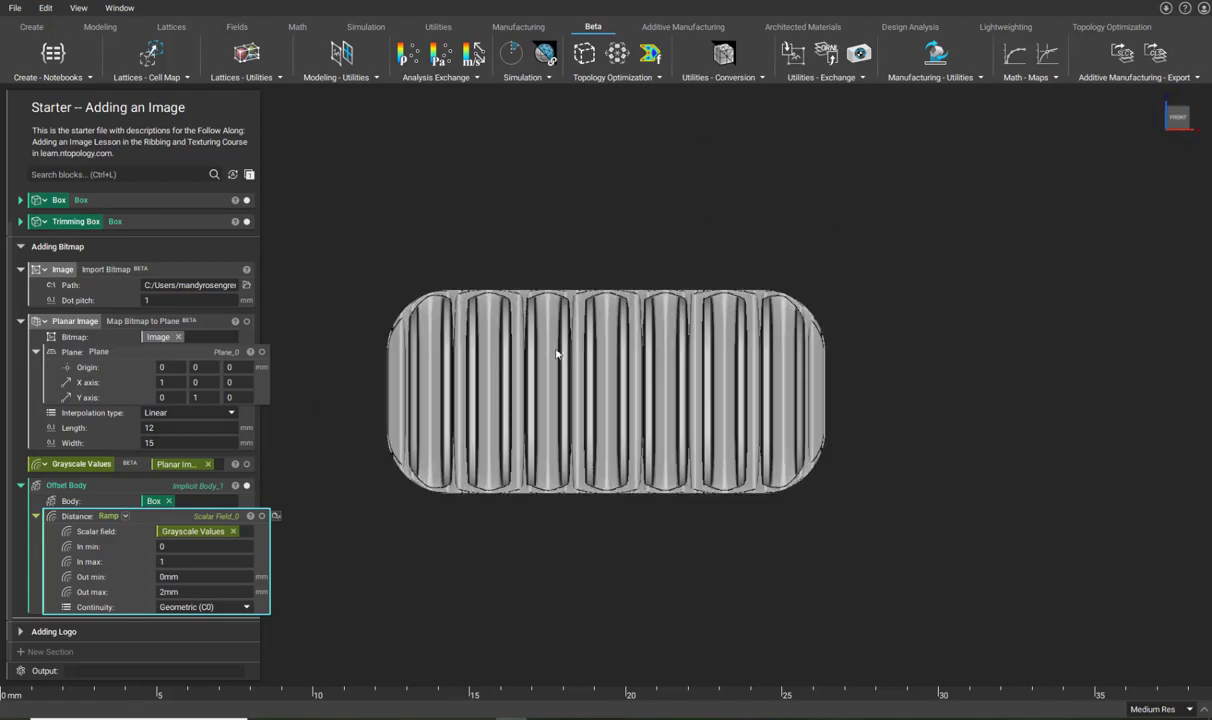
right_click_drag(585, 263, 558, 490)
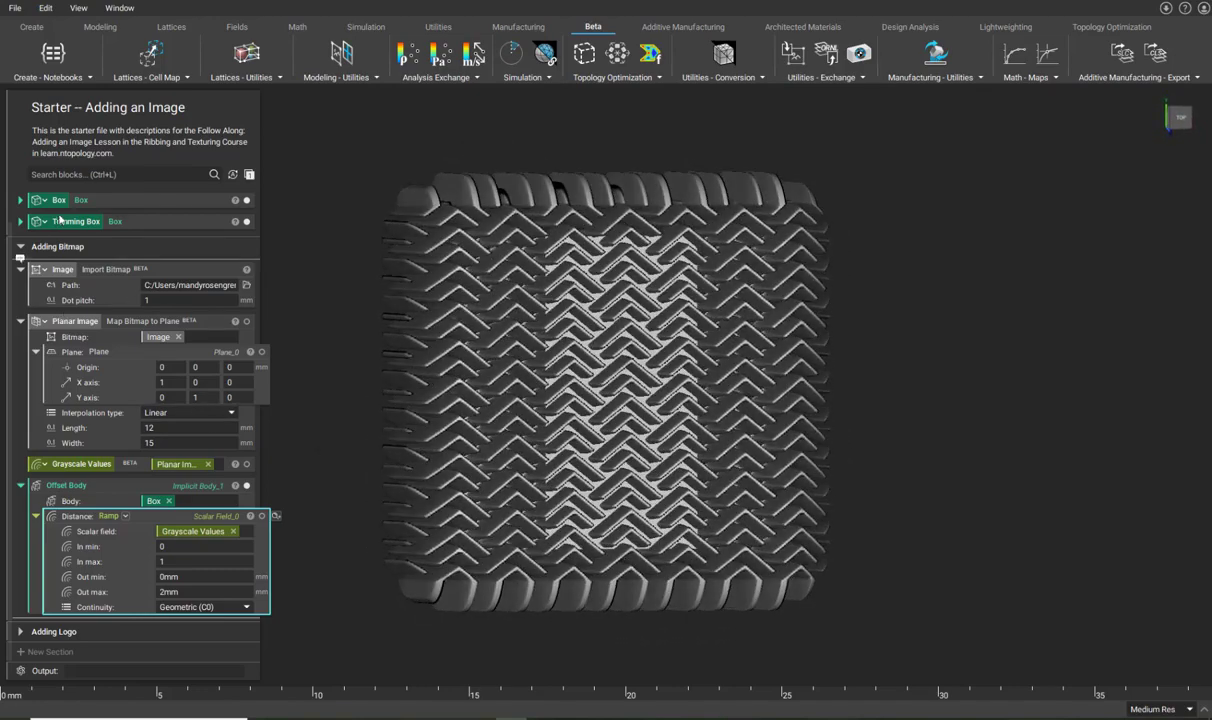
left_click(113, 216)
right_click_drag(500, 407, 500, 256)
right_click_drag(641, 461, 491, 400)
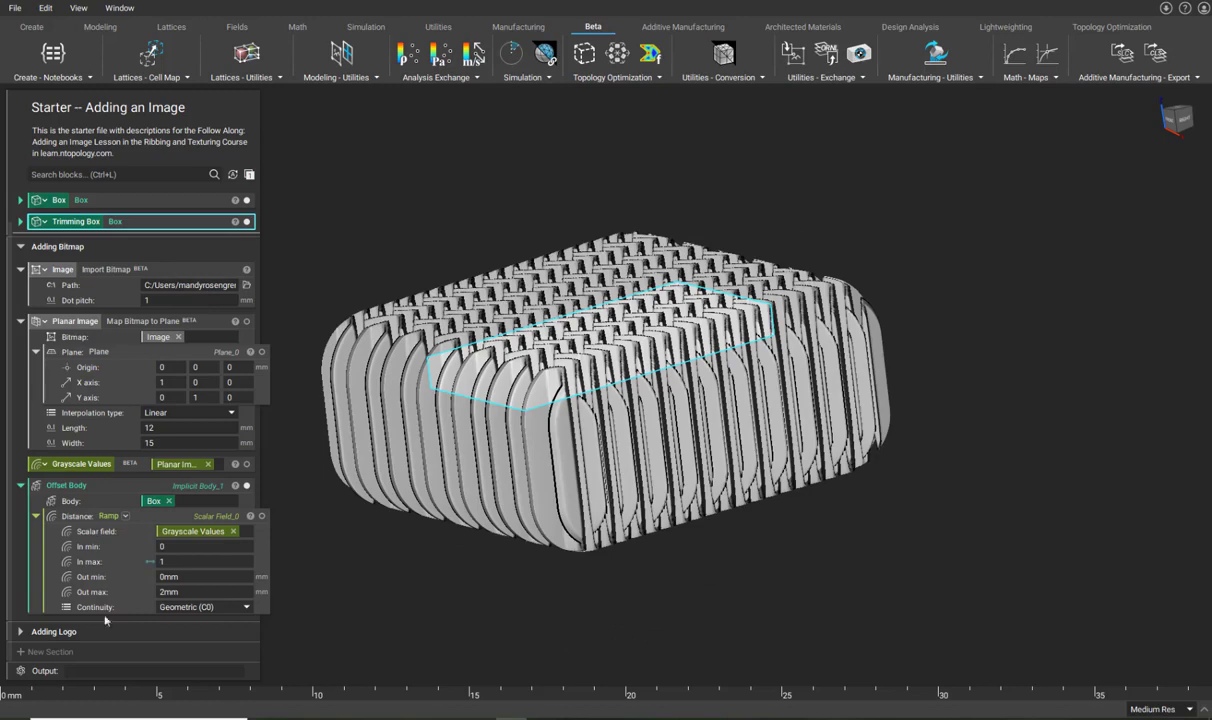
right_click_drag(468, 367, 519, 343)
scroll(519, 343, "up", 1)
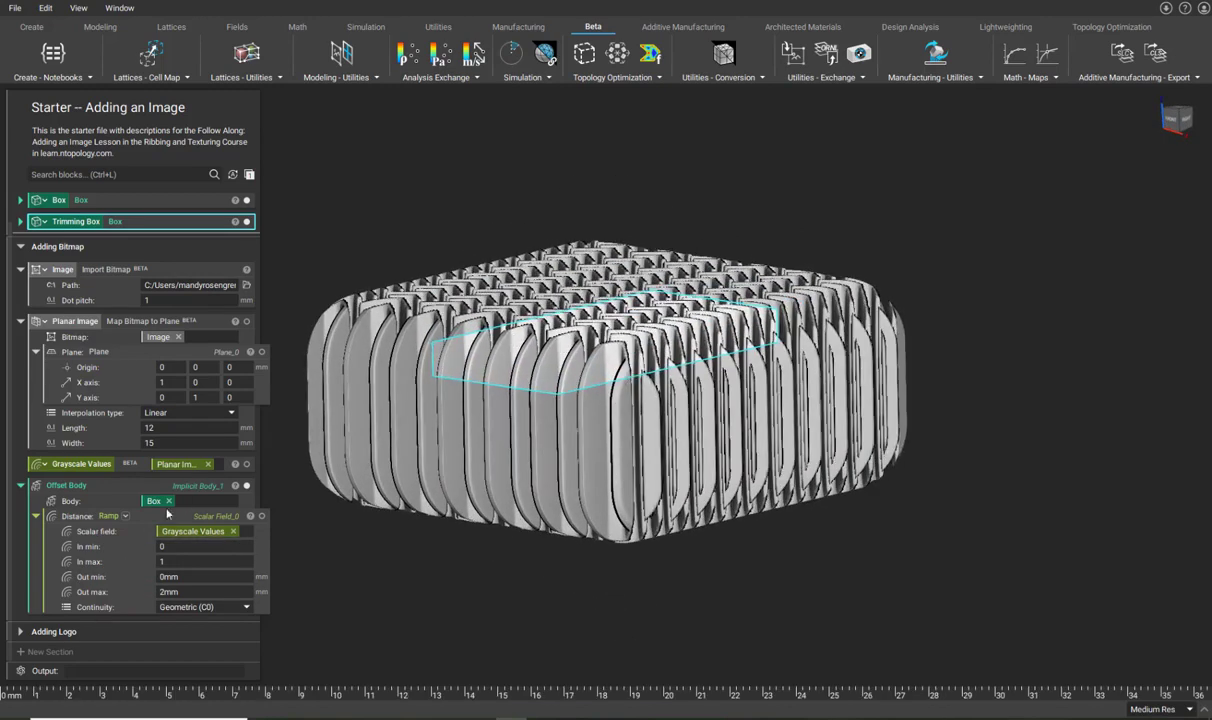
Step: Make the Offset Body block a variable named 3D Texture and collapse it
right_click(72, 490)
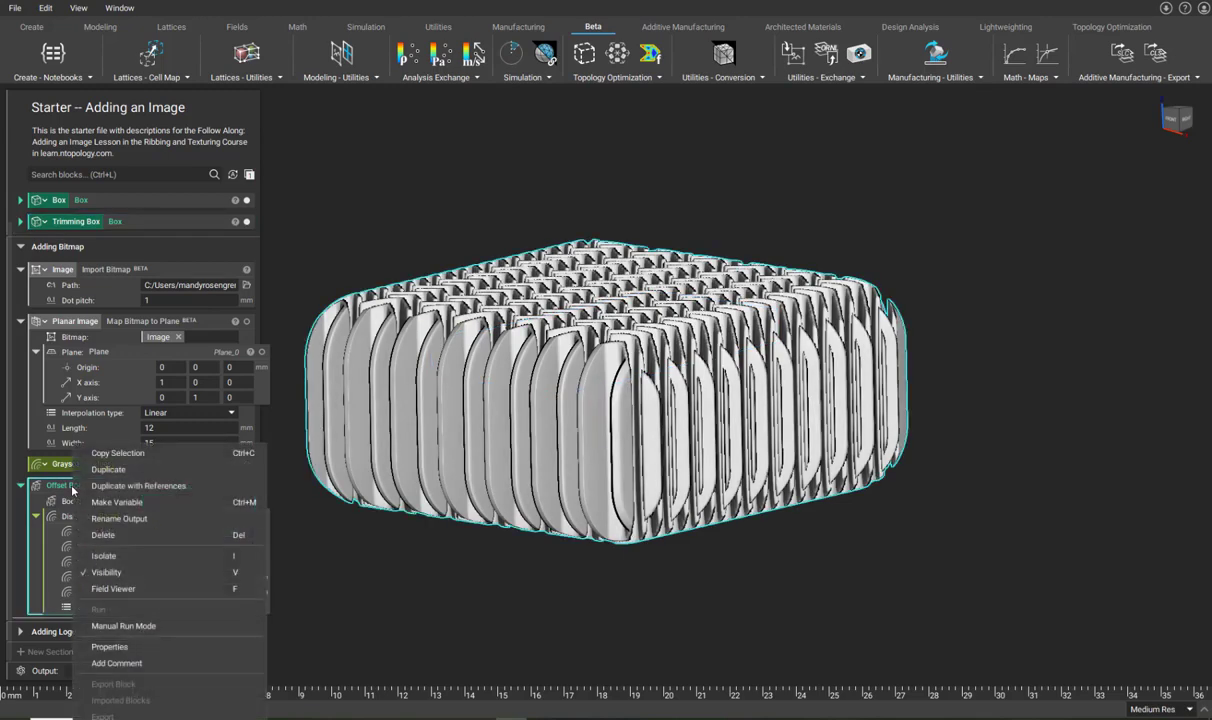
left_click(133, 503)
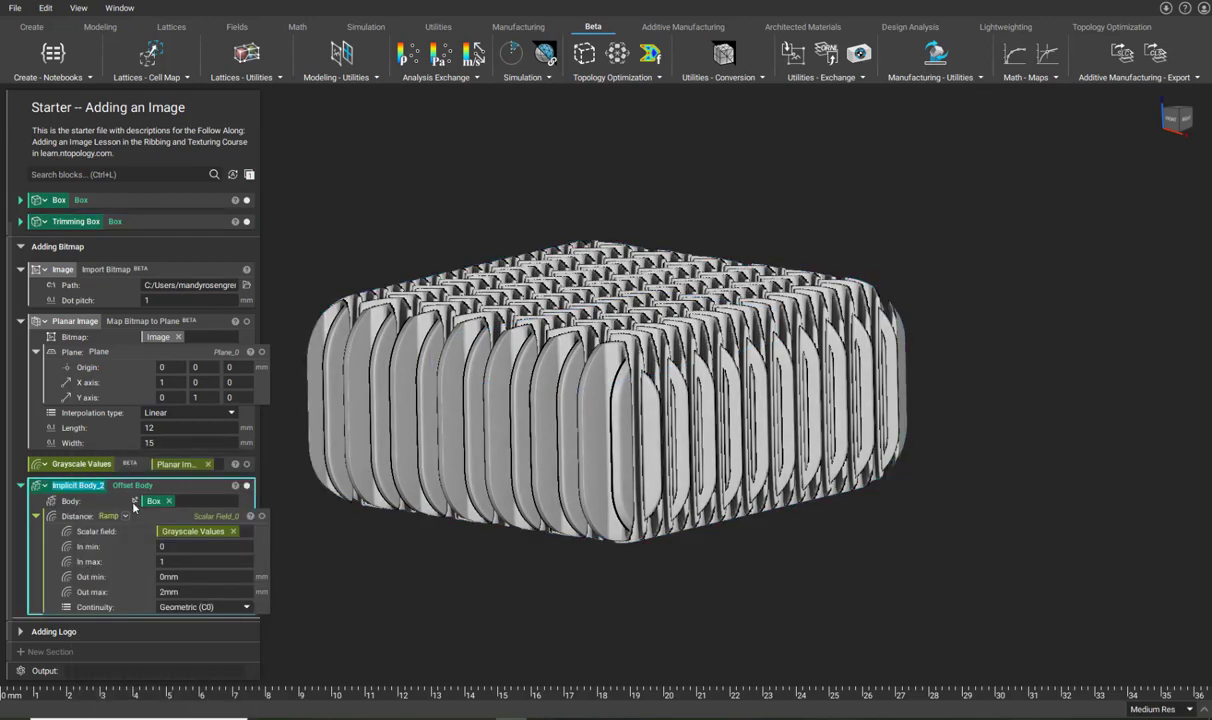
type("3D Texture")
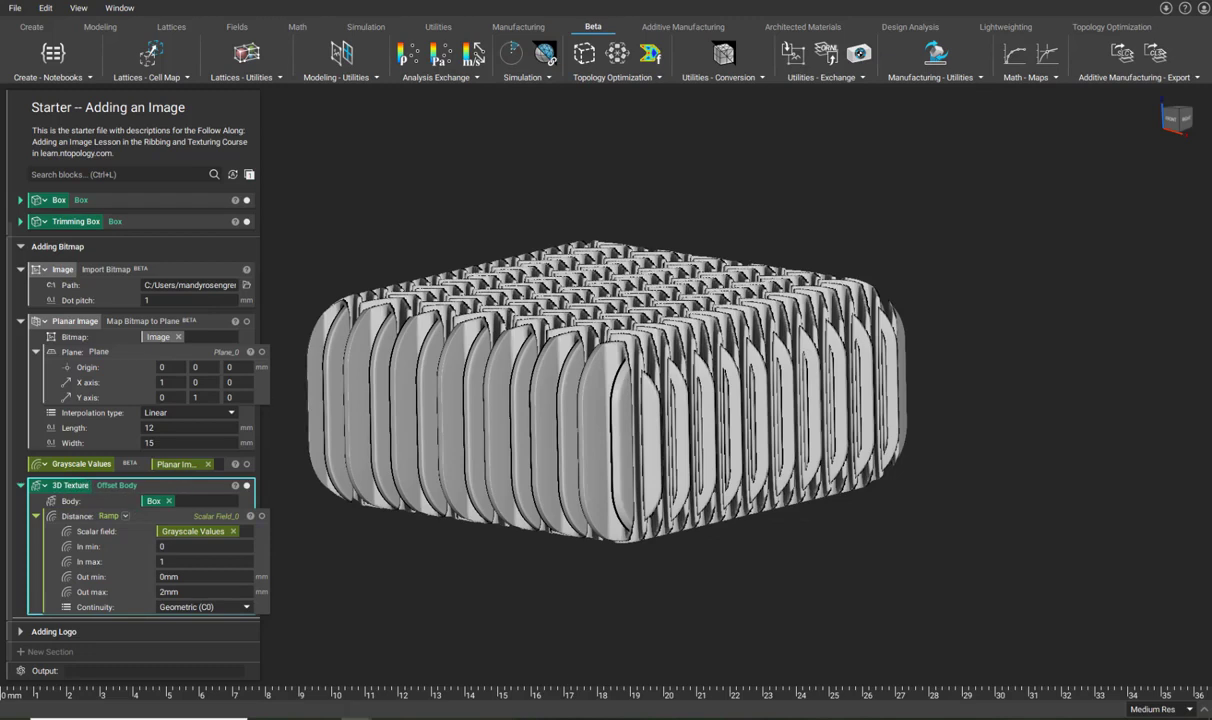
left_click(20, 485)
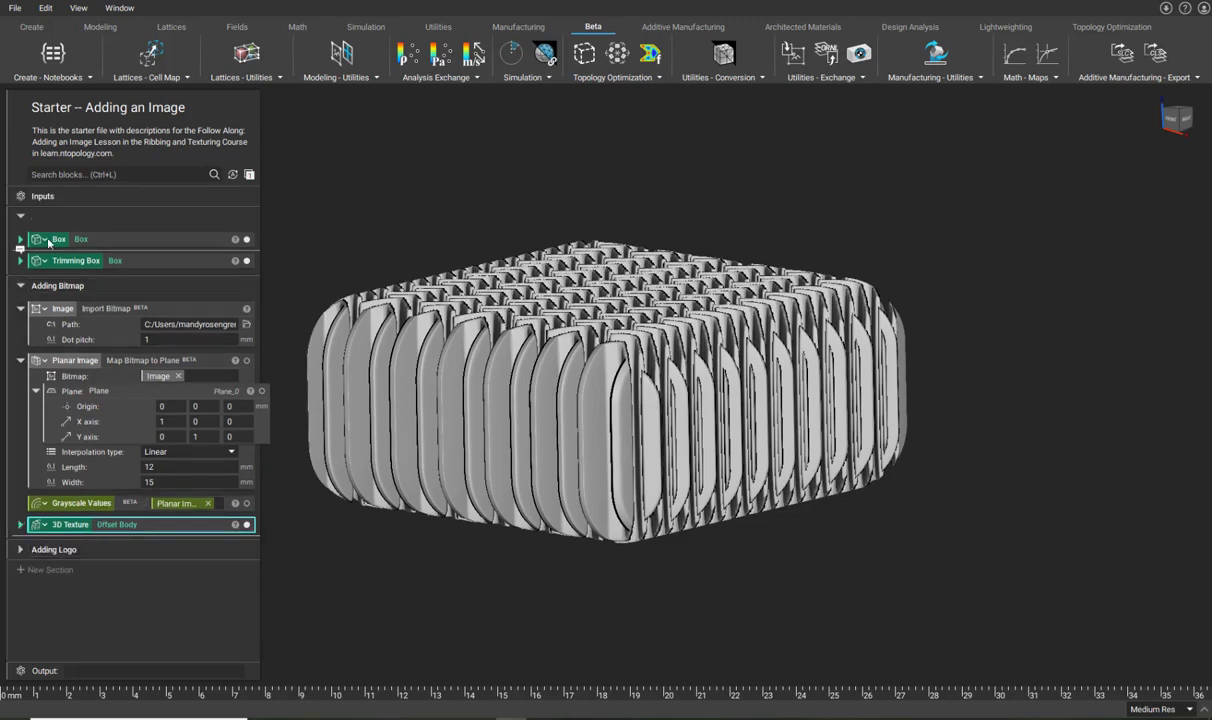
Step: Add a Boolean Intersect block with 3D Texture and Trimming Box as its two bodies
left_click(61, 178)
type("intersect")
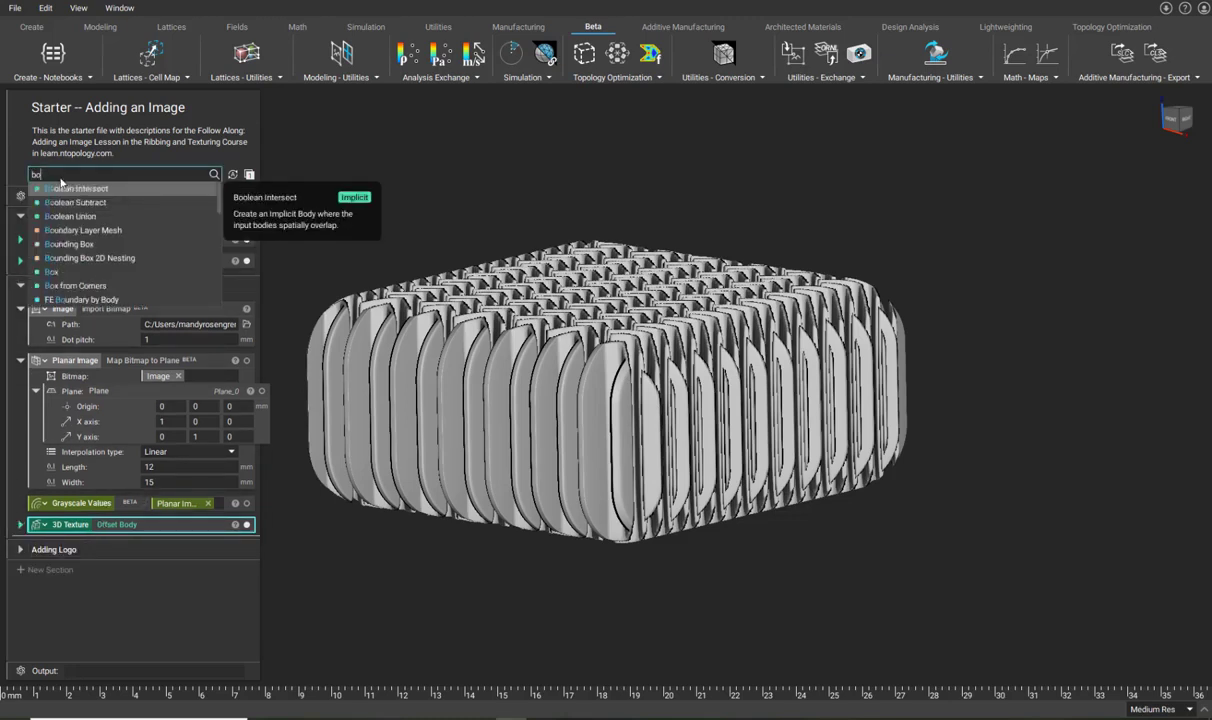
left_click(47, 191)
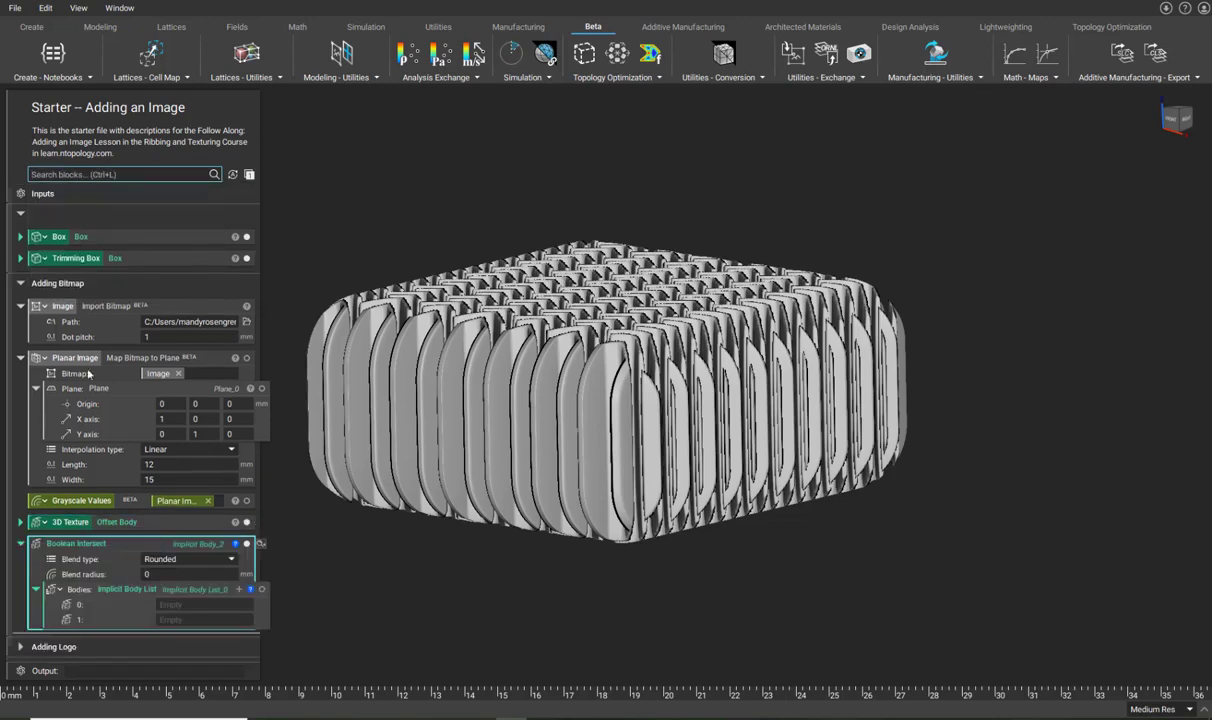
left_click_drag(72, 521, 194, 606)
left_click_drag(64, 252, 180, 618)
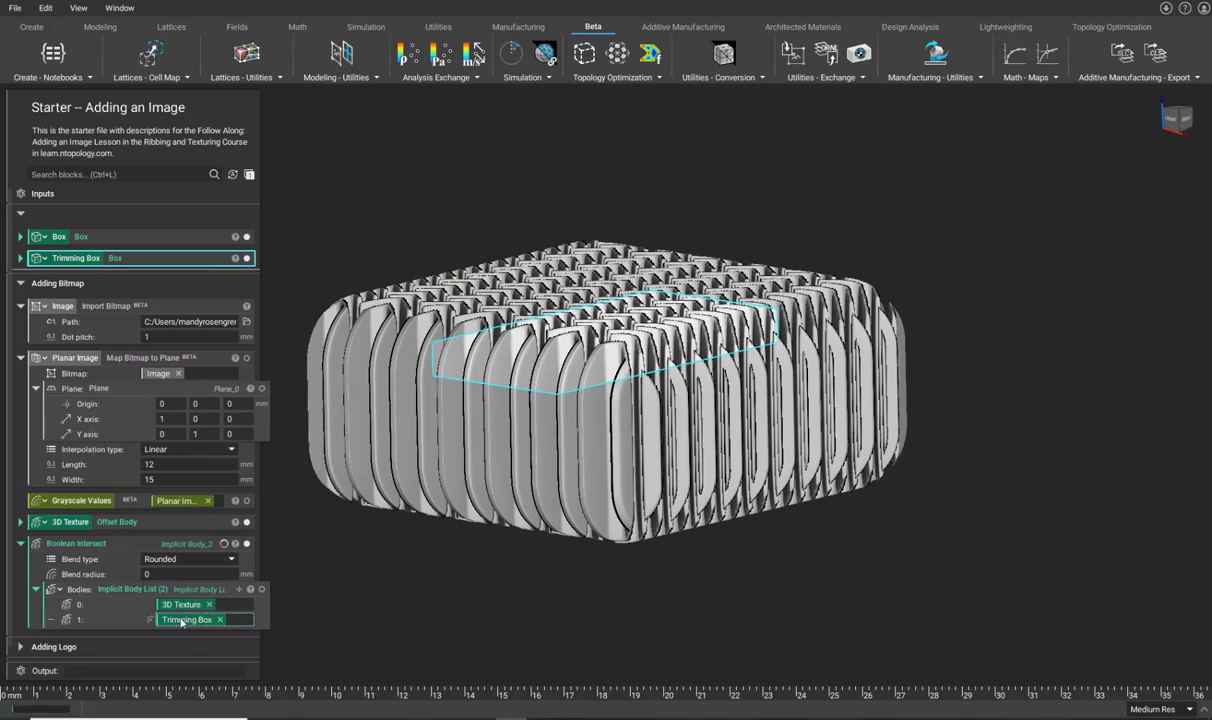
Step: Hide 3D Texture, Box and Trimming Box, and inspect the intersected texture up close and from the side
left_click(247, 522)
left_click(232, 238)
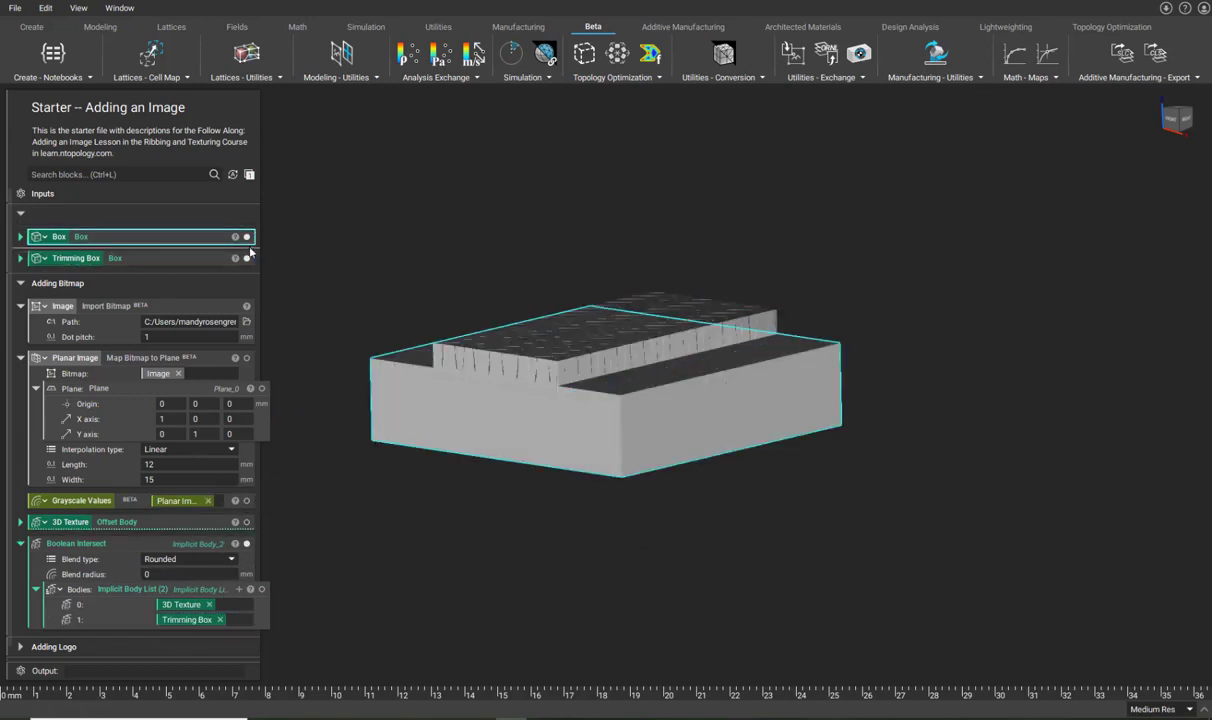
right_click_drag(598, 438, 630, 460)
scroll(540, 425, "up", 5)
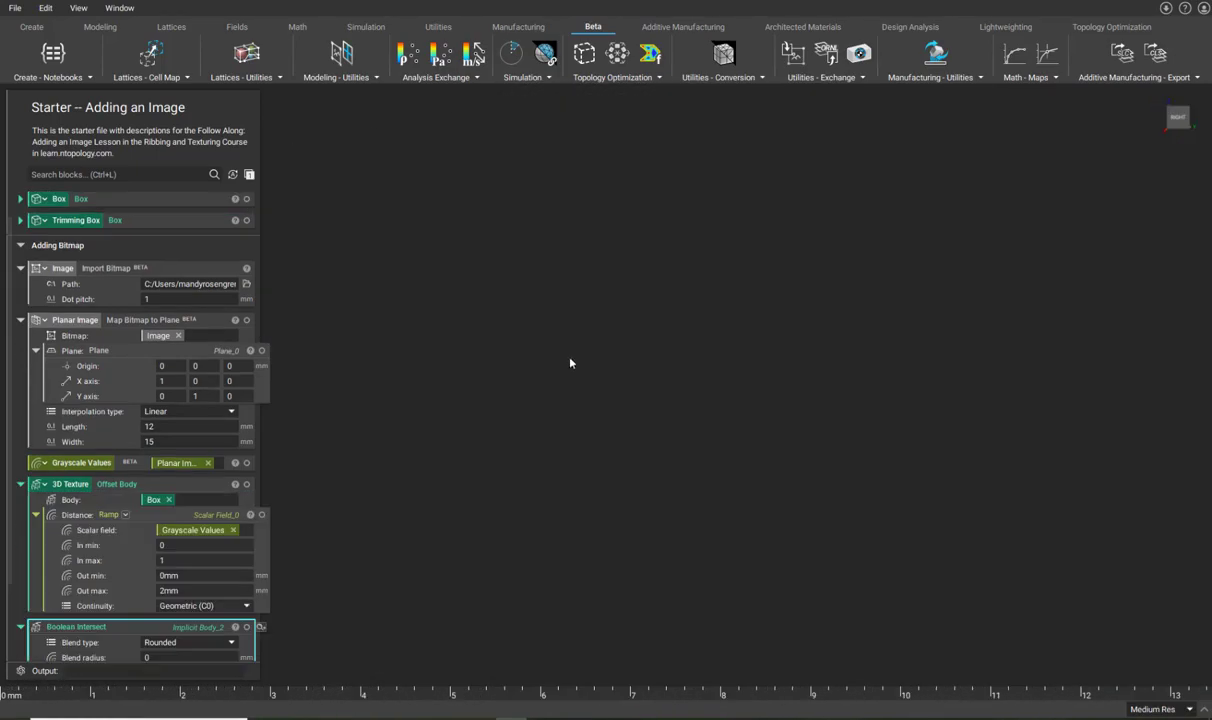
right_click_drag(570, 363, 618, 390)
scroll(620, 390, "up", 5)
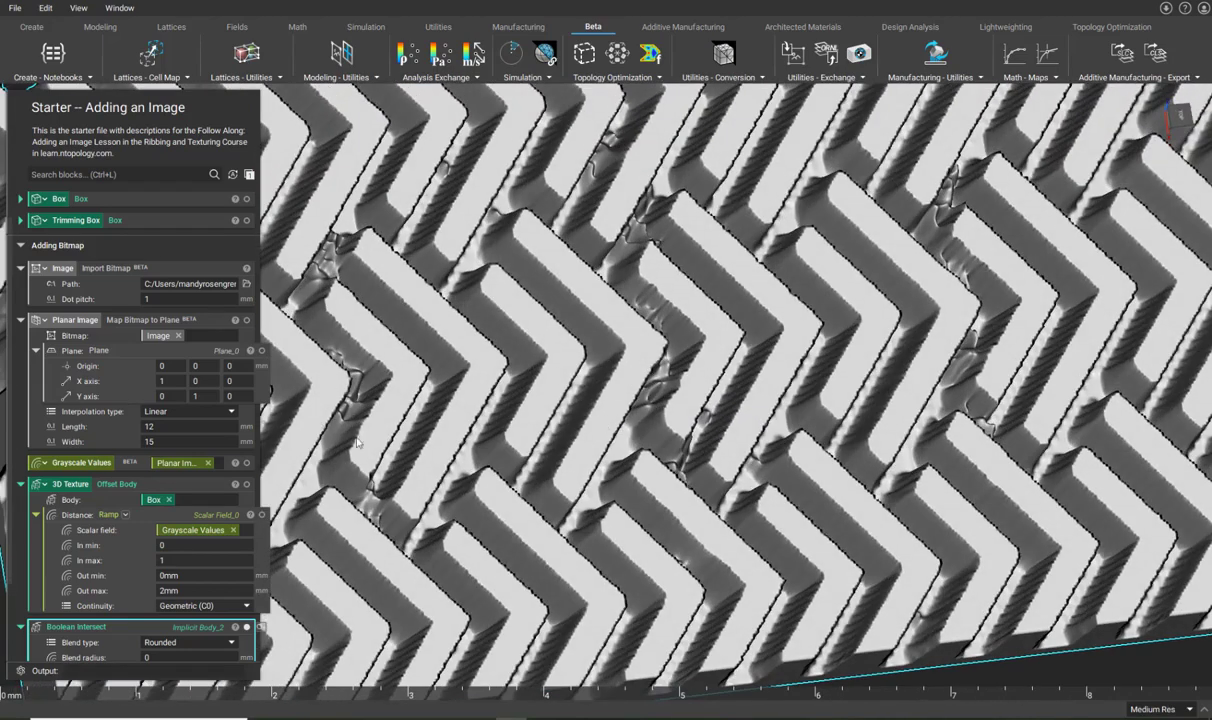
right_click_drag(620, 390, 572, 234)
scroll(622, 391, "down", 5)
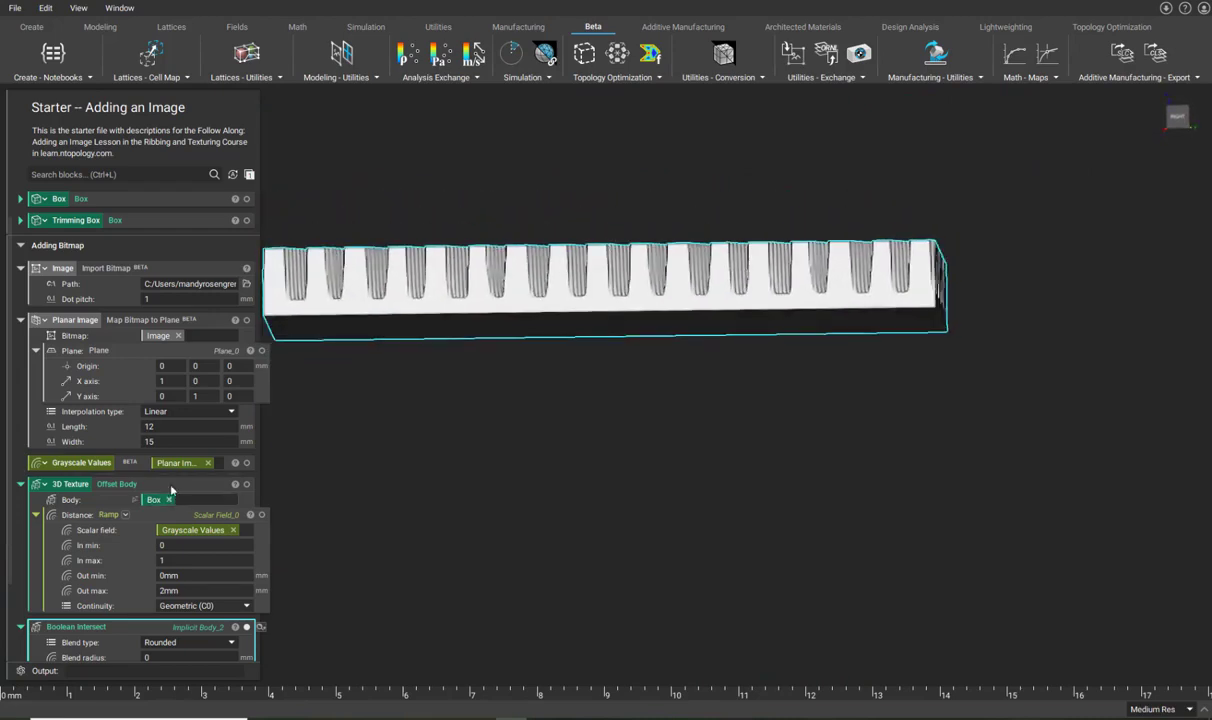
Step: Show Box and examine from the side and above how the trimmed texture sits on it
left_click(246, 198)
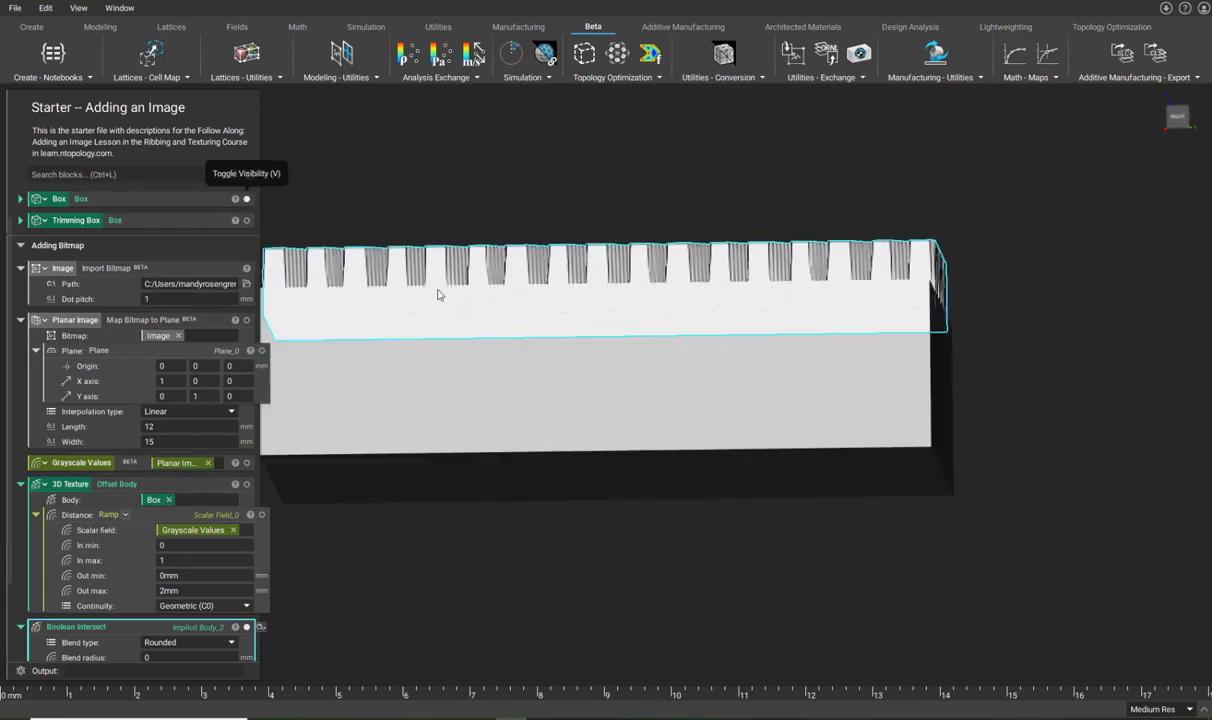
right_click_drag(584, 401, 569, 389)
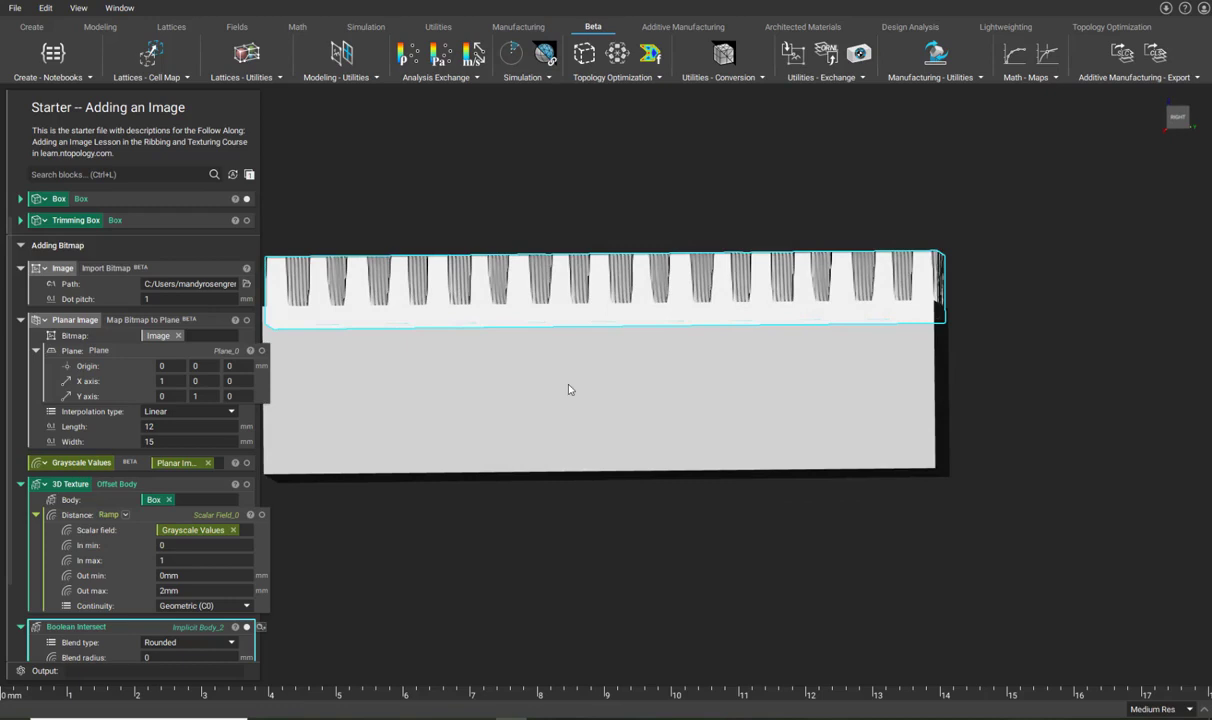
right_click_drag(738, 325, 839, 325)
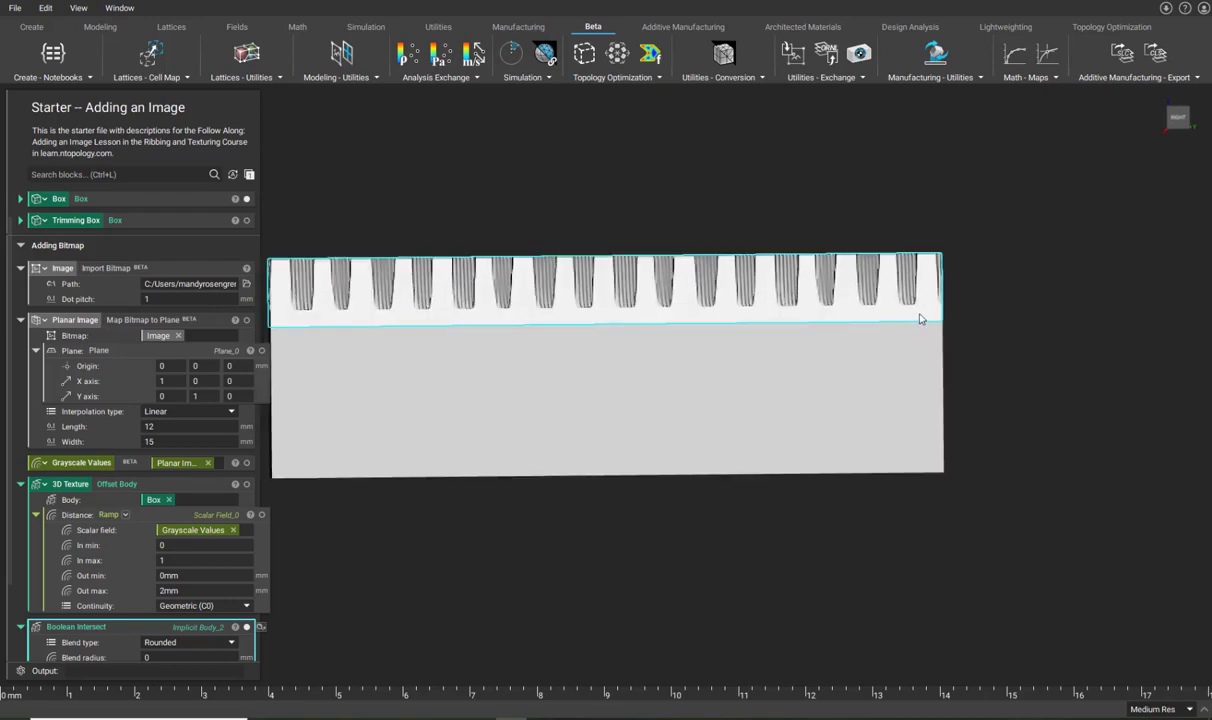
left_click(110, 198)
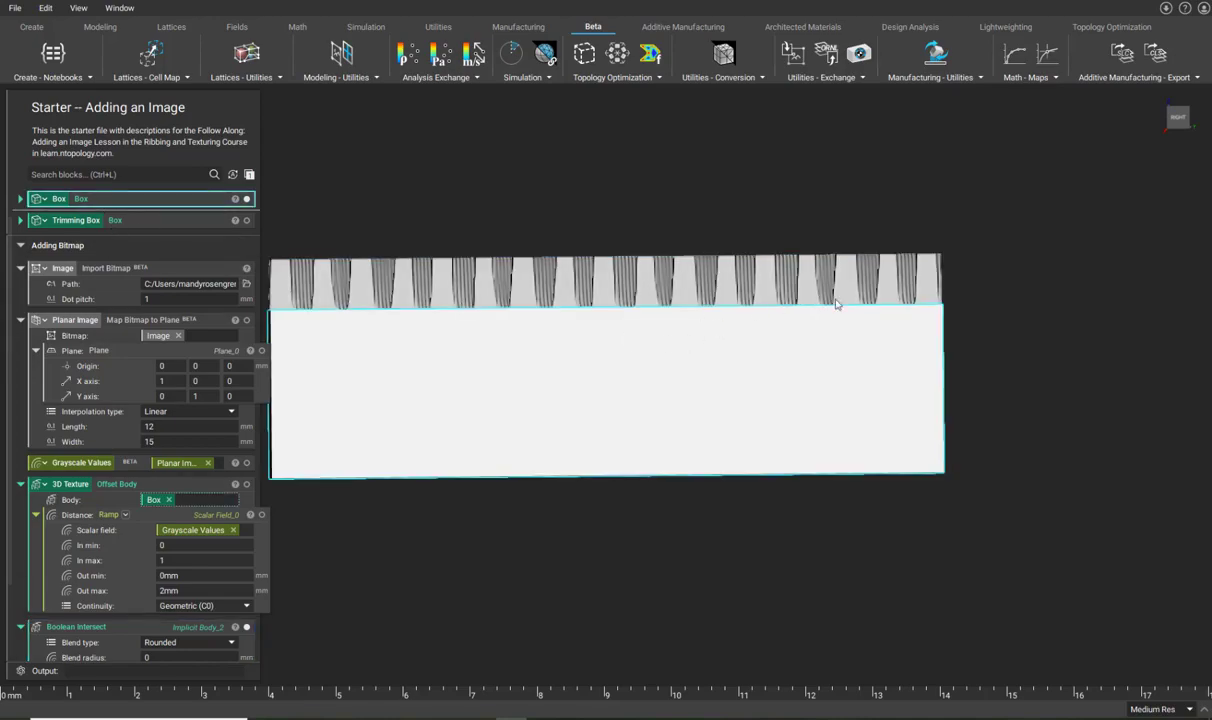
right_click_drag(779, 354, 718, 483)
scroll(600, 385, "up", 4)
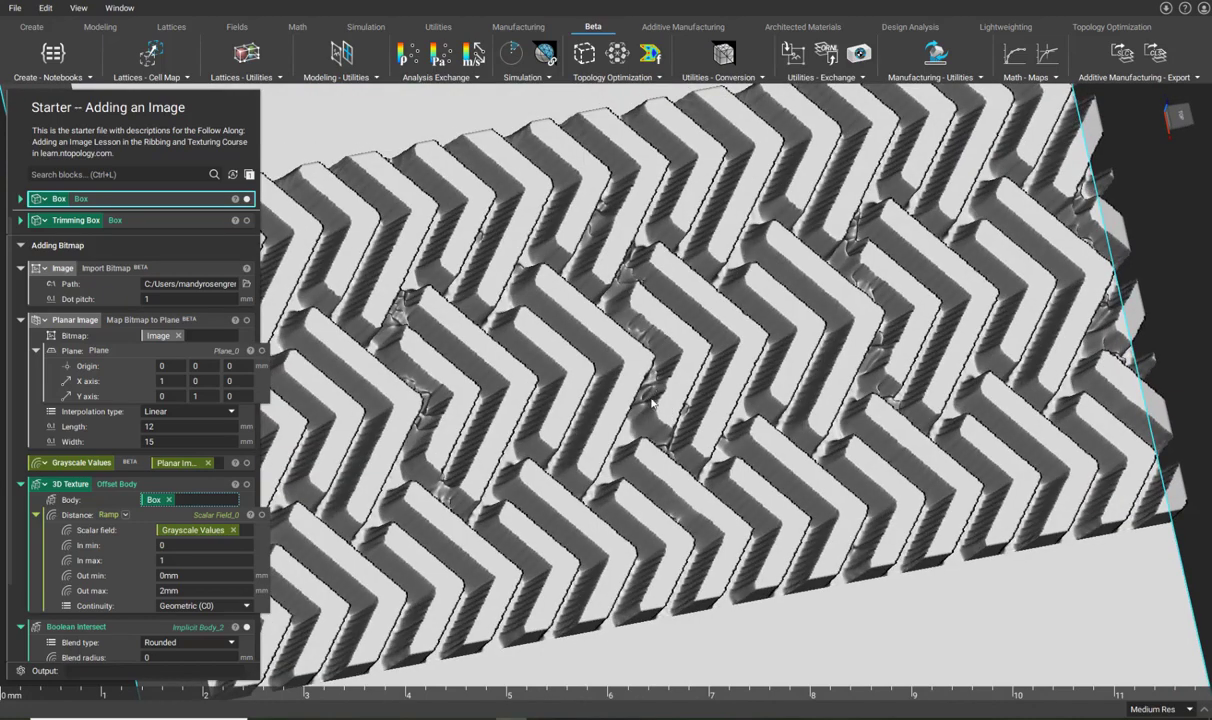
right_click_drag(652, 403, 466, 341)
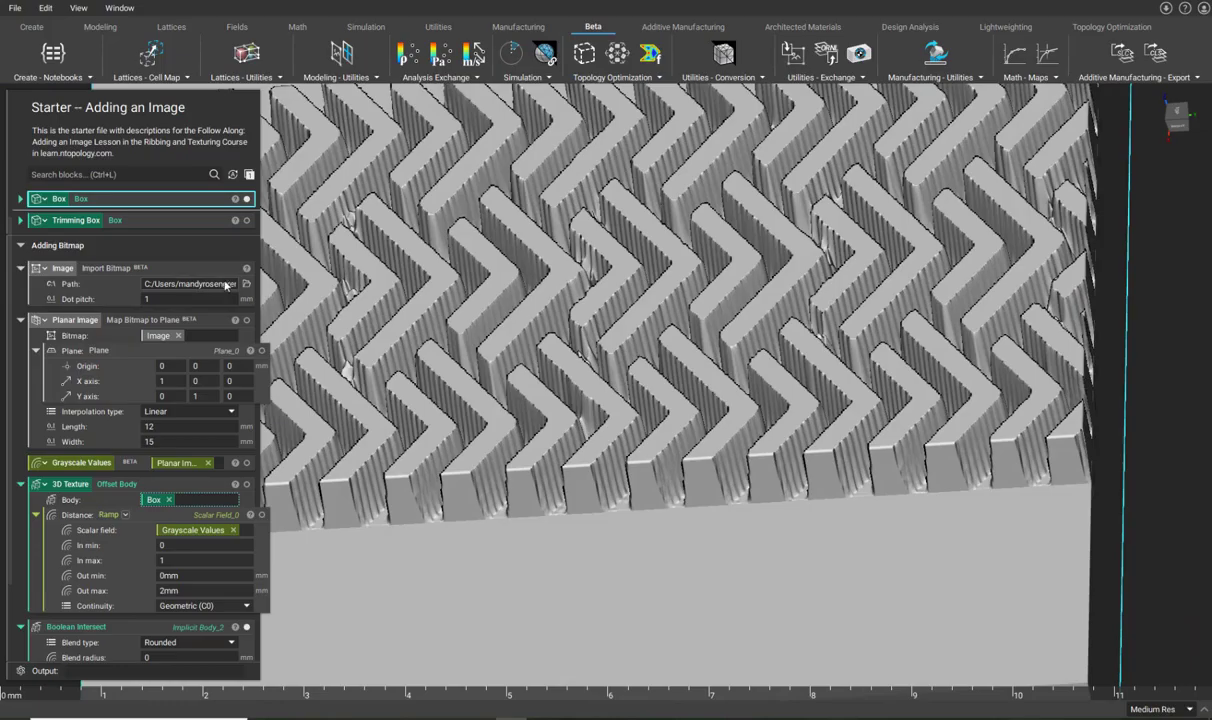
right_click_drag(763, 294, 705, 242)
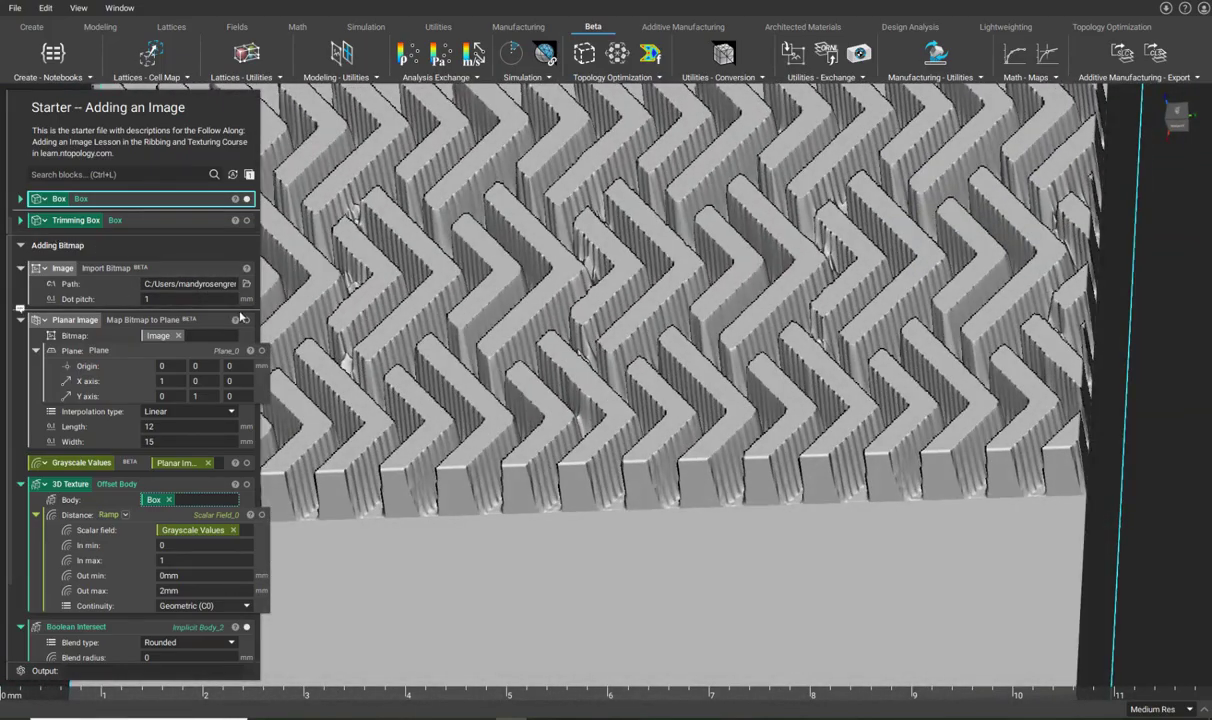
Step: Try smoothing the Boolean Intersect with a Smoothen Body block at a 0.05 mm grid size, and inspect the smoothed ridges
left_click(43, 176)
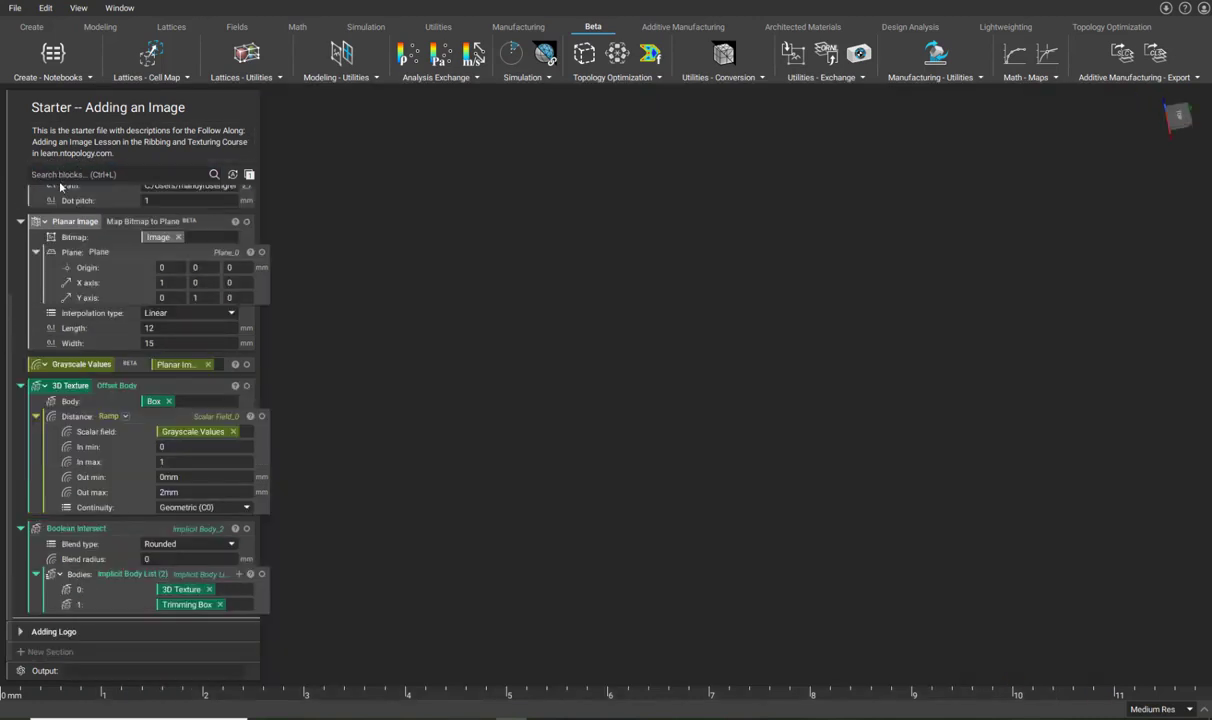
left_click(56, 178)
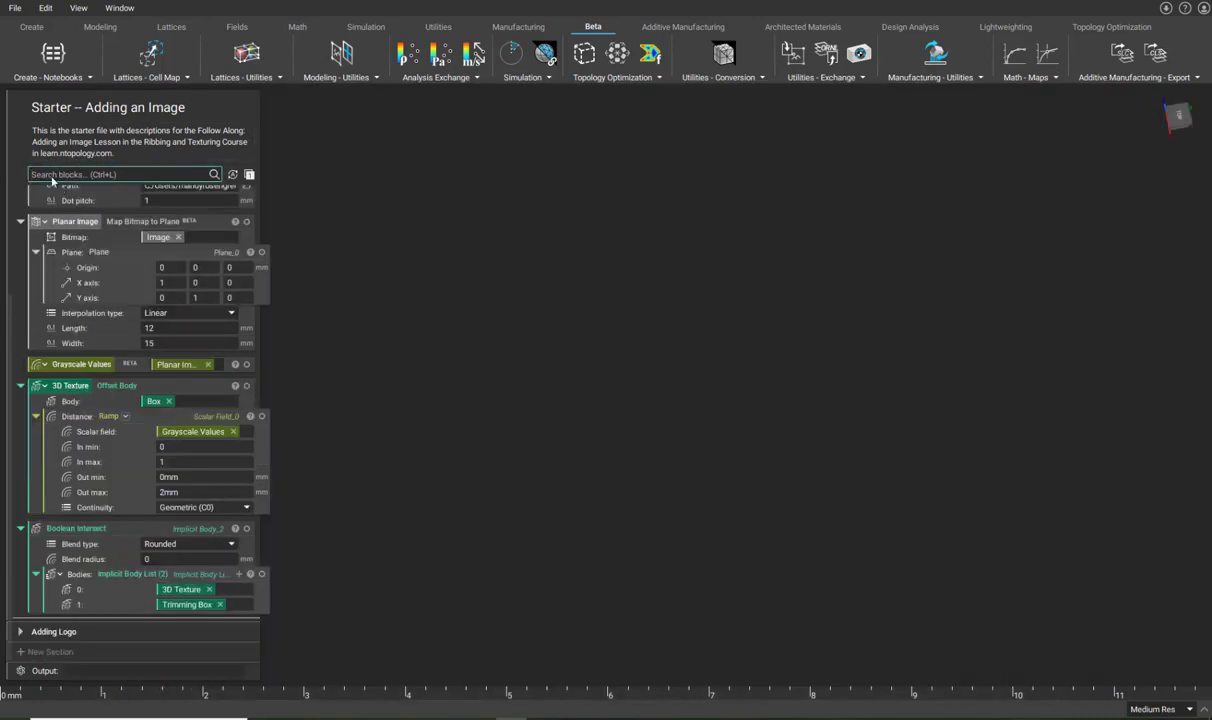
type("smo")
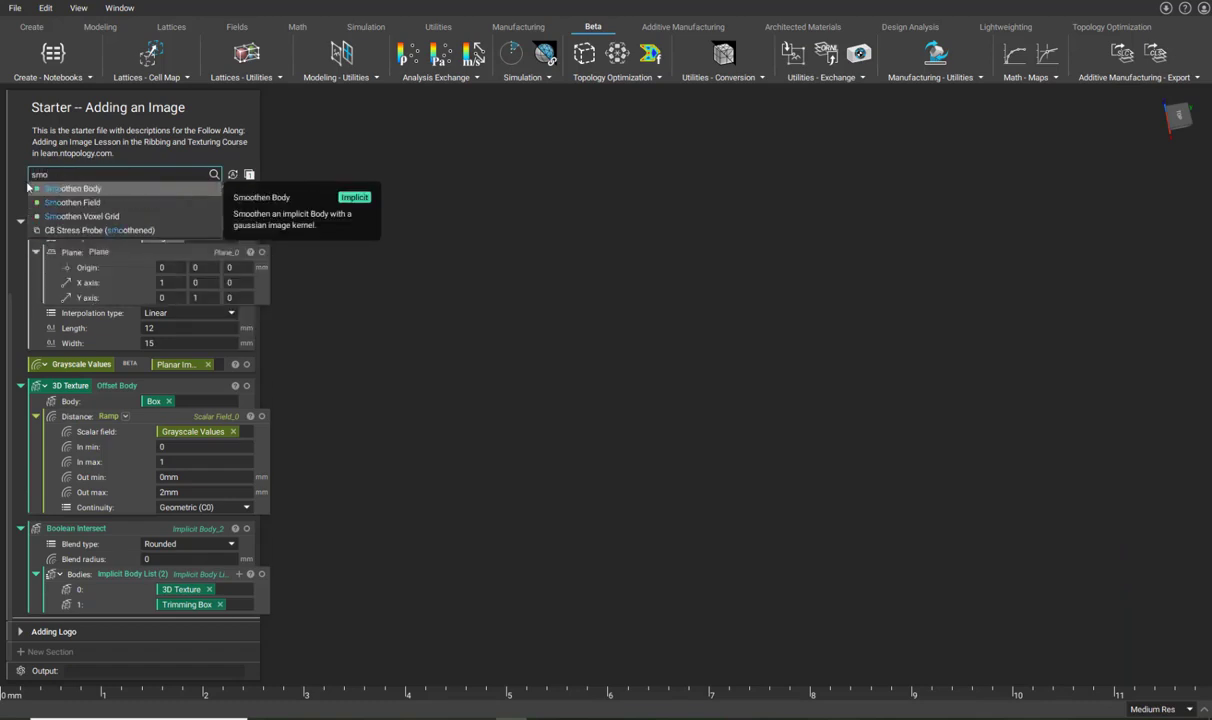
left_click(30, 188)
left_click_drag(119, 477, 162, 561)
left_click(159, 563)
type(".05")
key("Return")
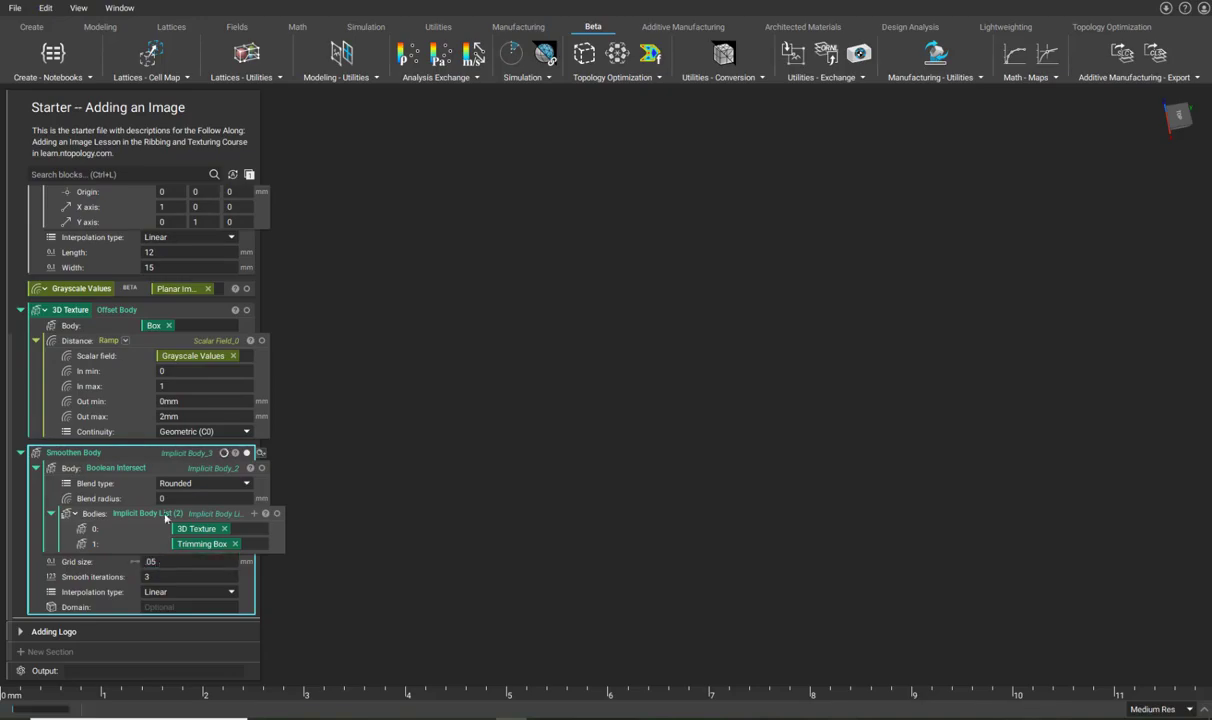
right_click_drag(561, 313, 745, 407)
right_click_drag(538, 329, 556, 254)
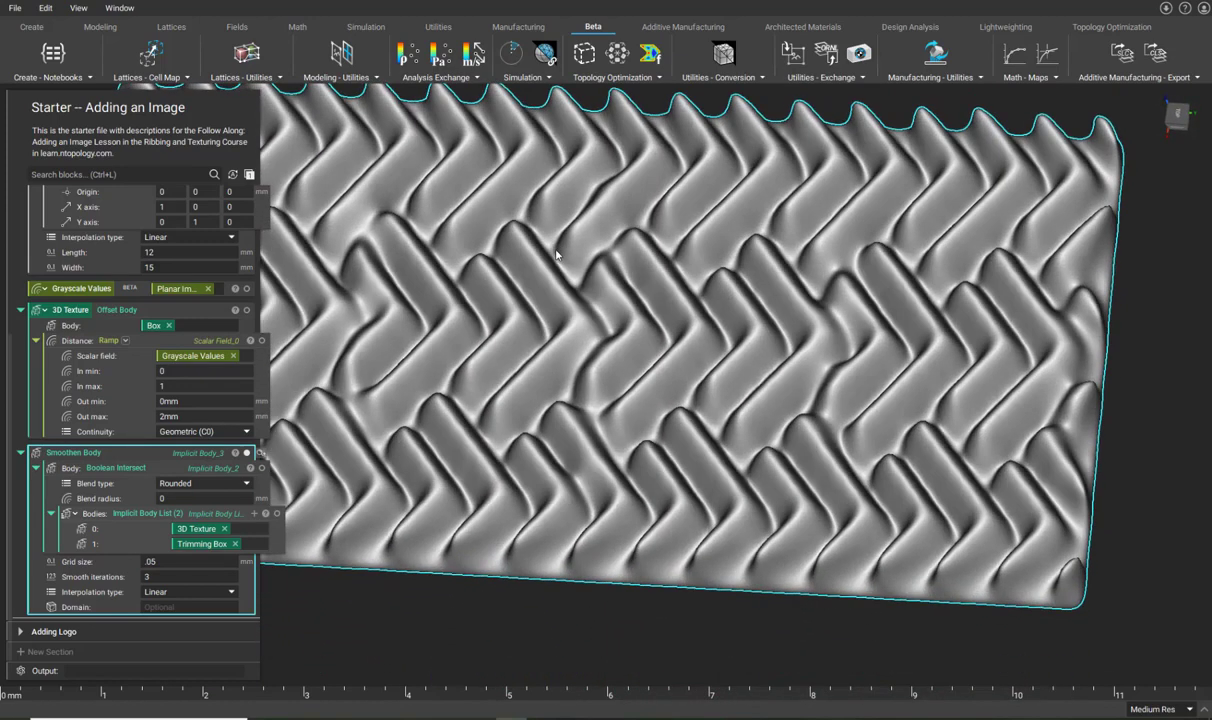
right_click_drag(572, 398, 500, 270)
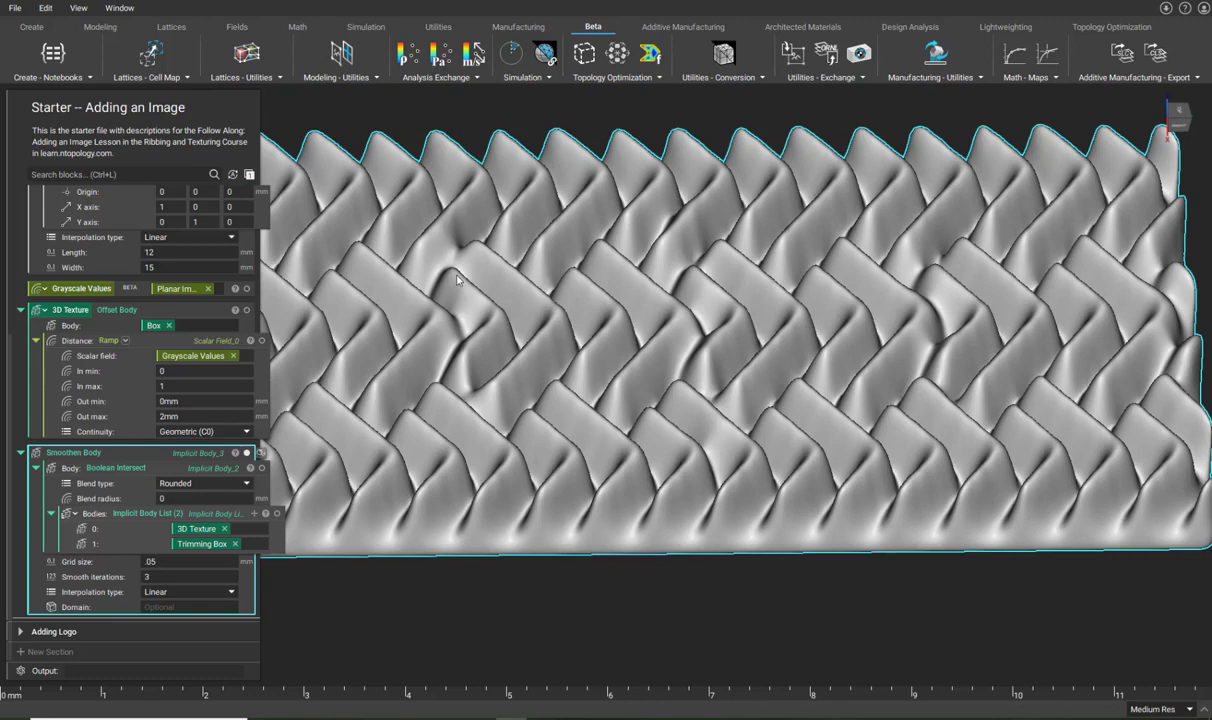
Step: Take Boolean Intersect back out of Smoothen Body, removing the smoothing block
key("ctrl+z")
left_click_drag(116, 467, 136, 497)
left_click(100, 553)
key("Delete")
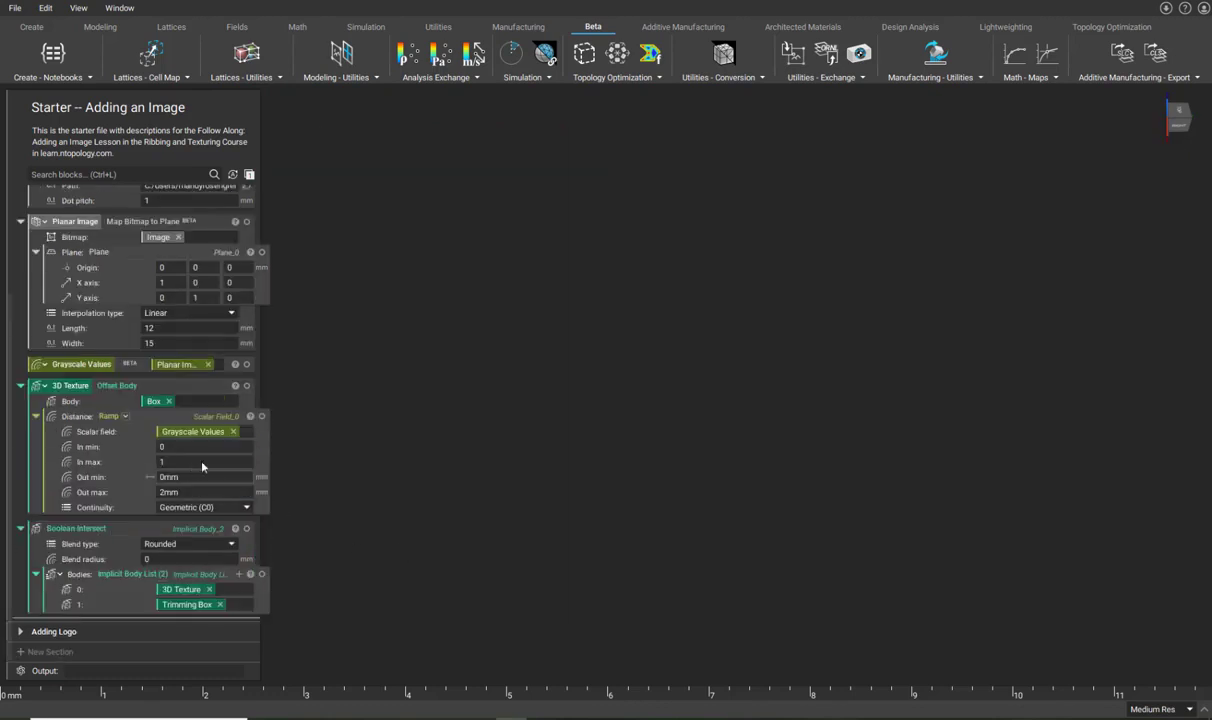
scroll(600, 403, "down", 5)
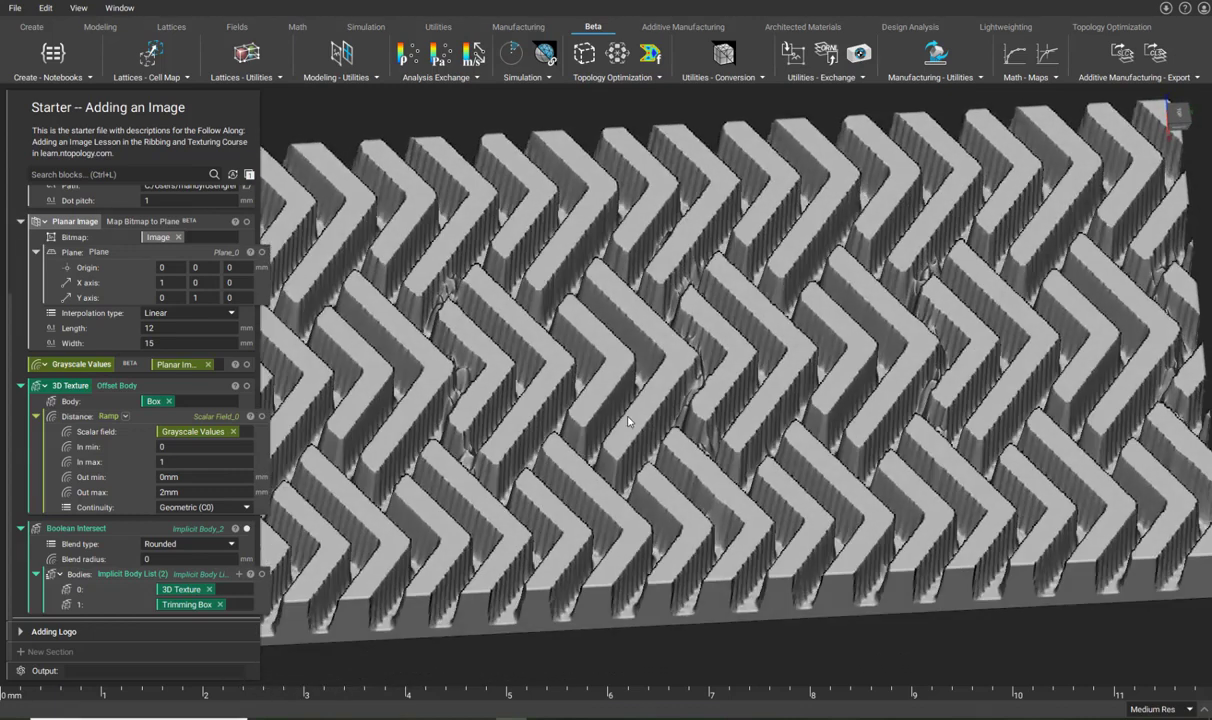
Step: Try adding a Boolean Union block that combines the Boolean Intersect with Box
left_click(41, 175)
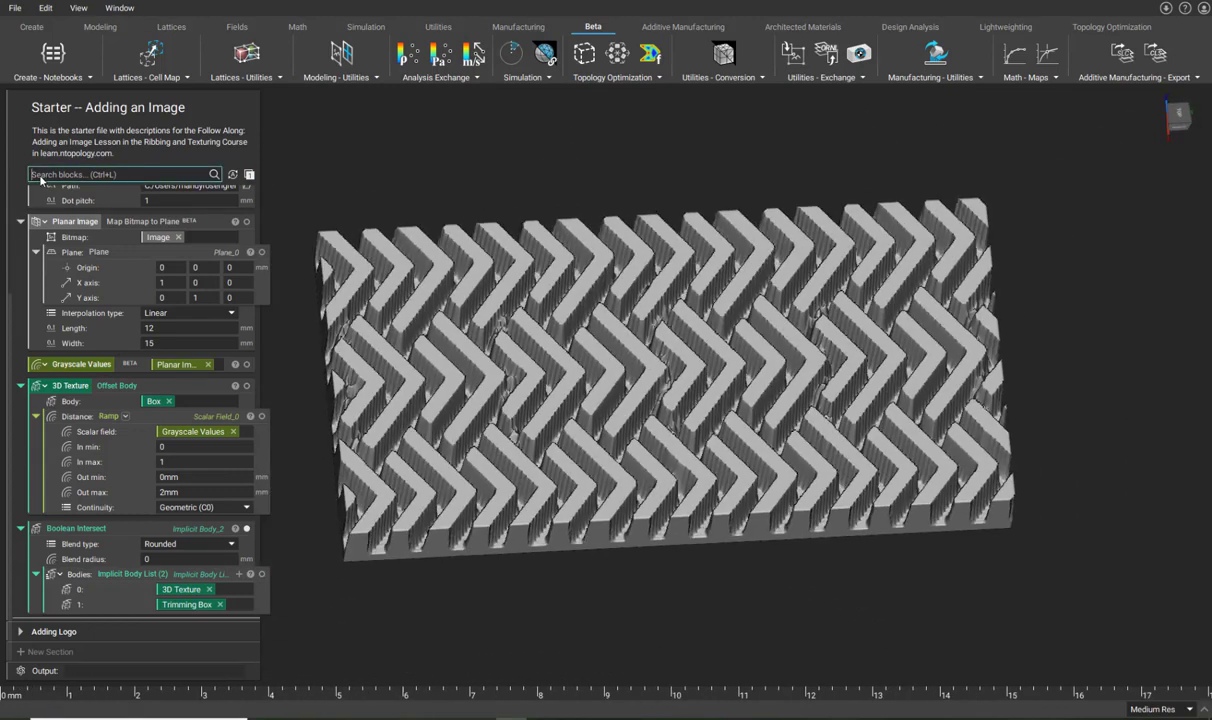
type("boole")
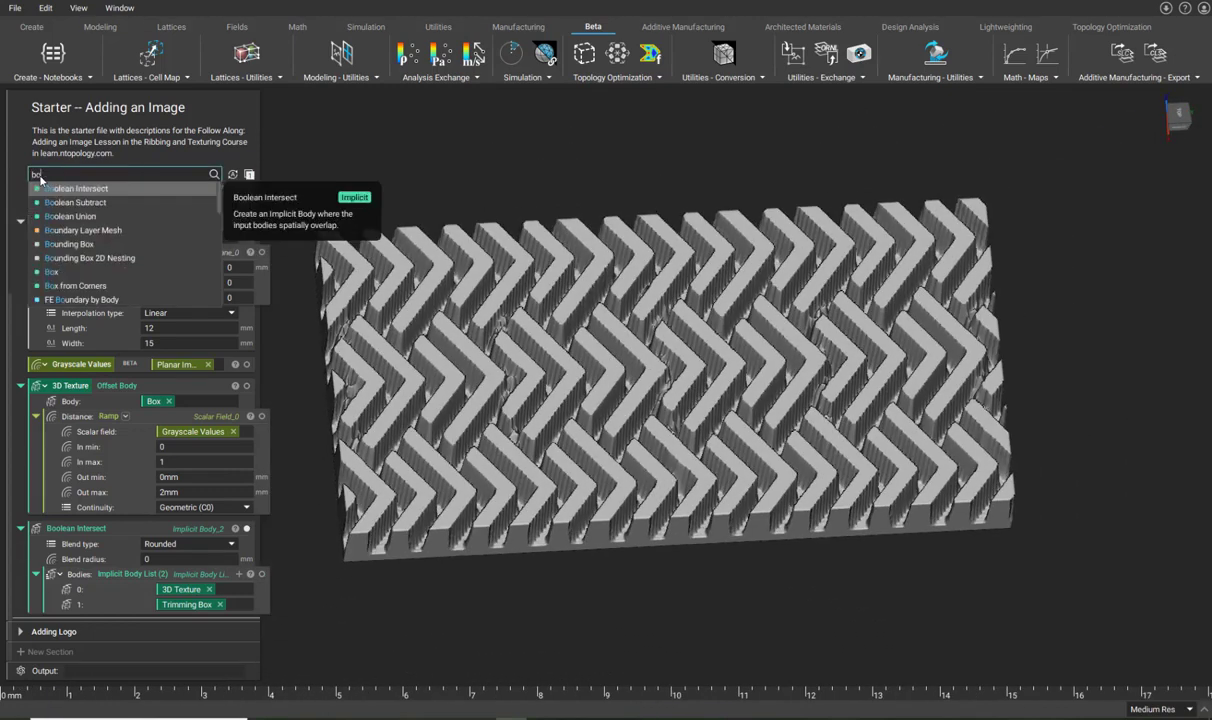
left_click(72, 216)
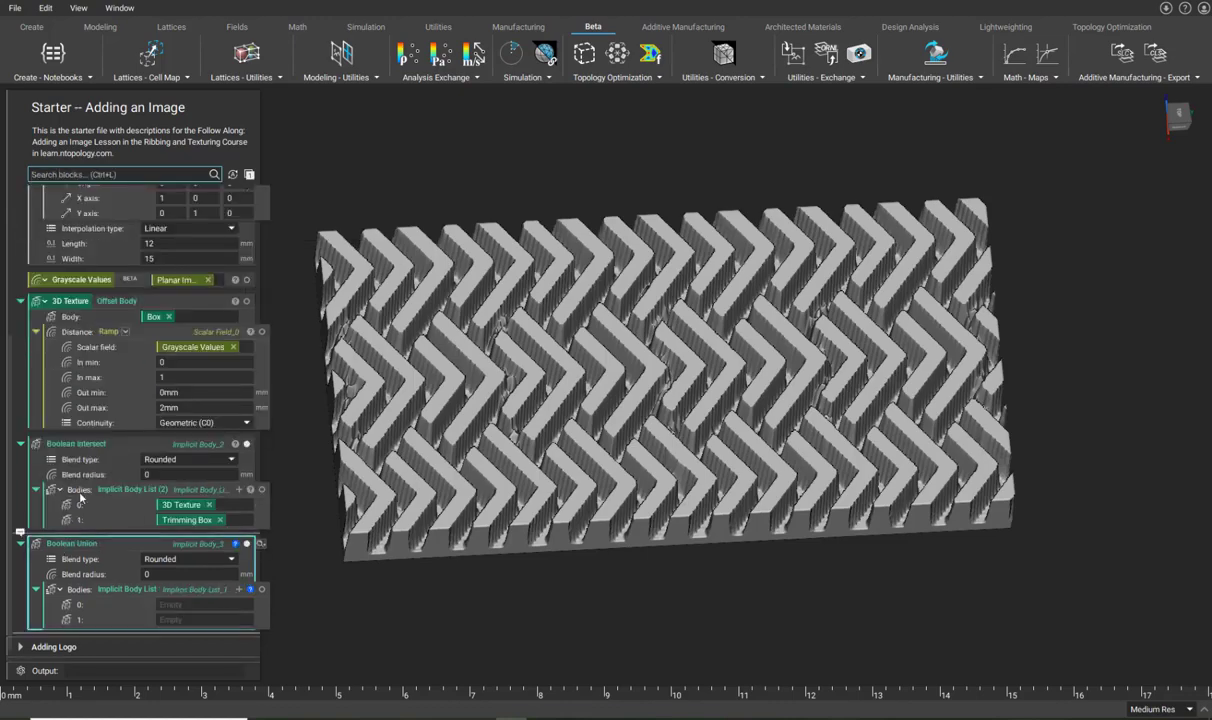
left_click_drag(76, 447, 85, 605)
right_click_drag(454, 362, 438, 291)
left_click(190, 605)
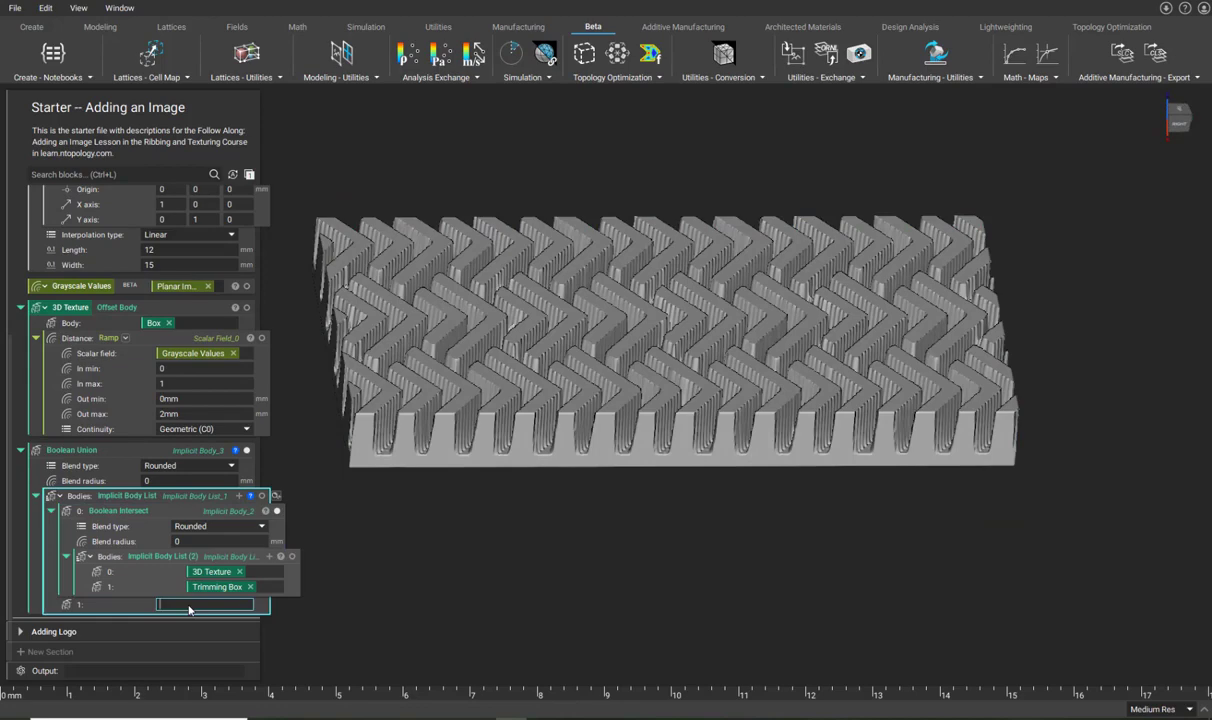
type("box")
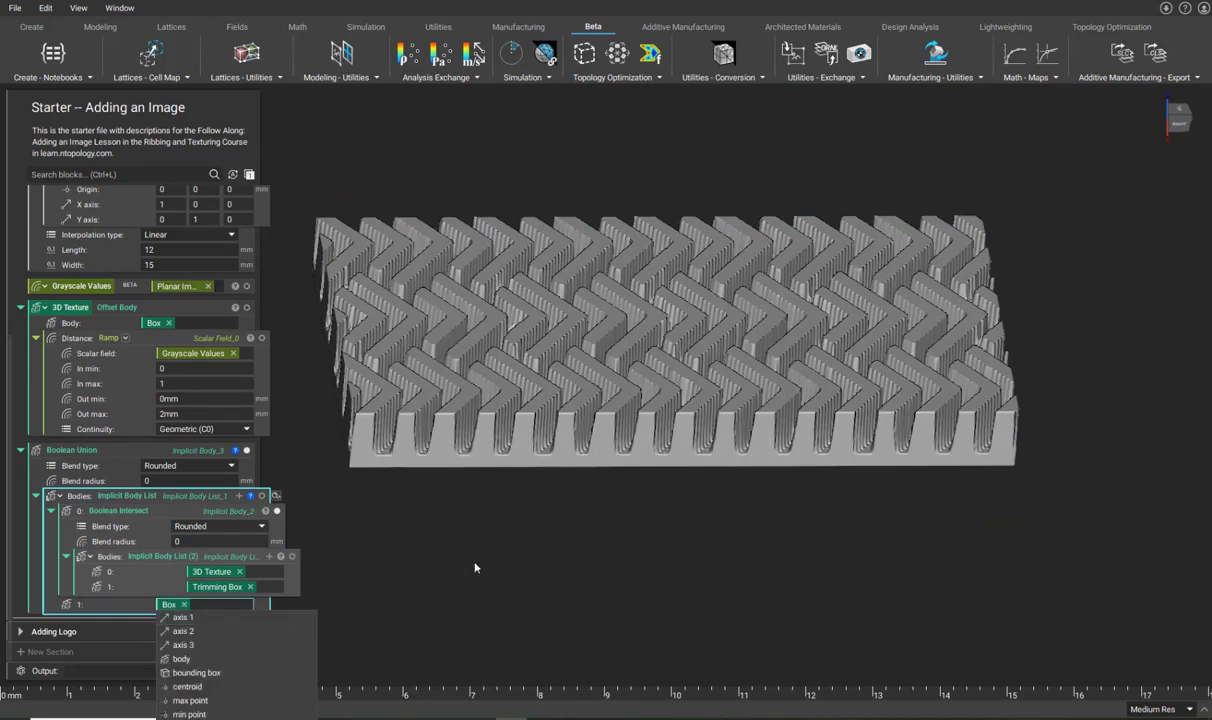
key("Return")
Step: Undo the Boolean Union so that Boolean Intersect stands as its own block again
key("ctrl+z")
key("ctrl+z")
key("ctrl+z")
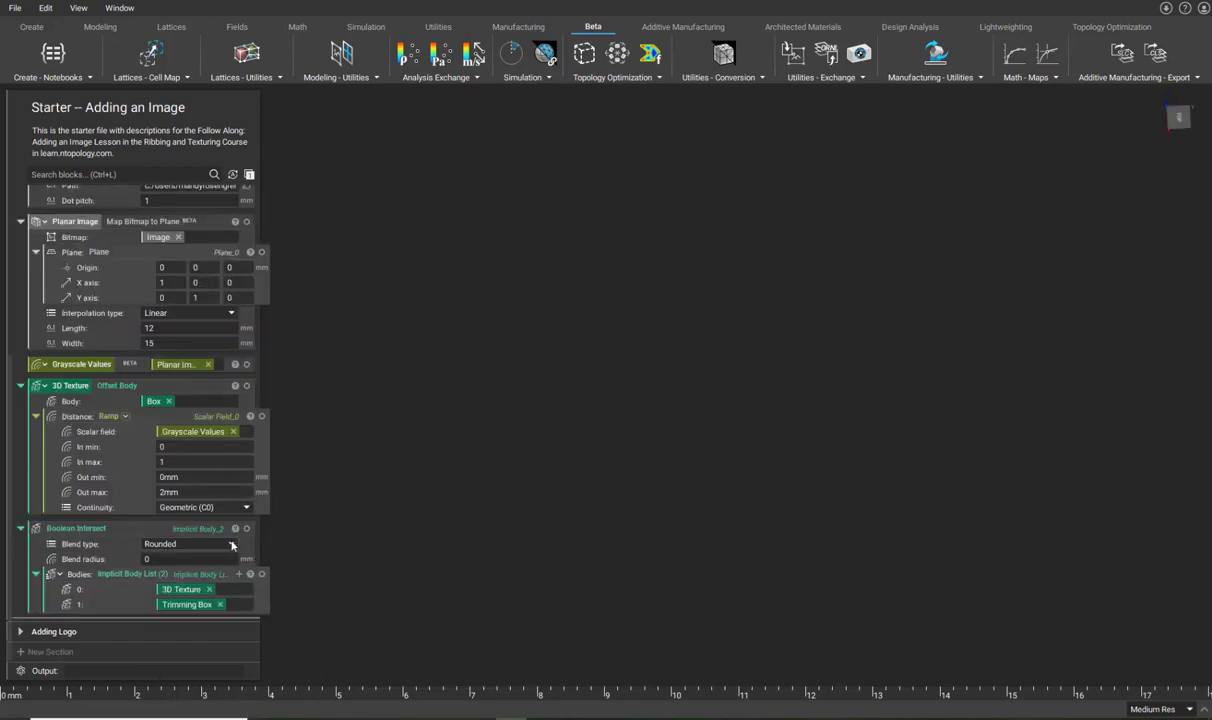
Step: Set the Boolean Intersect's blend type to Chamfered with a 1 mm blend radius, and inspect the chamfered ridges
right_click_drag(680, 387, 475, 352)
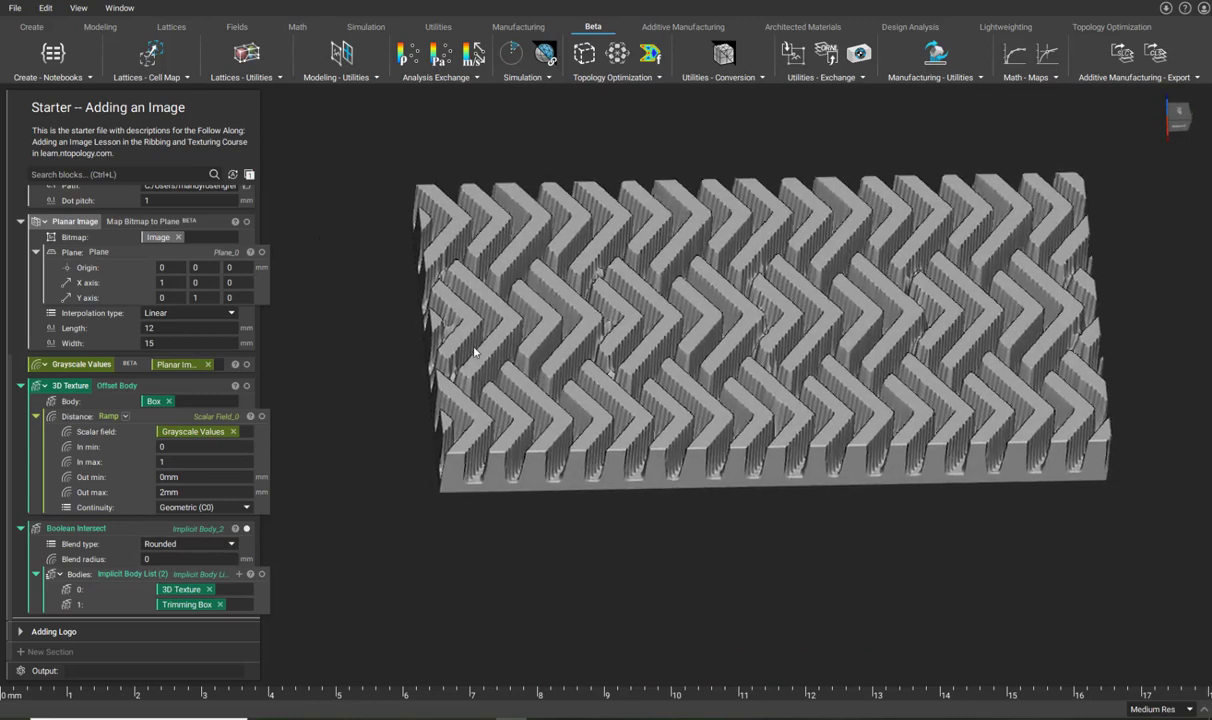
left_click(155, 546)
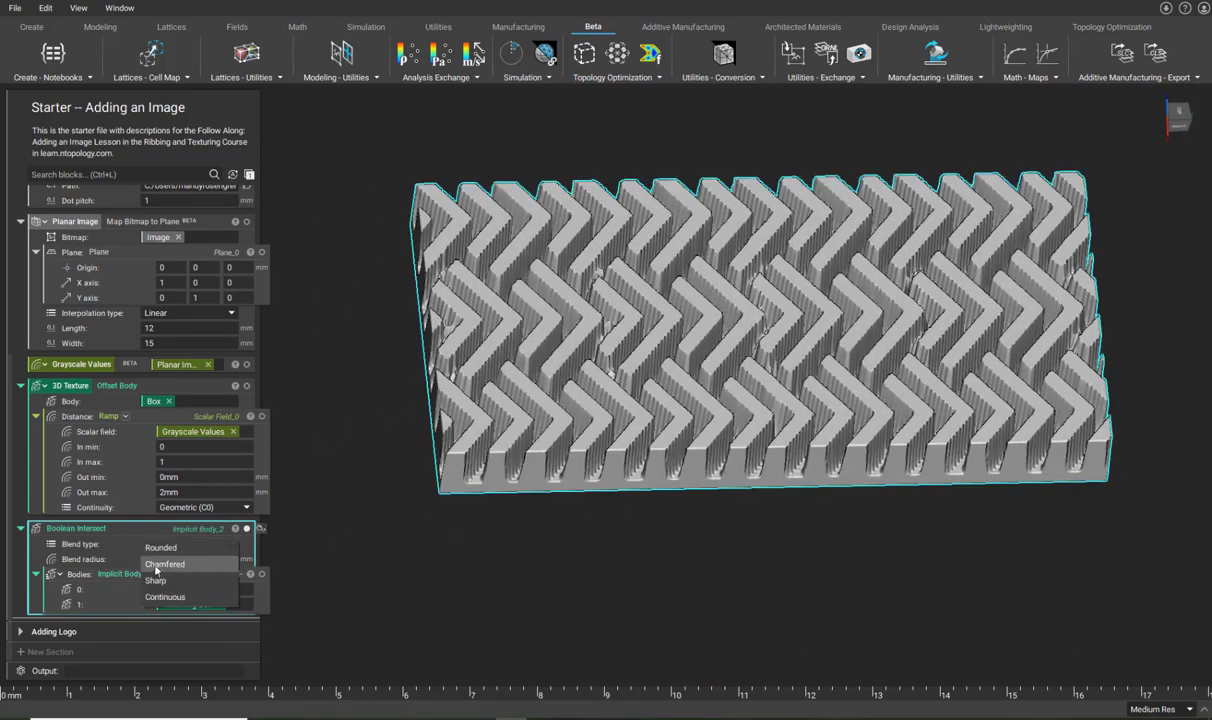
left_click(155, 565)
left_click(166, 563)
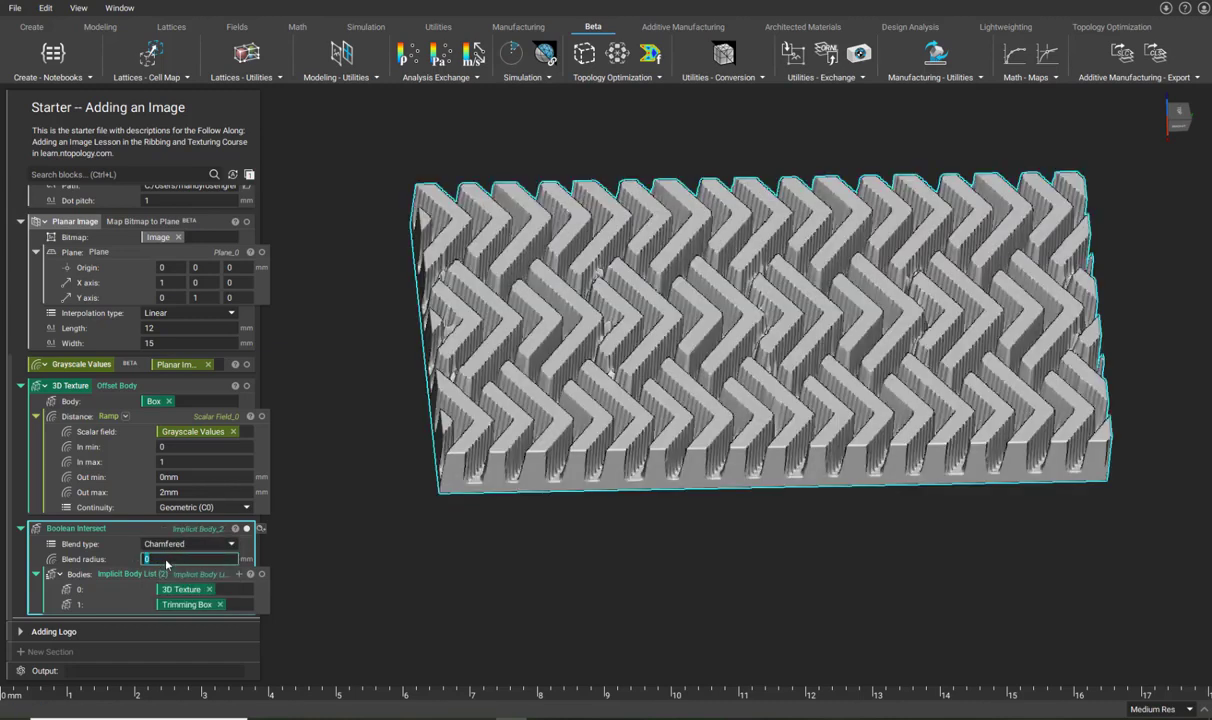
type("1")
key("Return")
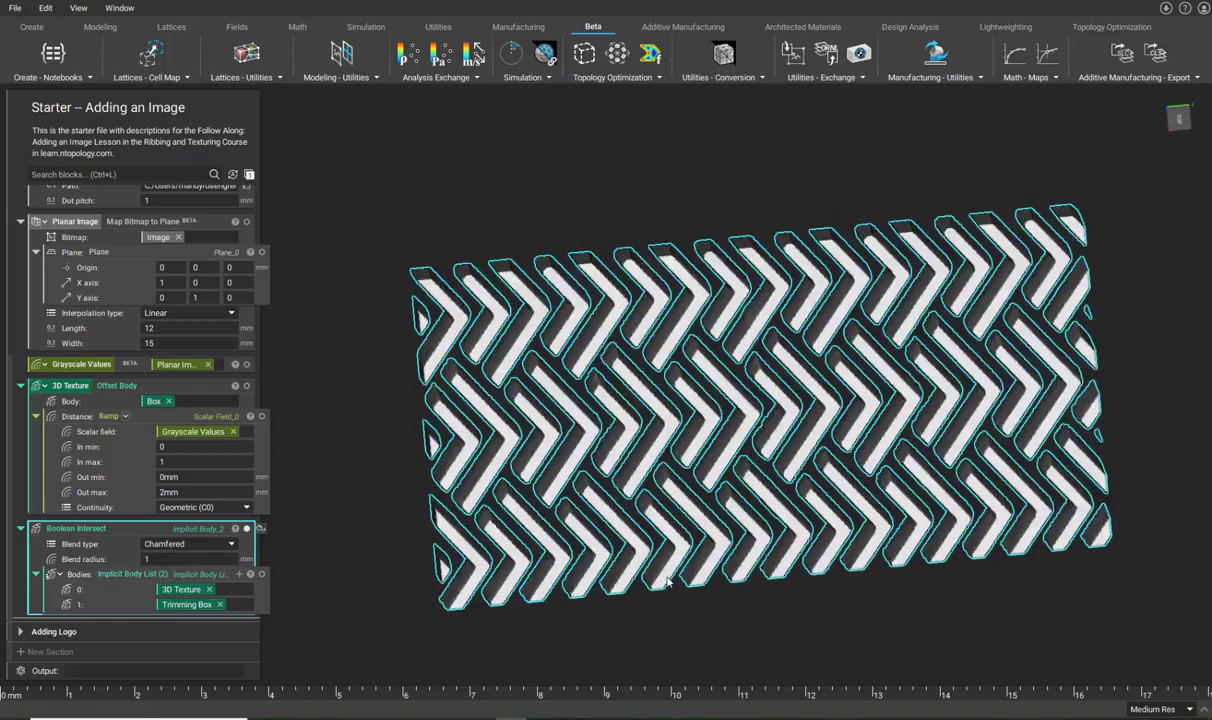
scroll(668, 582, "up", 5)
right_click_drag(657, 500, 617, 378)
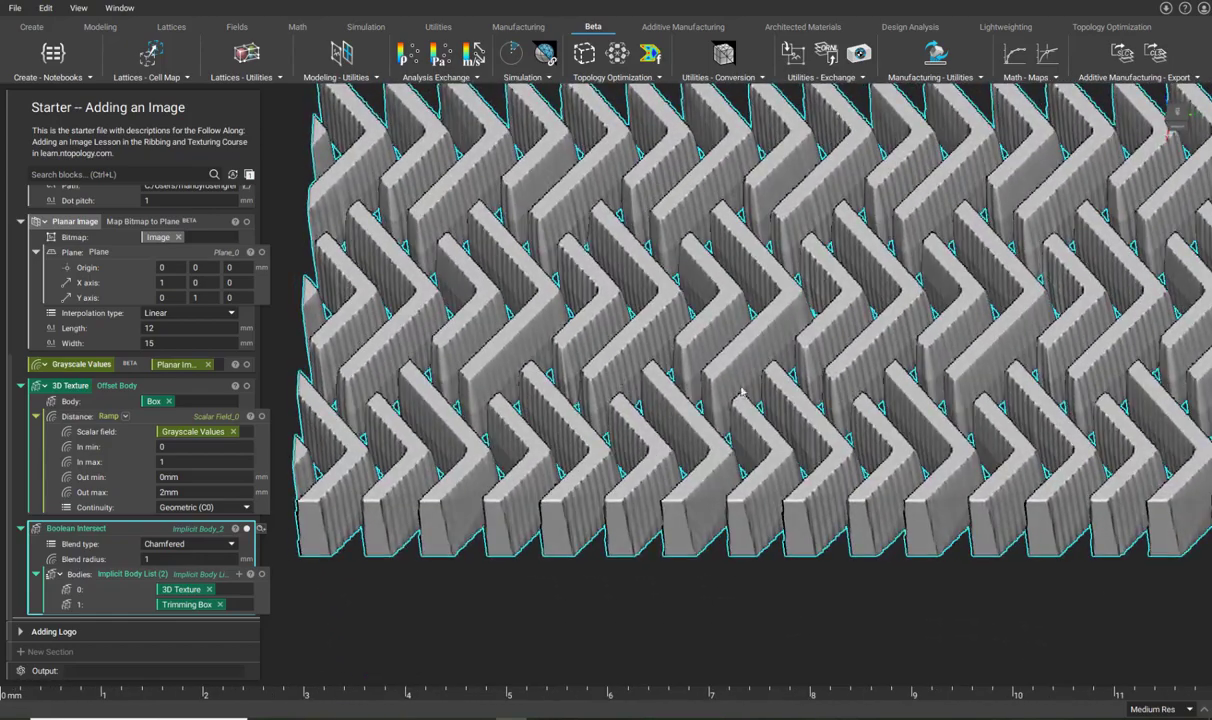
right_click_drag(955, 373, 860, 380)
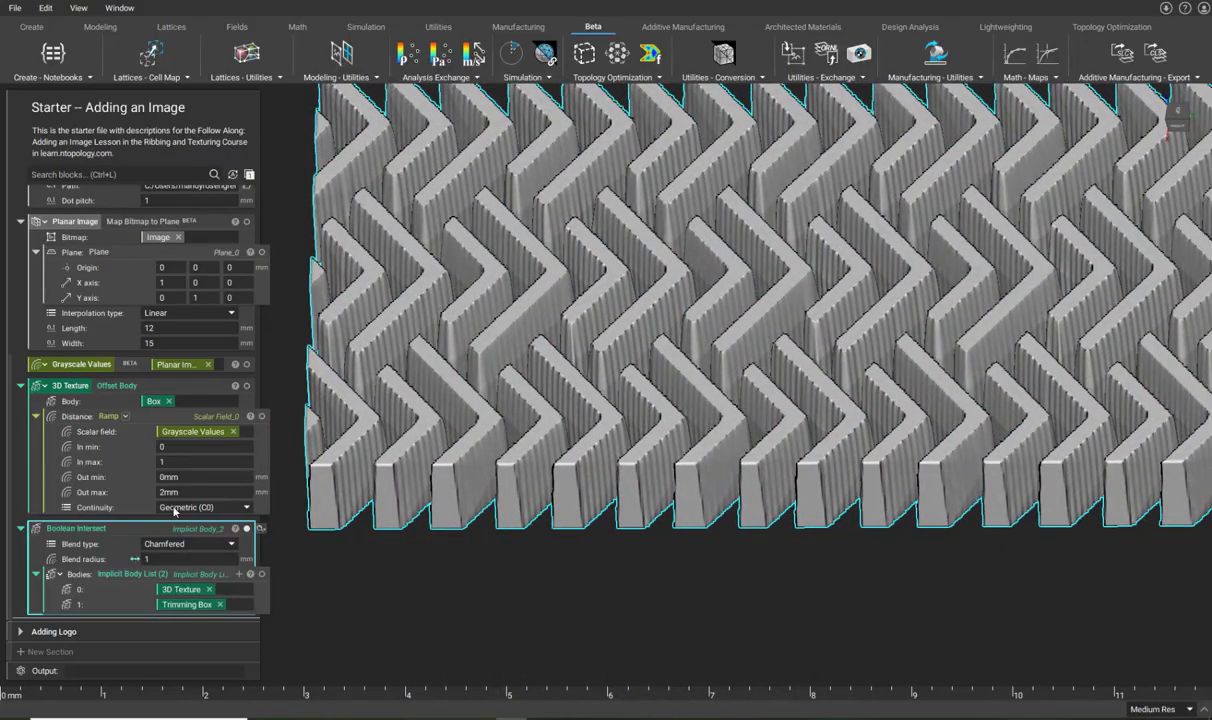
right_click_drag(666, 294, 613, 404)
scroll(736, 317, "down", 5)
Step: Add a Boolean Union block that combines the Boolean Intersect with Box
left_click(76, 174)
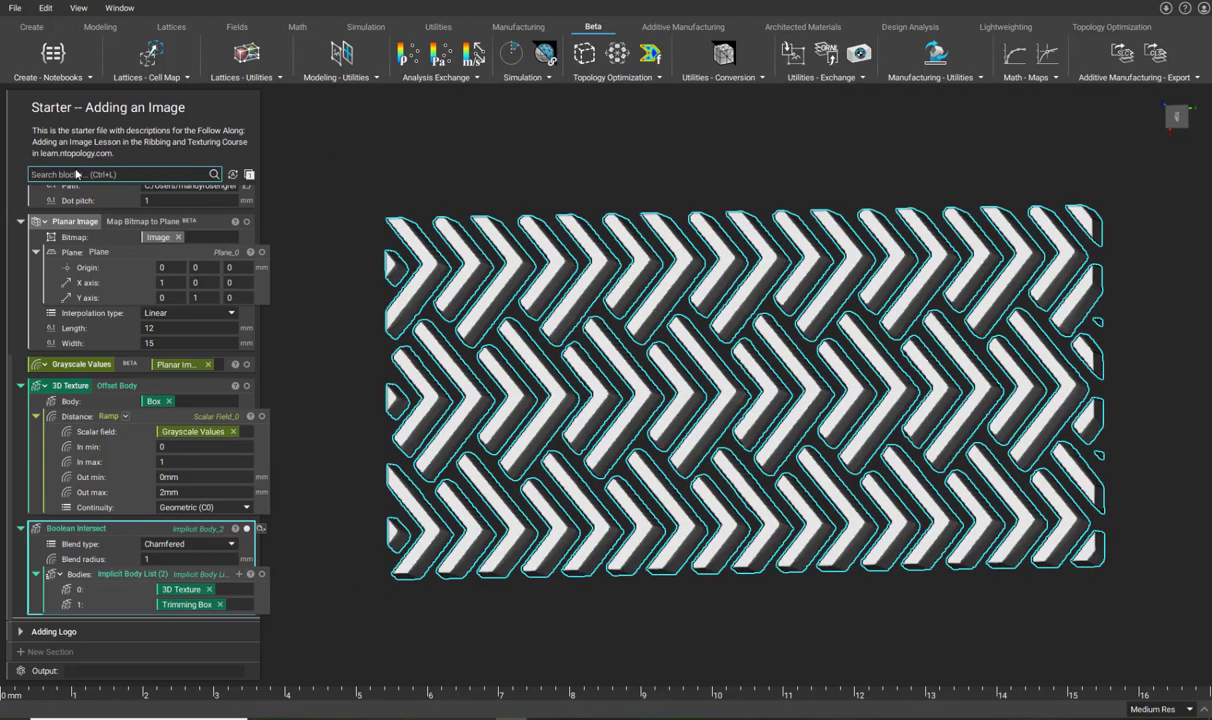
type("boo")
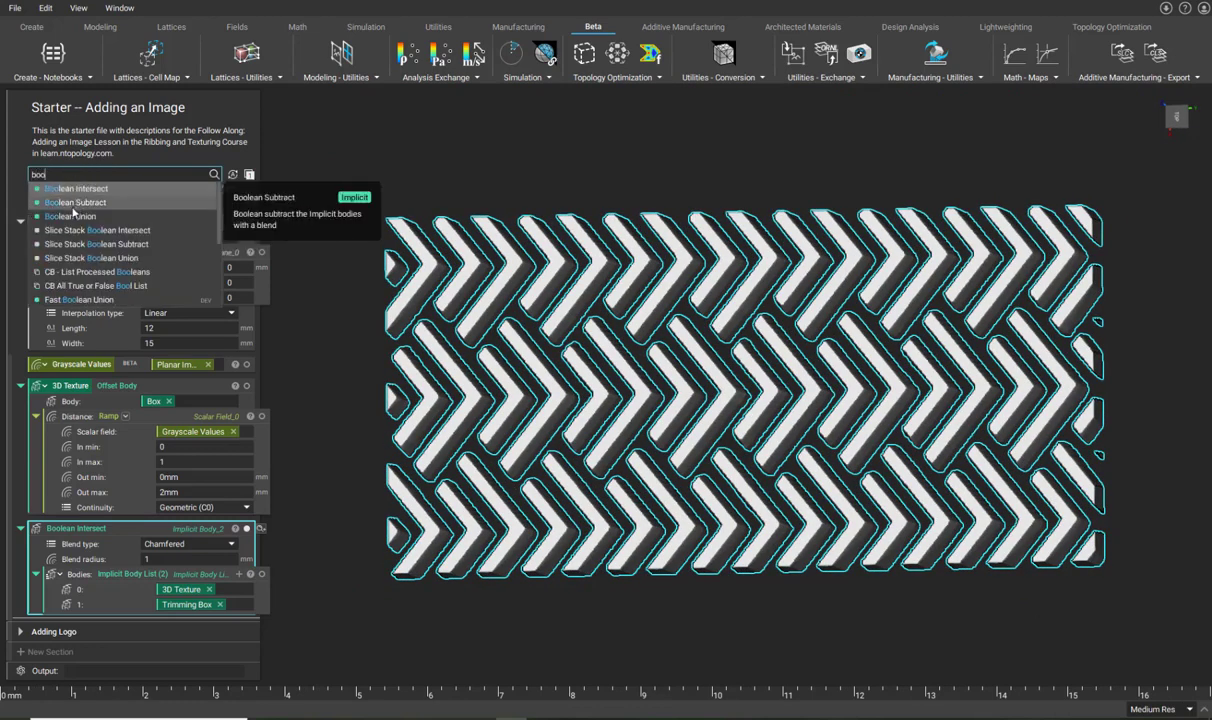
left_click(70, 217)
left_click_drag(85, 446, 80, 605)
scroll(57, 525, "up", 8)
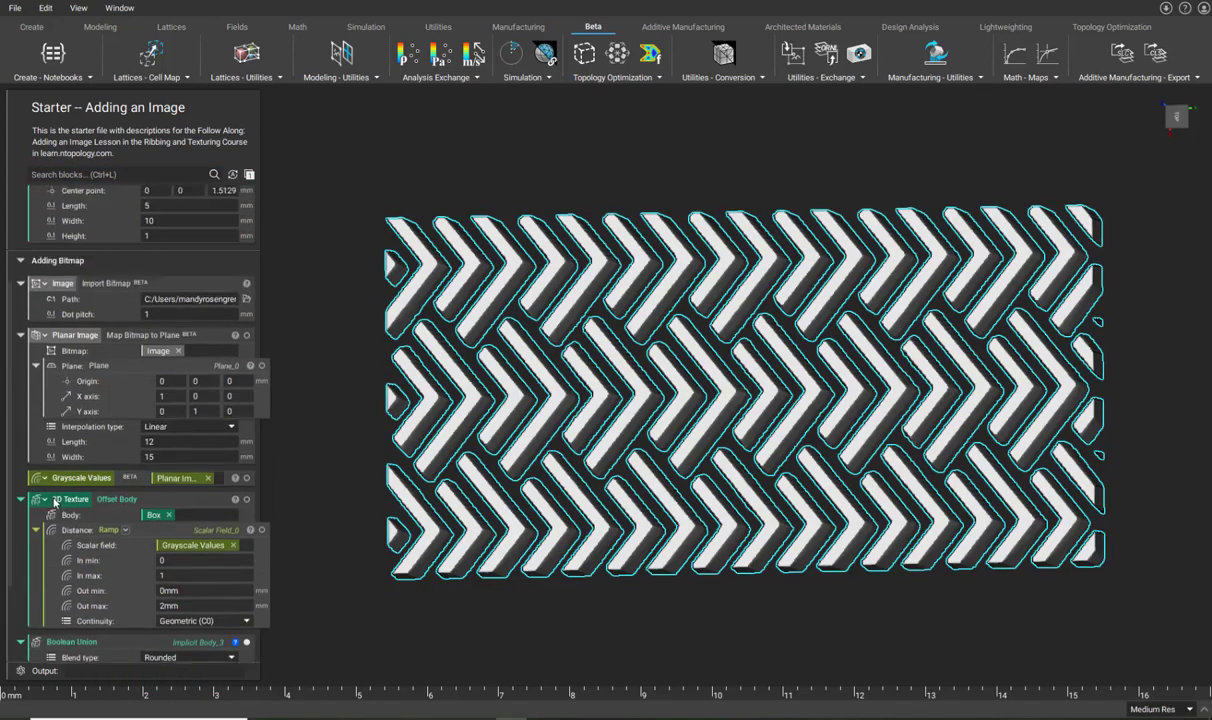
left_click_drag(58, 207, 143, 606)
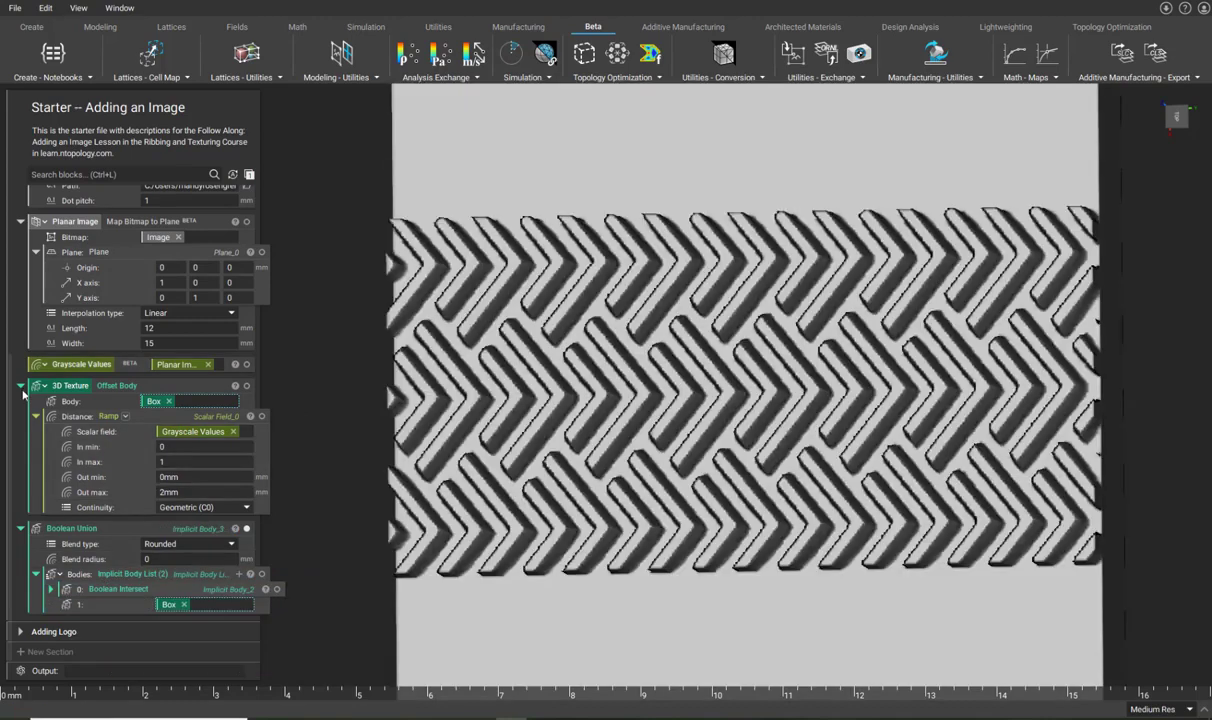
Step: Collapse the 3D Texture, Planar Image and Image blocks in the notebook
left_click(21, 385)
left_click(22, 343)
left_click(21, 412)
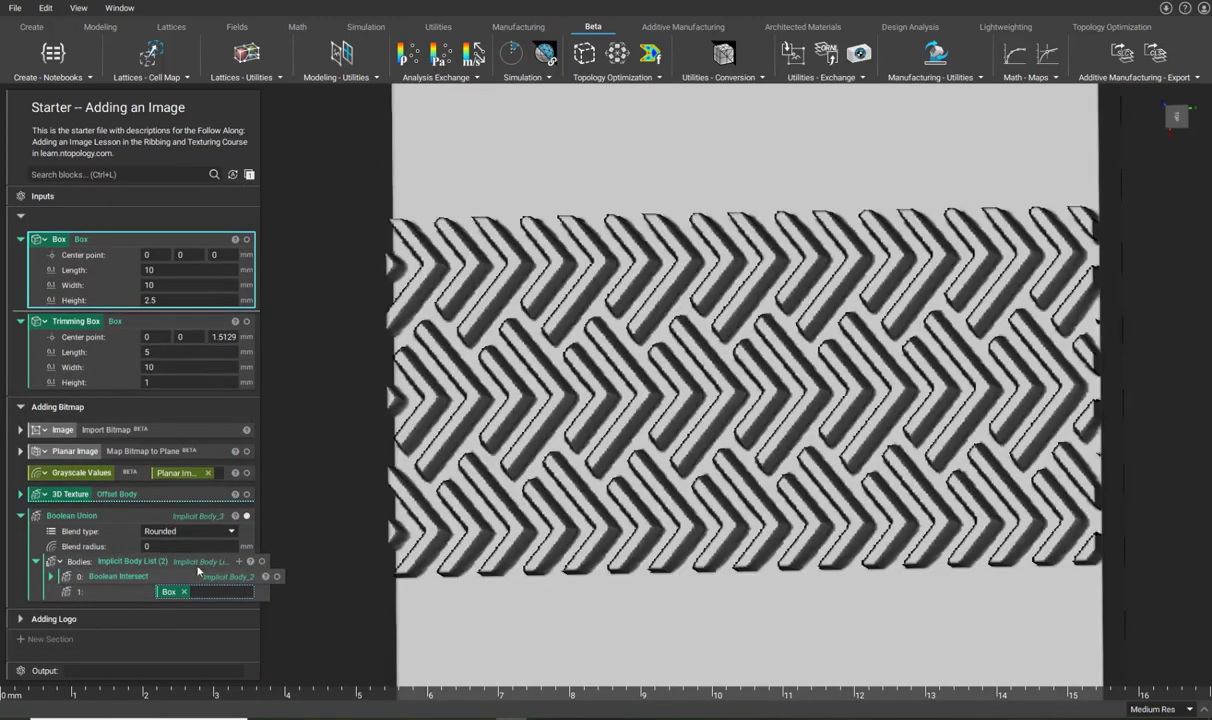
Step: Rename the Boolean Union block as Trimmed Texture and inspect the combined body
left_click(156, 515)
right_click_drag(414, 497, 285, 400)
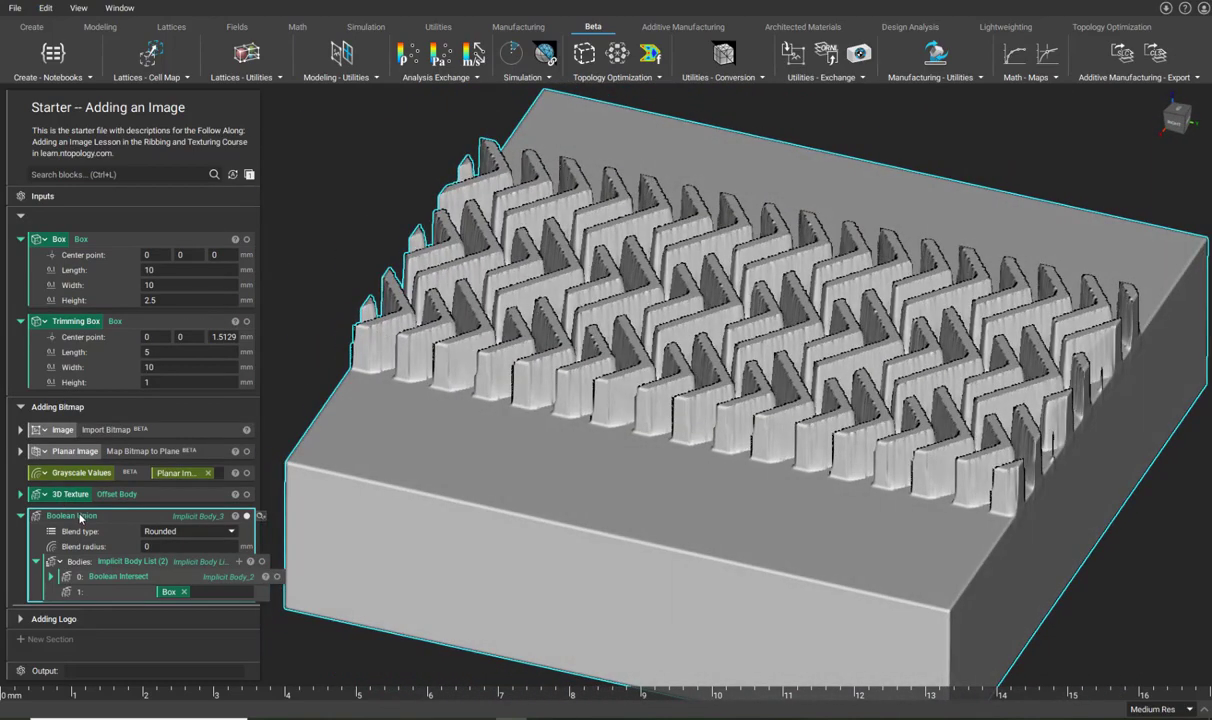
right_click(80, 517)
left_click(115, 510)
type("Trimmed")
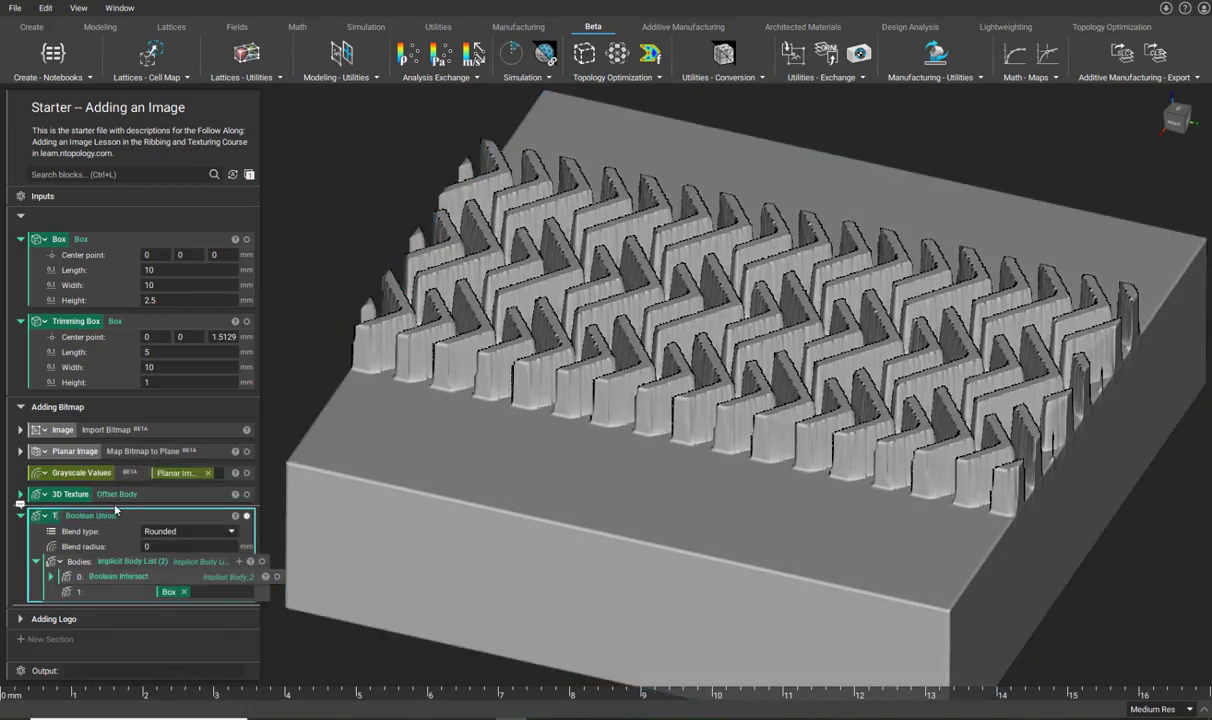
type(" Texture")
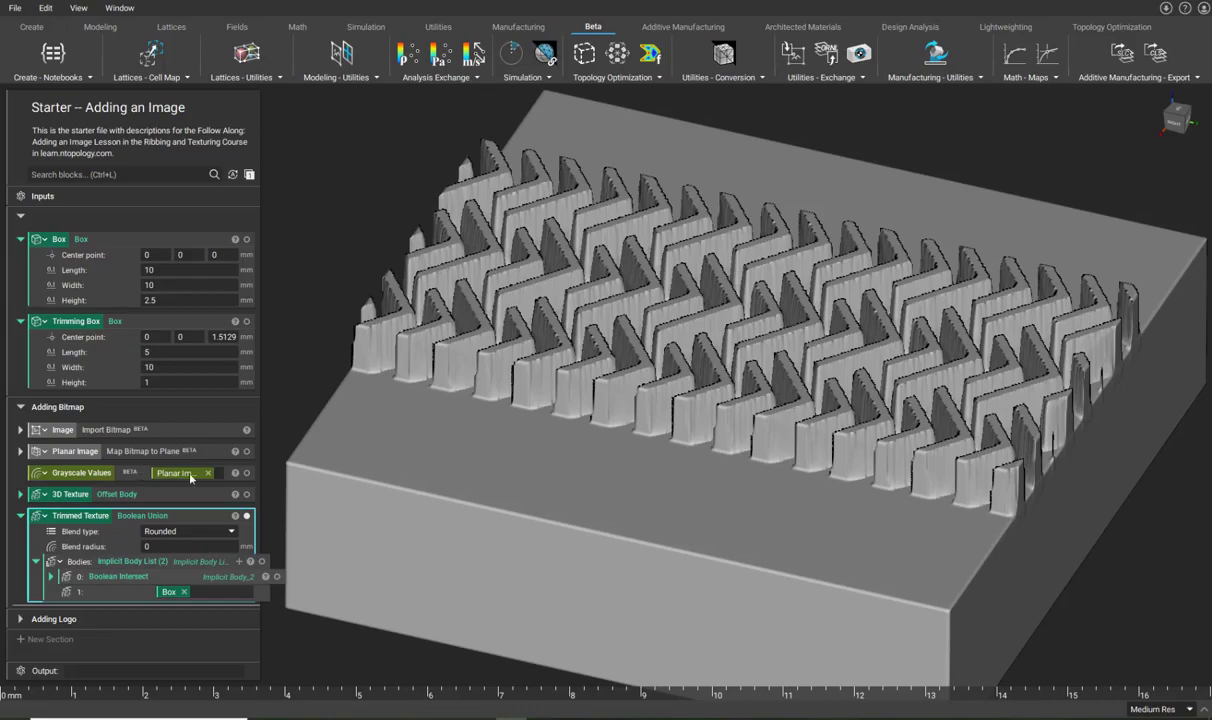
key("t")
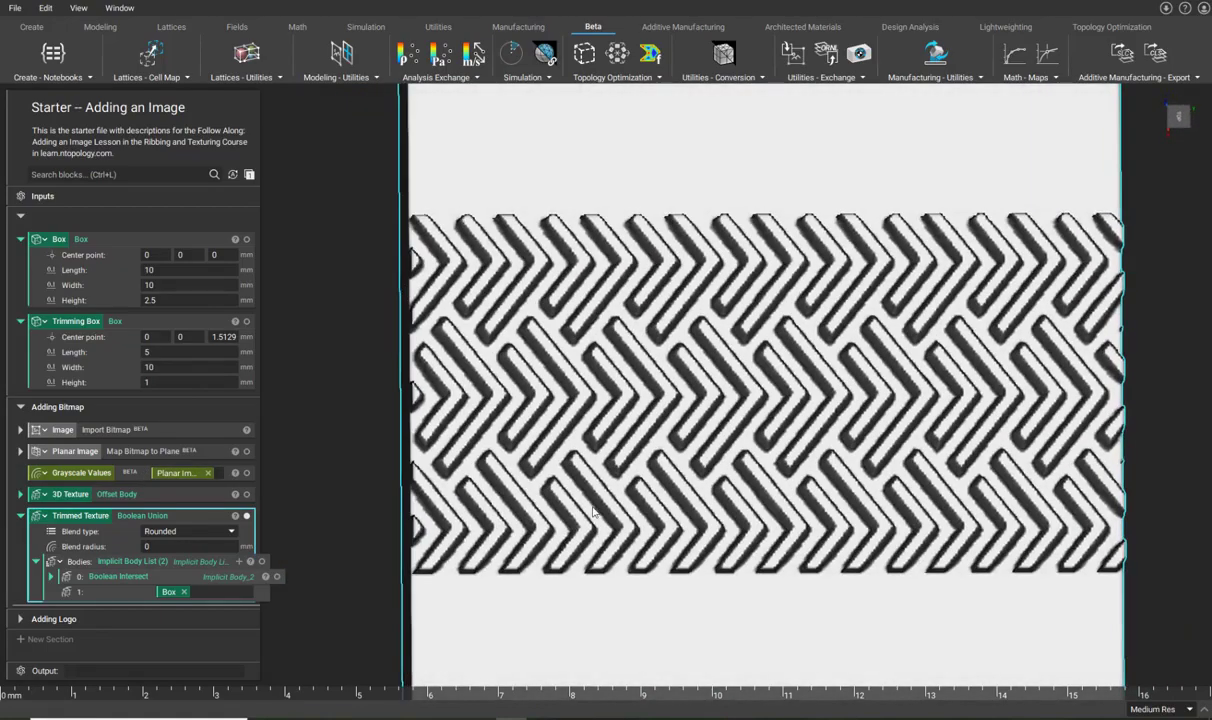
right_click_drag(593, 512, 459, 406)
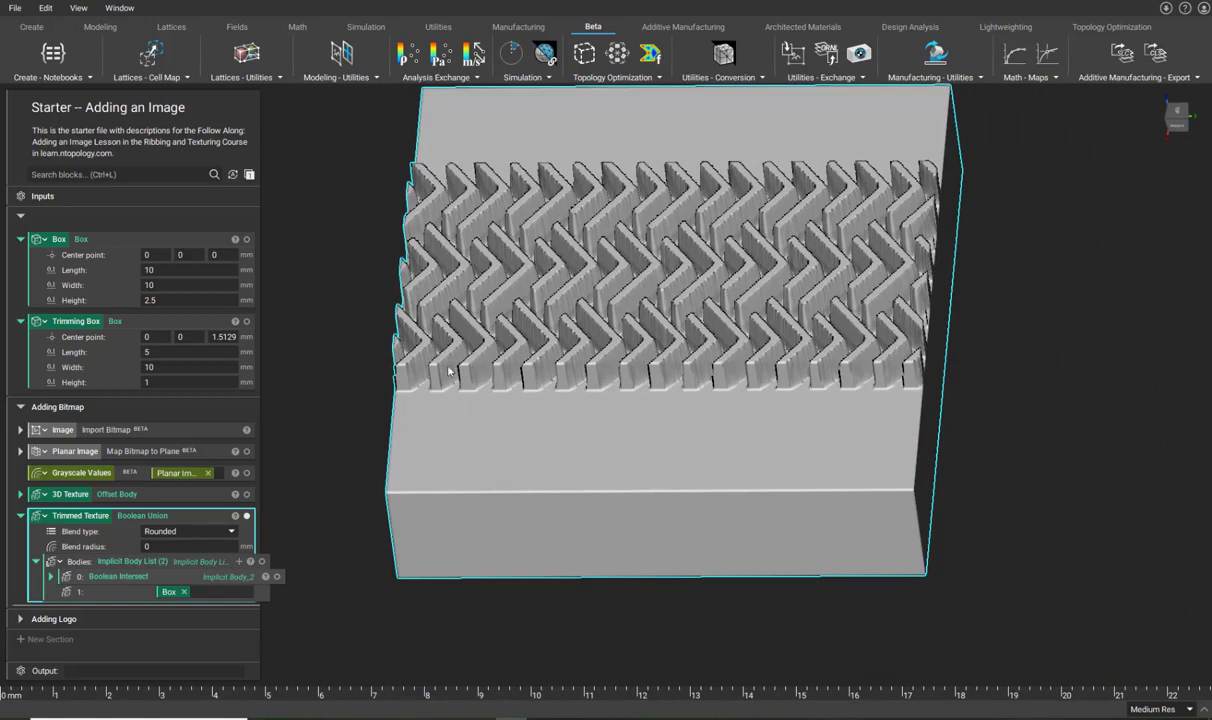
Step: Check the notebook's list of imported blocks, and view the textured box from other angles
left_click(249, 175)
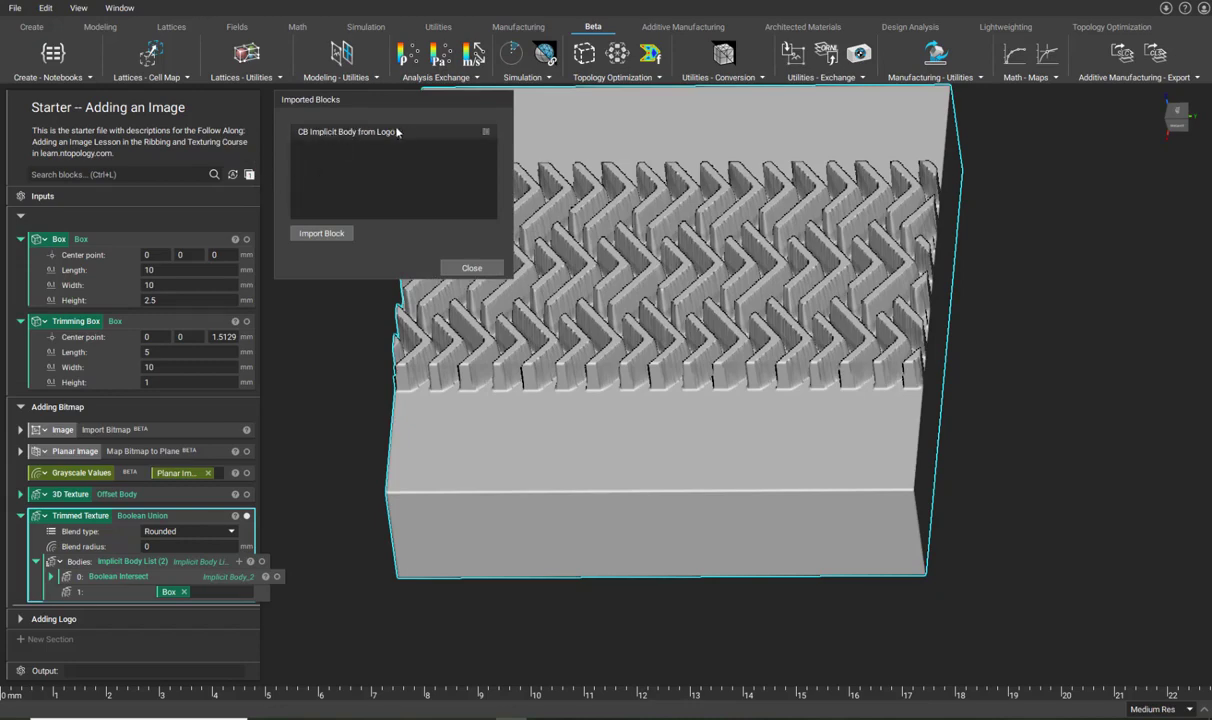
left_click(471, 268)
right_click_drag(490, 255, 517, 288)
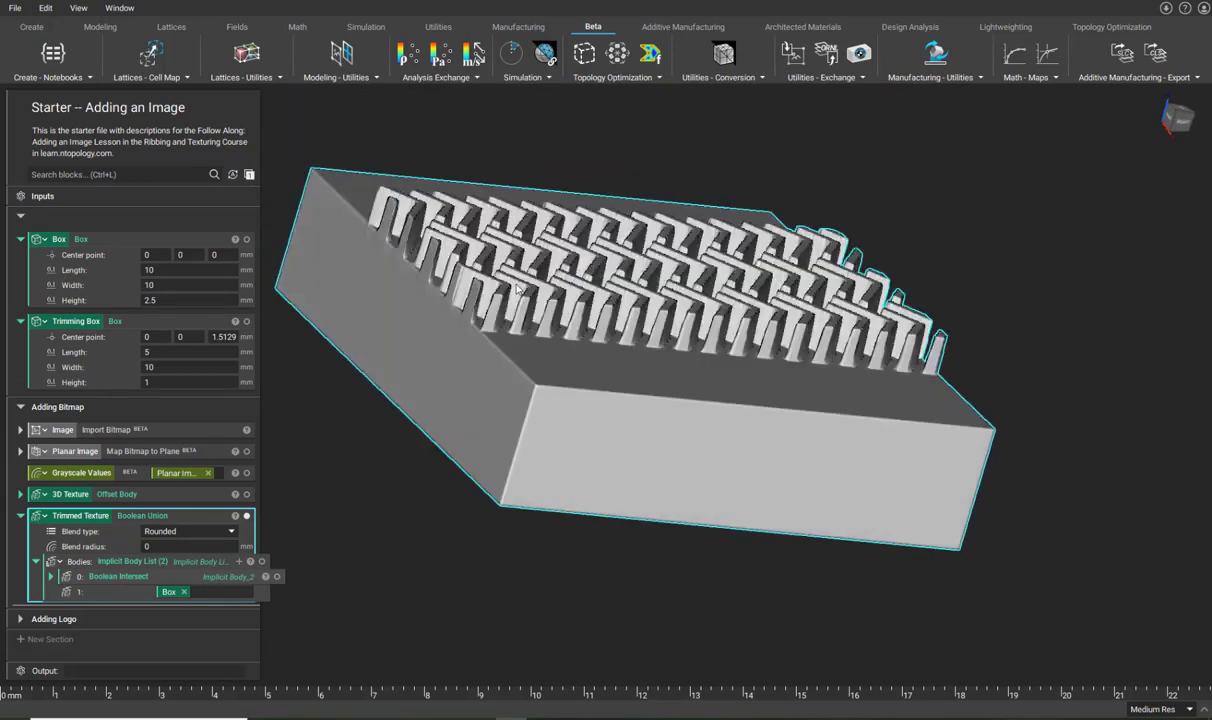
key("t")
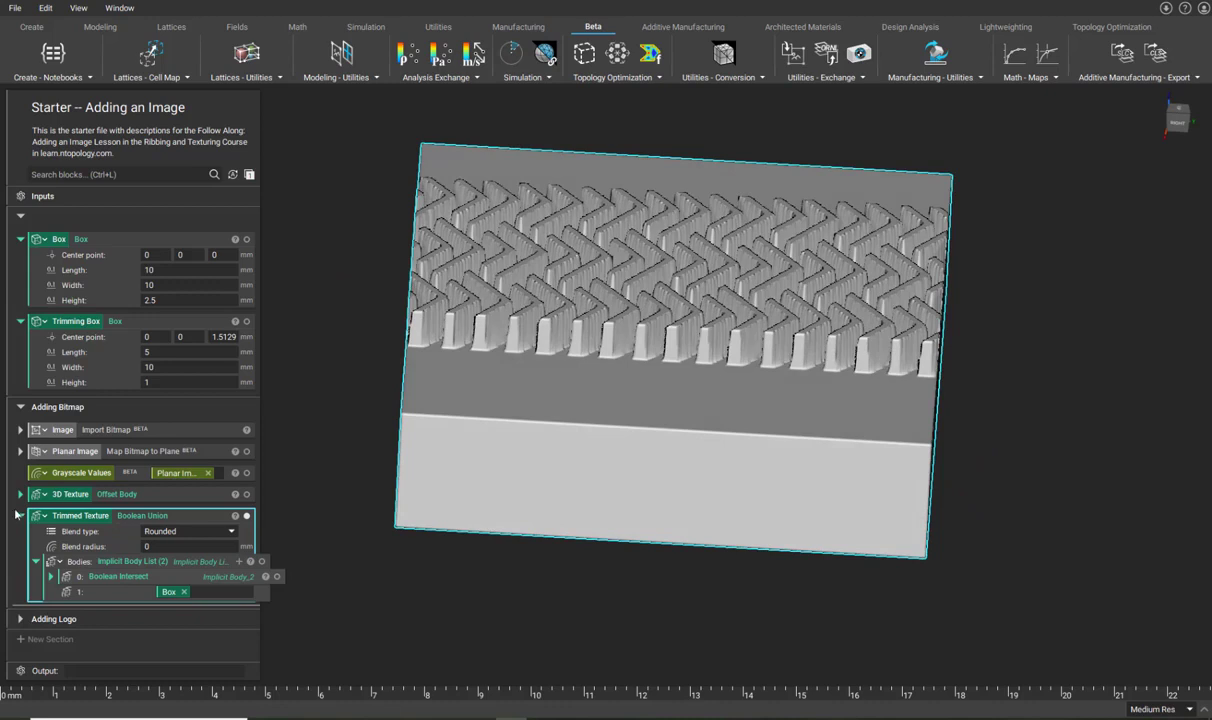
Step: Expand the Adding Logo section, and collapse Trimmed Texture, Trimming Box, Box and the unnamed section that holds the boxes
left_click(17, 515)
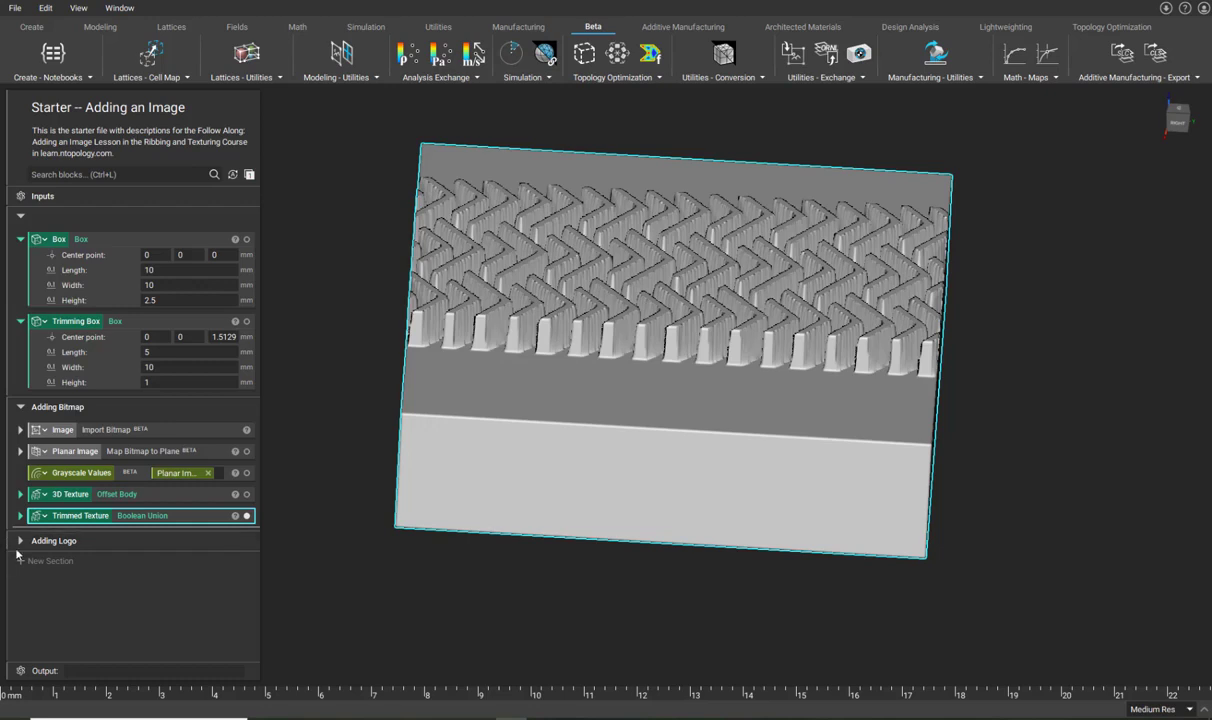
left_click(19, 540)
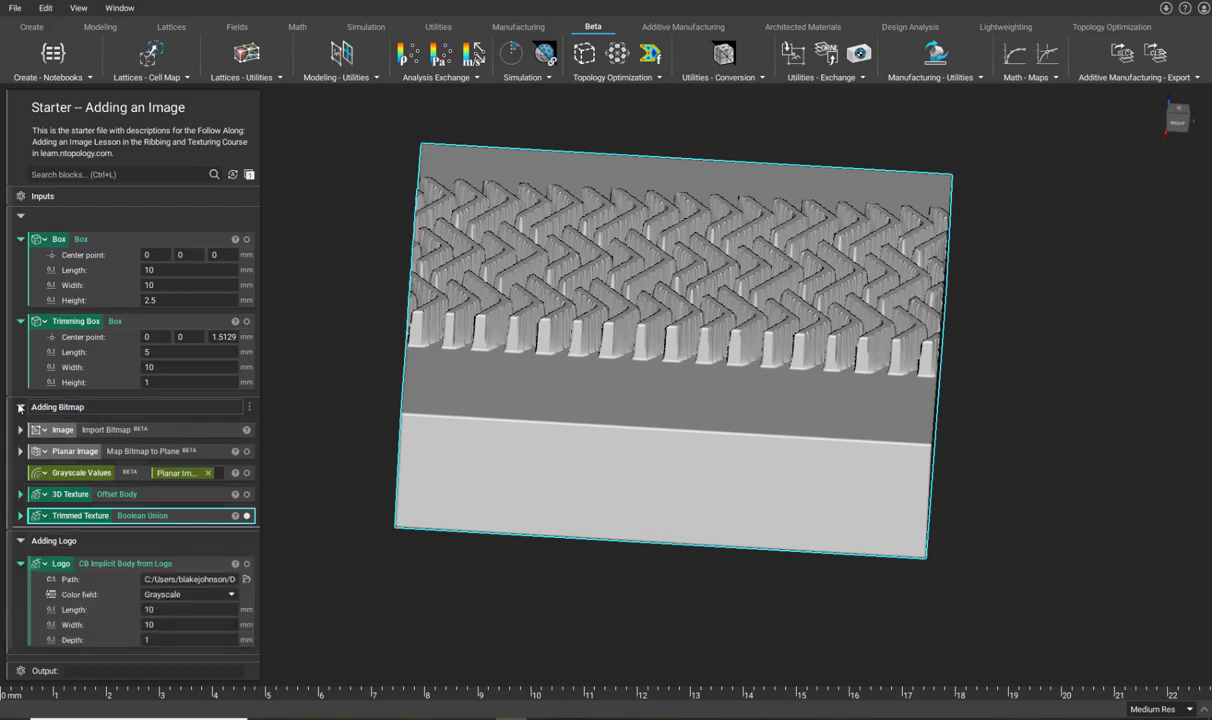
left_click(20, 321)
left_click(20, 239)
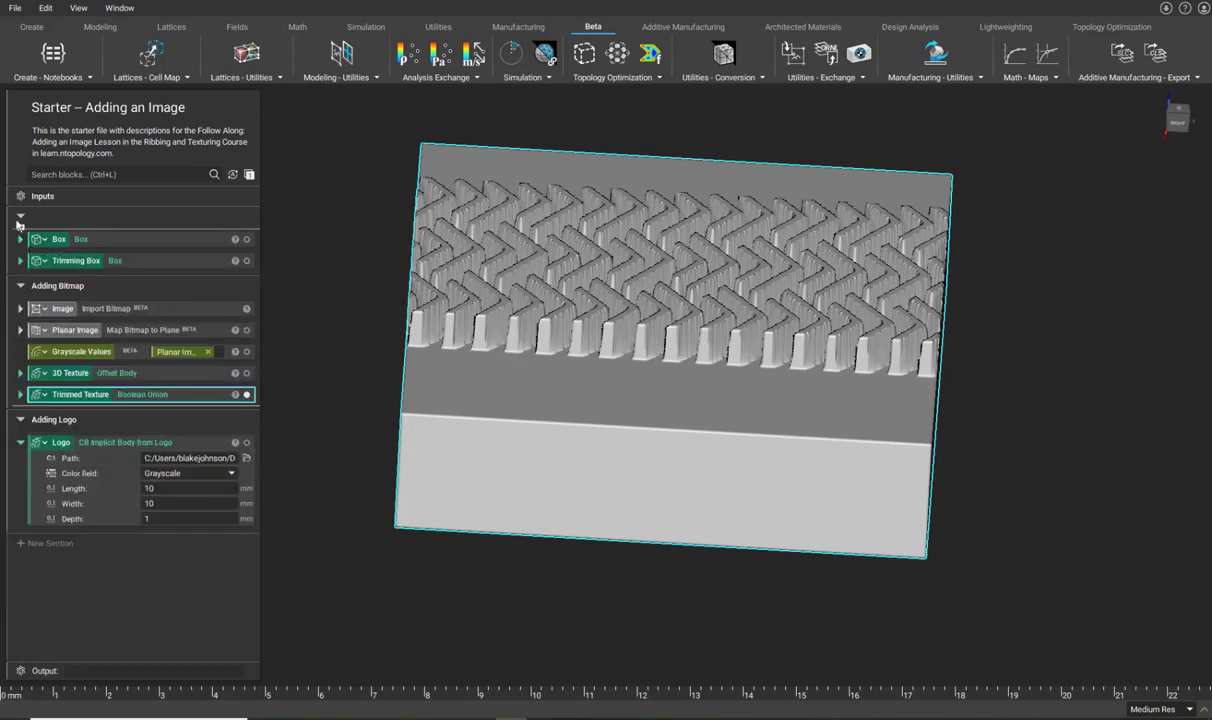
left_click(20, 216)
Step: Display the Logo body on its own, inspect it from several angles and review its color field options
left_click(98, 423)
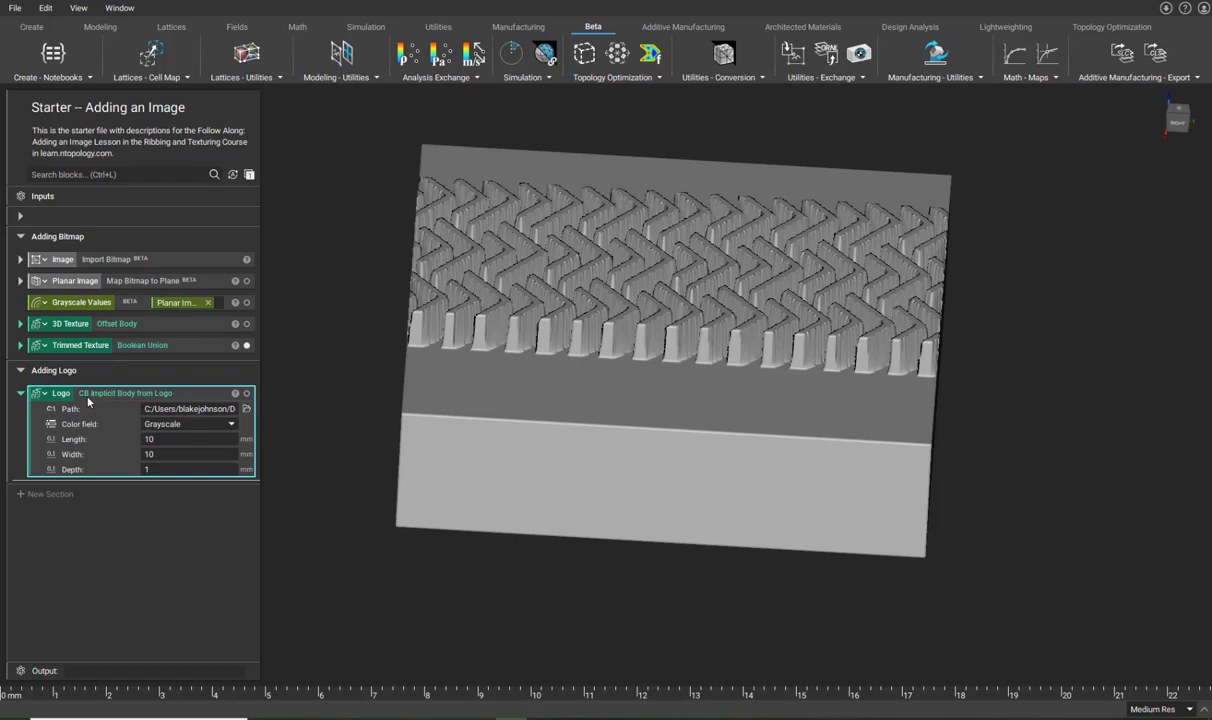
left_click(246, 393)
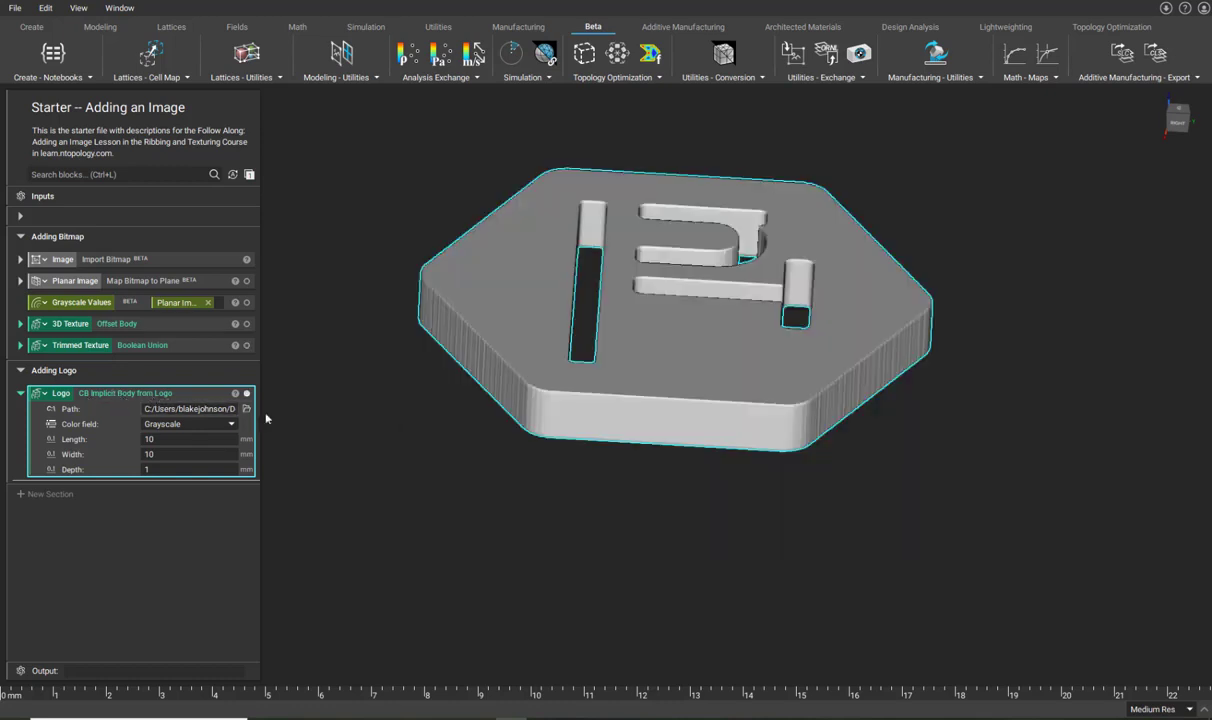
right_click_drag(532, 349, 892, 428)
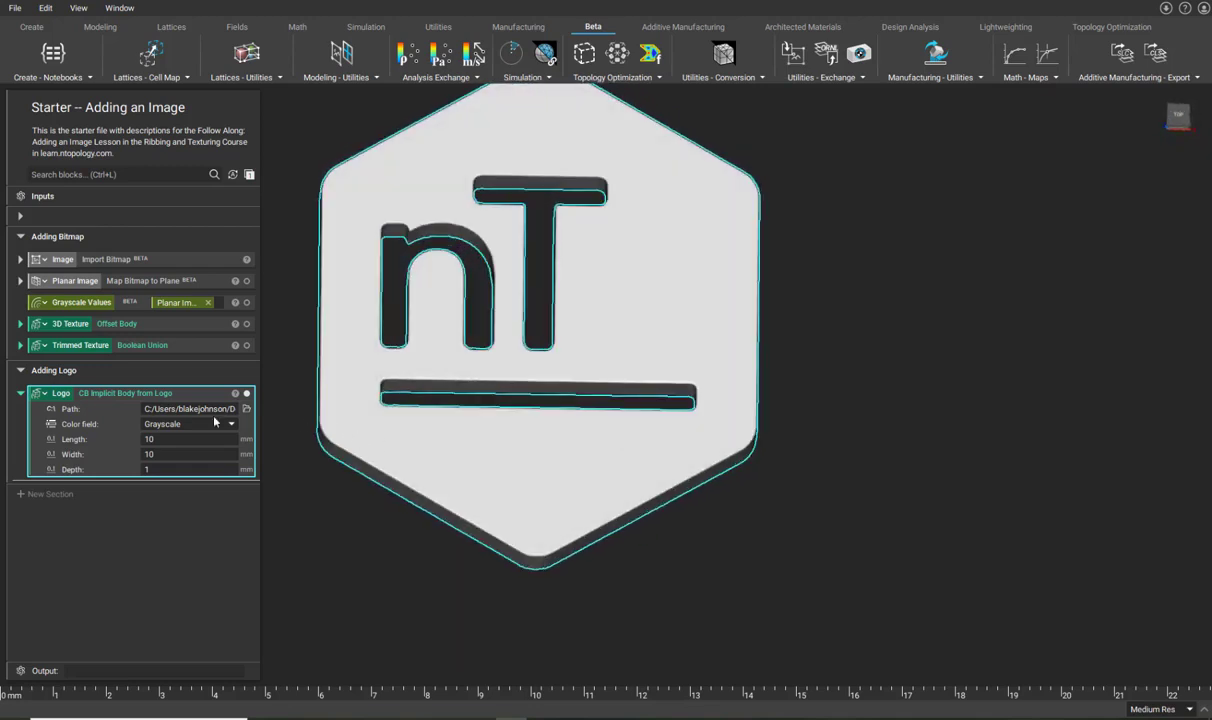
left_click(176, 430)
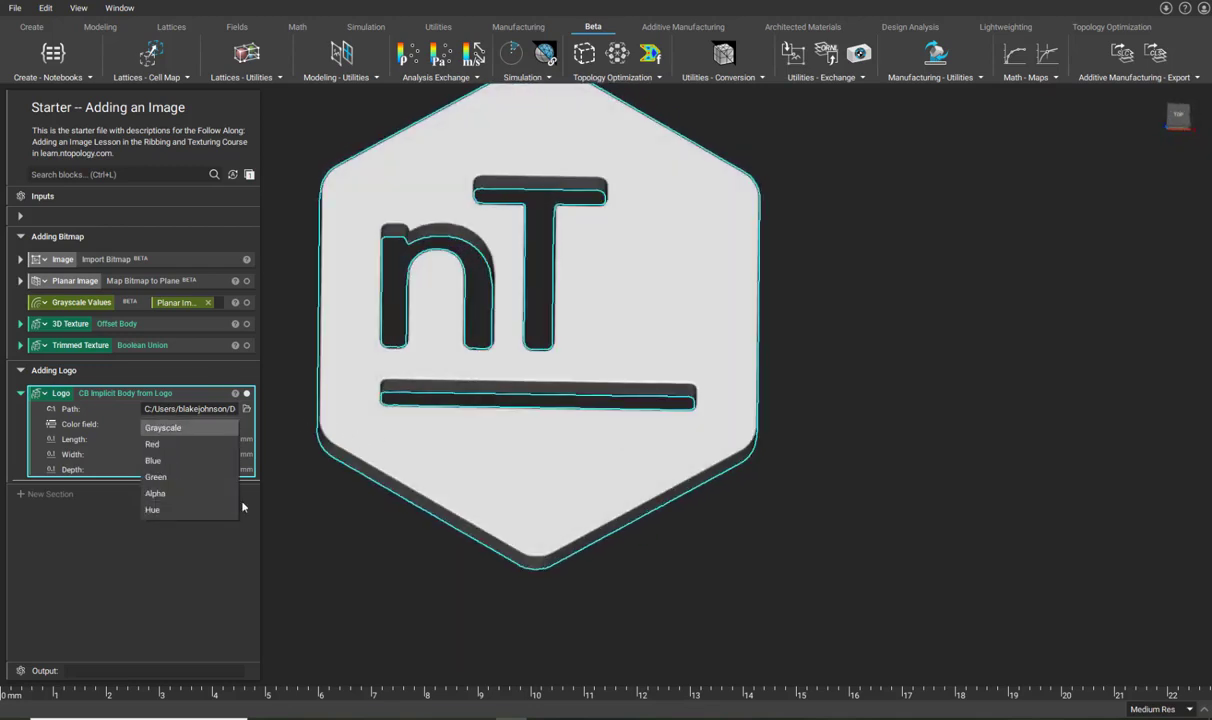
left_click(320, 567)
right_click_drag(566, 317, 411, 332)
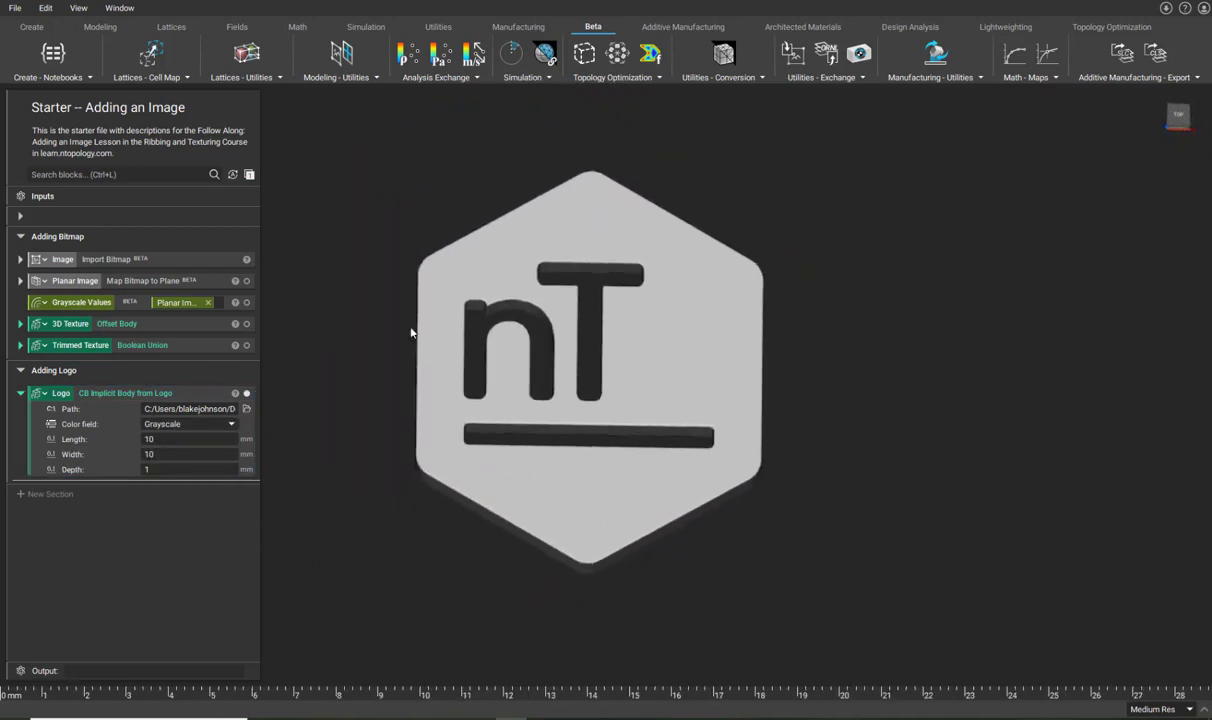
right_click_drag(698, 500, 636, 501)
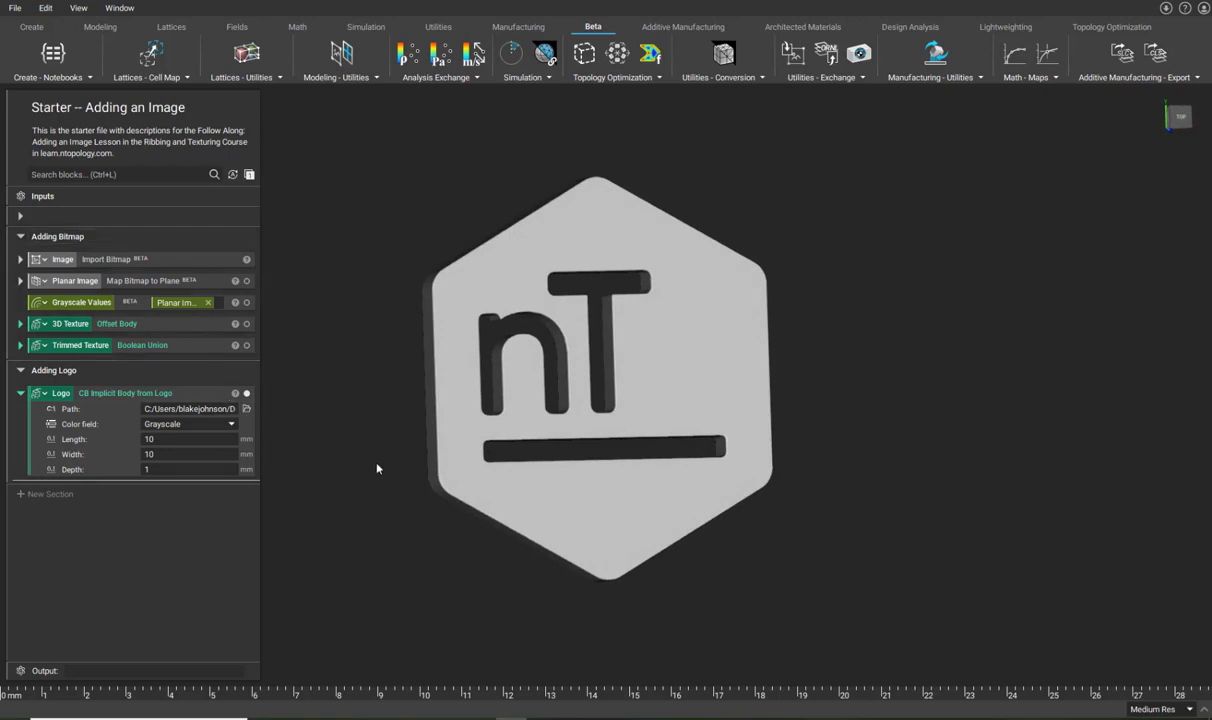
right_click_drag(462, 413, 408, 409)
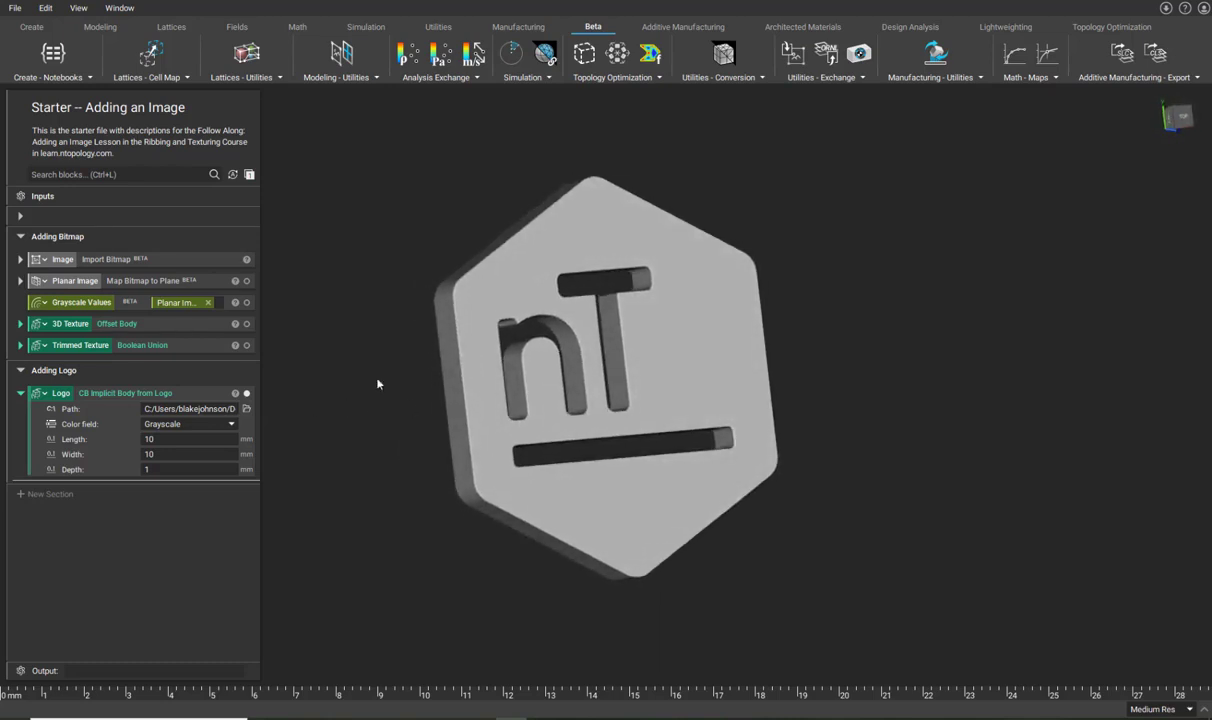
Step: Display Trimmed Texture together with Logo to compare their sizes
left_click(246, 345)
scroll(525, 420, "down", 3)
right_click_drag(525, 420, 401, 310)
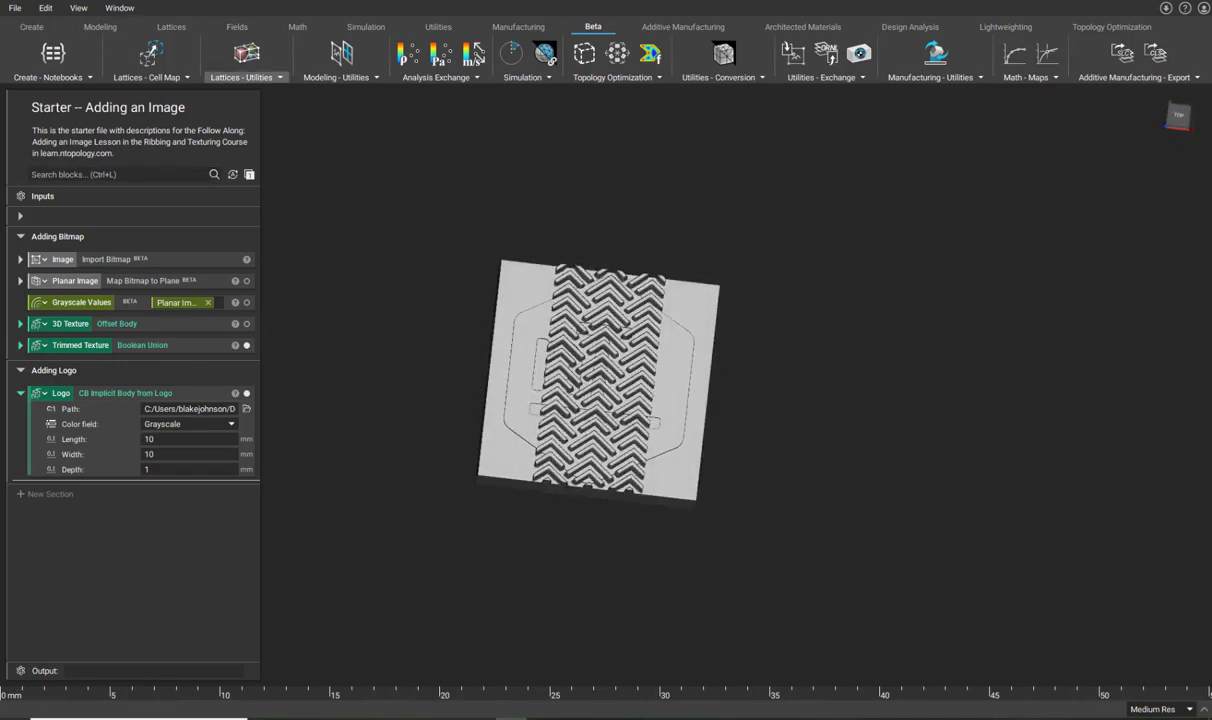
Step: Set the Logo block's length and width to 2 mm and its depth to .5 mm
left_click(165, 440)
type("2")
key("Return")
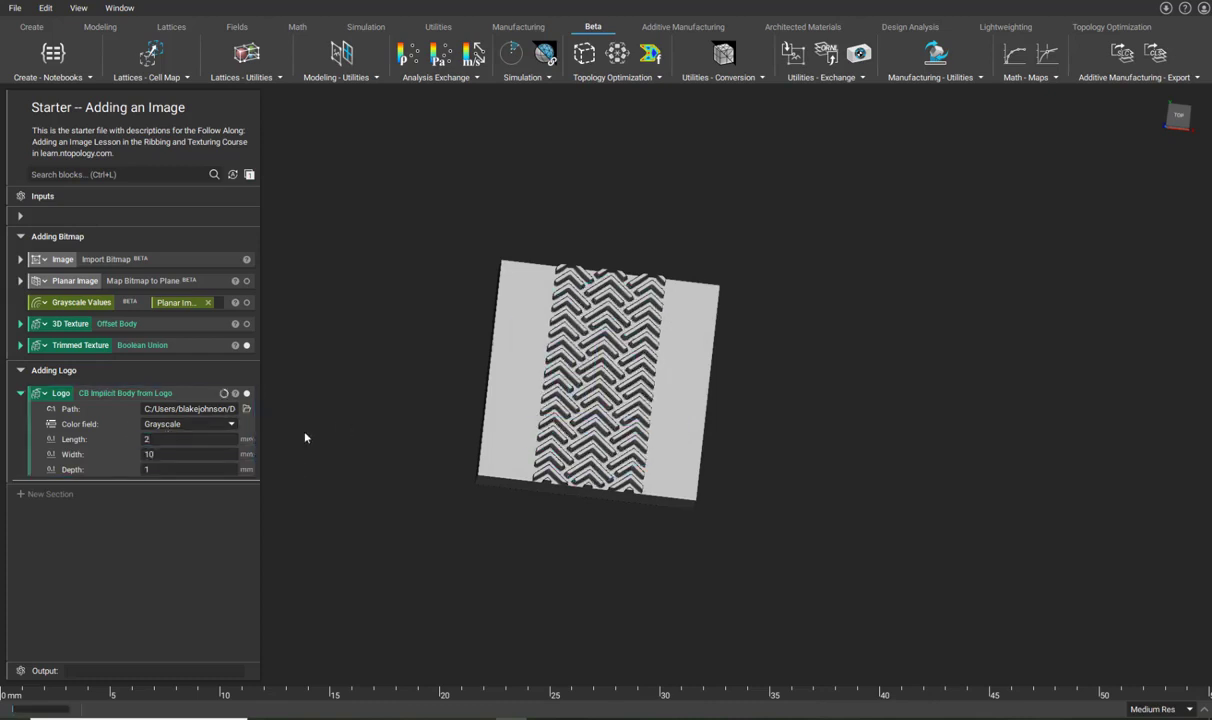
left_click(210, 454)
type("2")
key("Return")
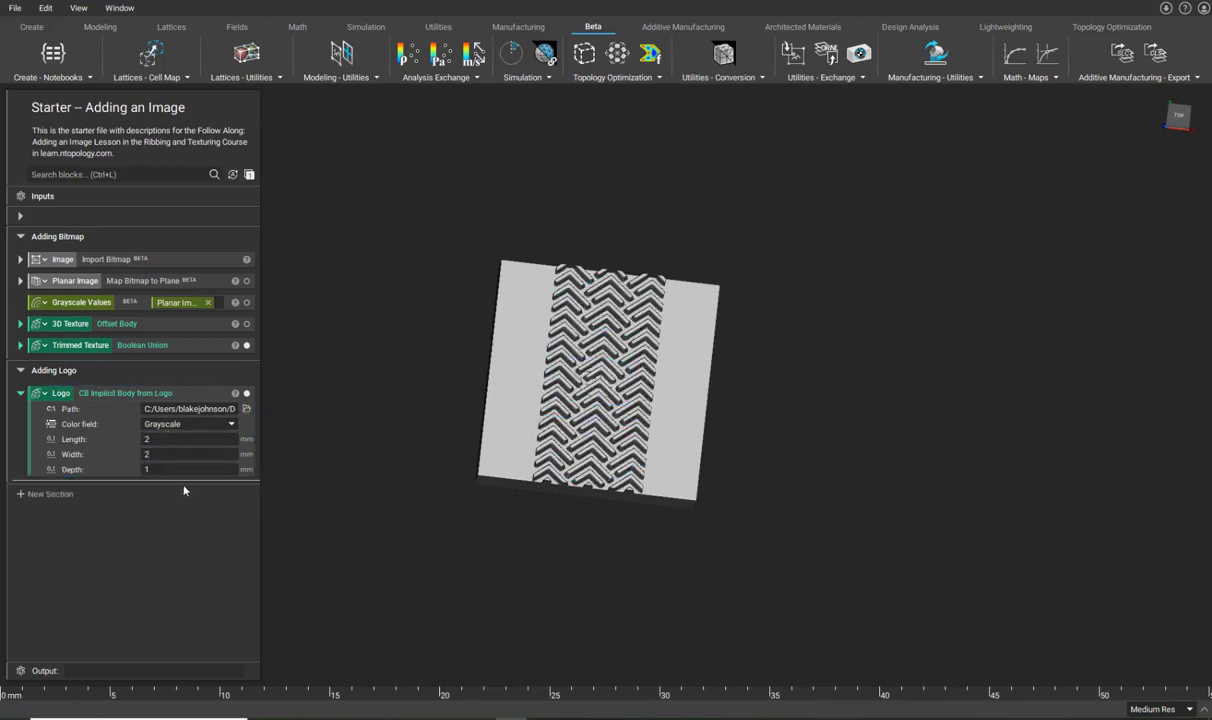
left_click(161, 471)
type("5")
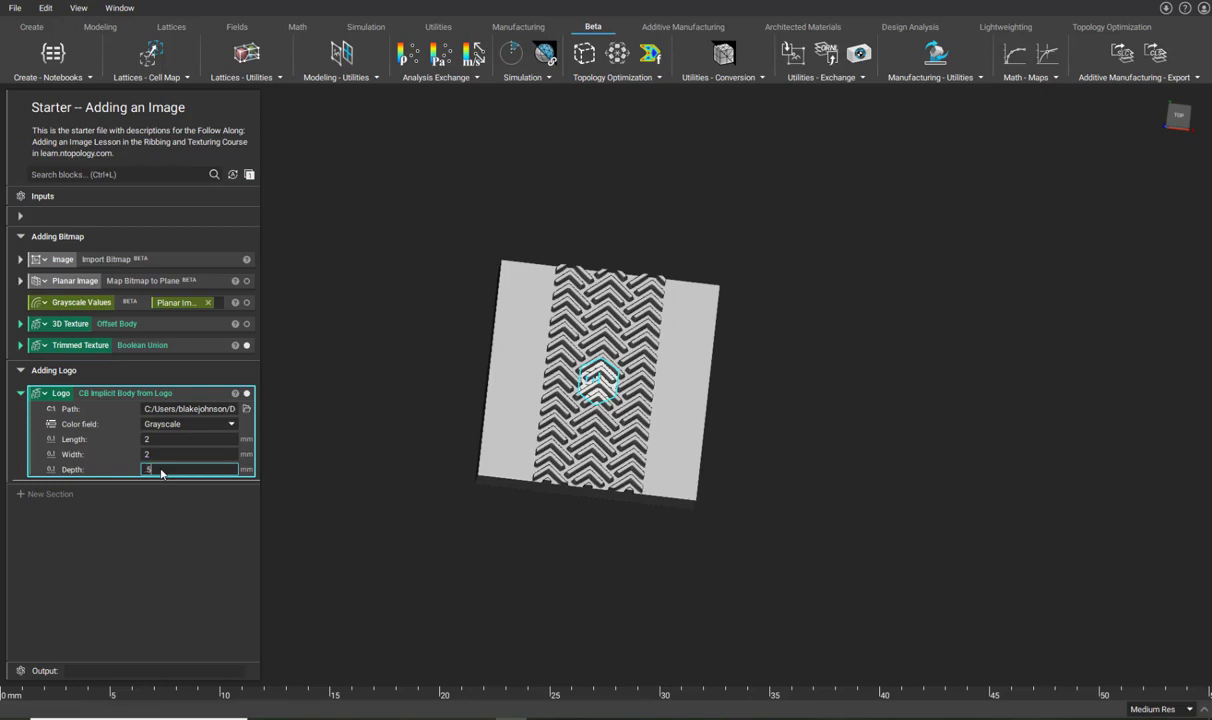
key("Return")
Step: Hide Trimmed Texture so that only the resized Logo body is displayed
right_click_drag(468, 376, 503, 12)
key("t")
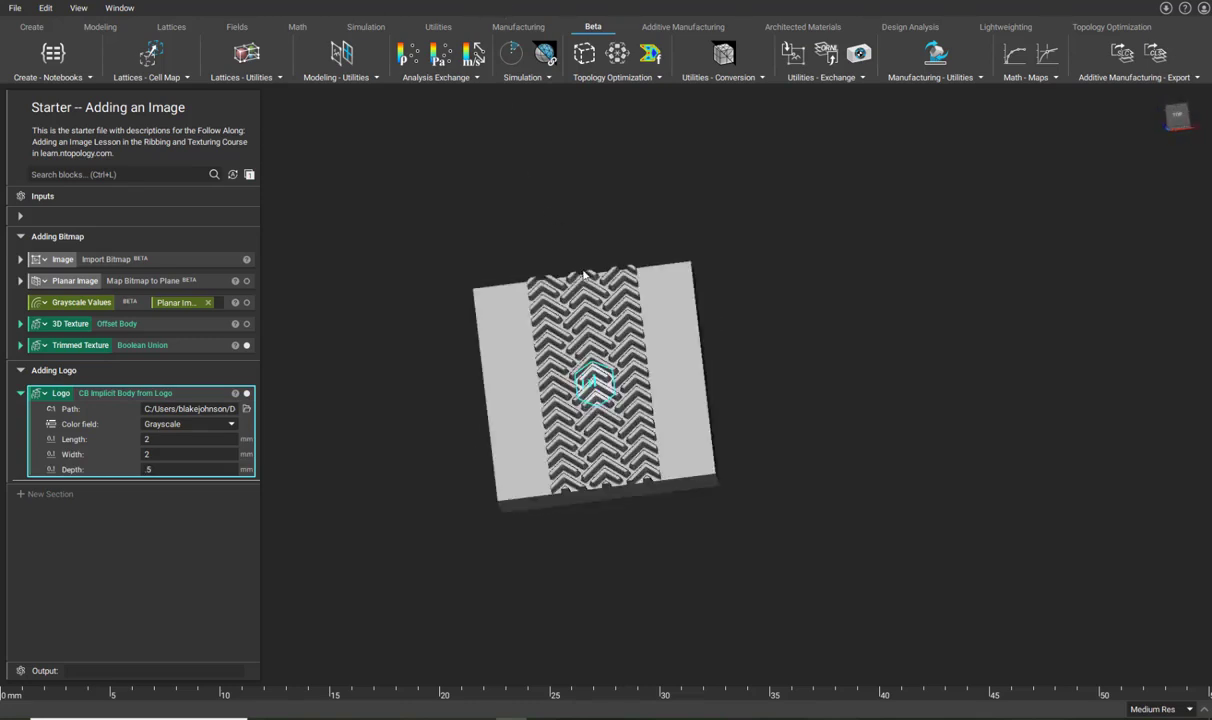
key("f")
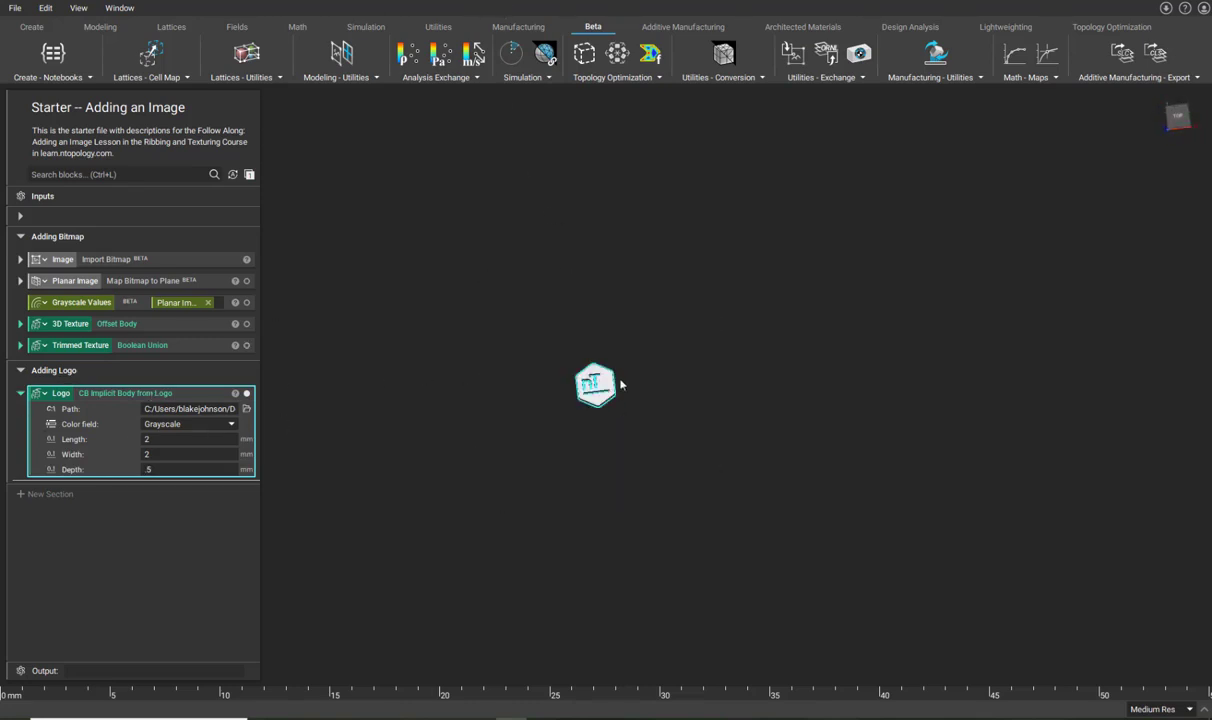
Step: Add a CB Move Object block with Logo as its object
left_click(154, 400)
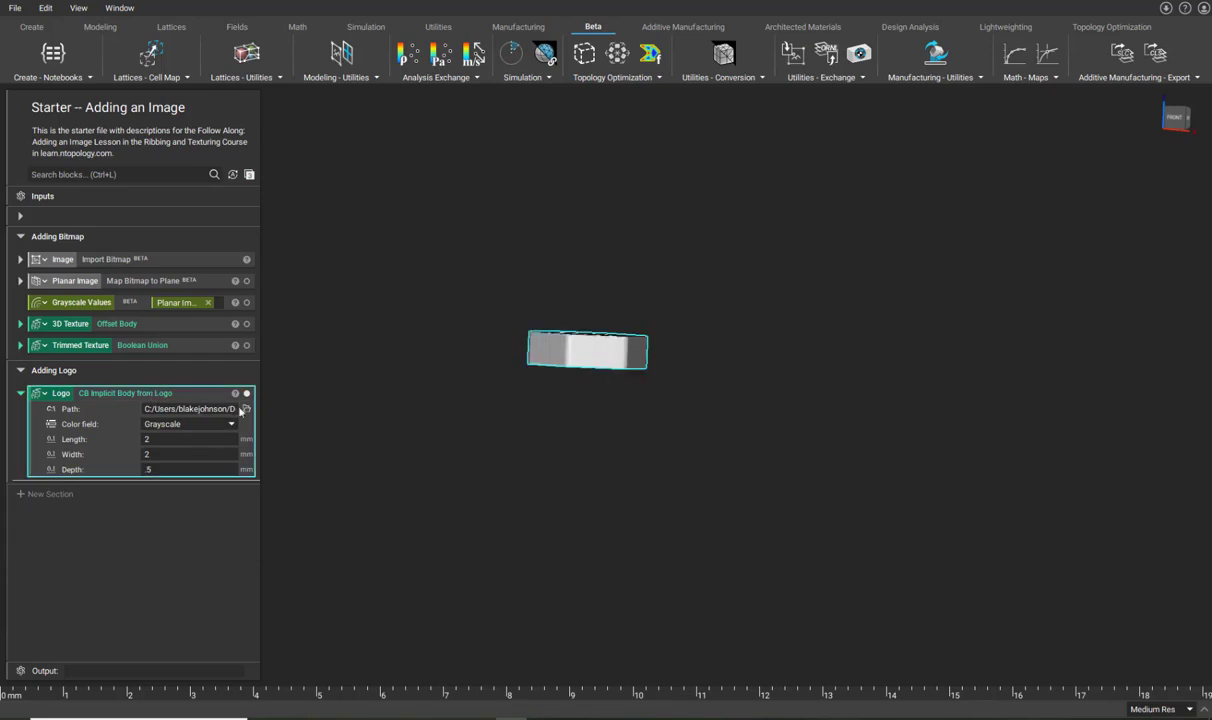
key("i")
left_click(53, 176)
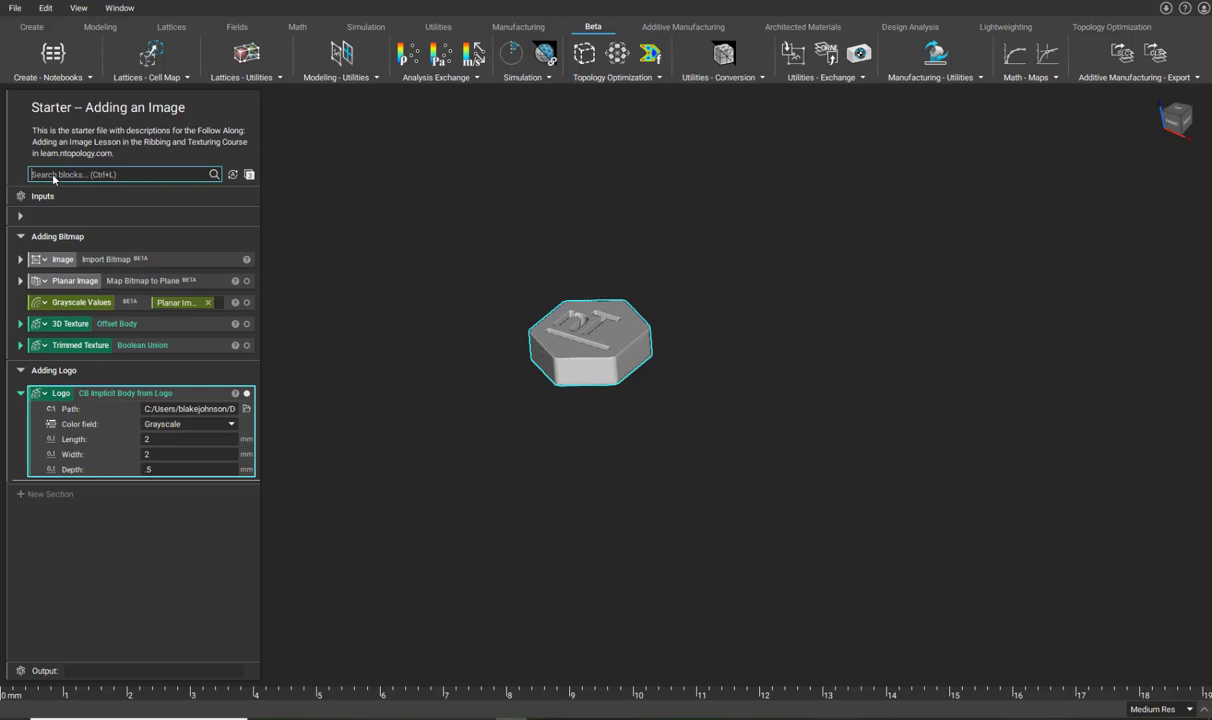
type("move")
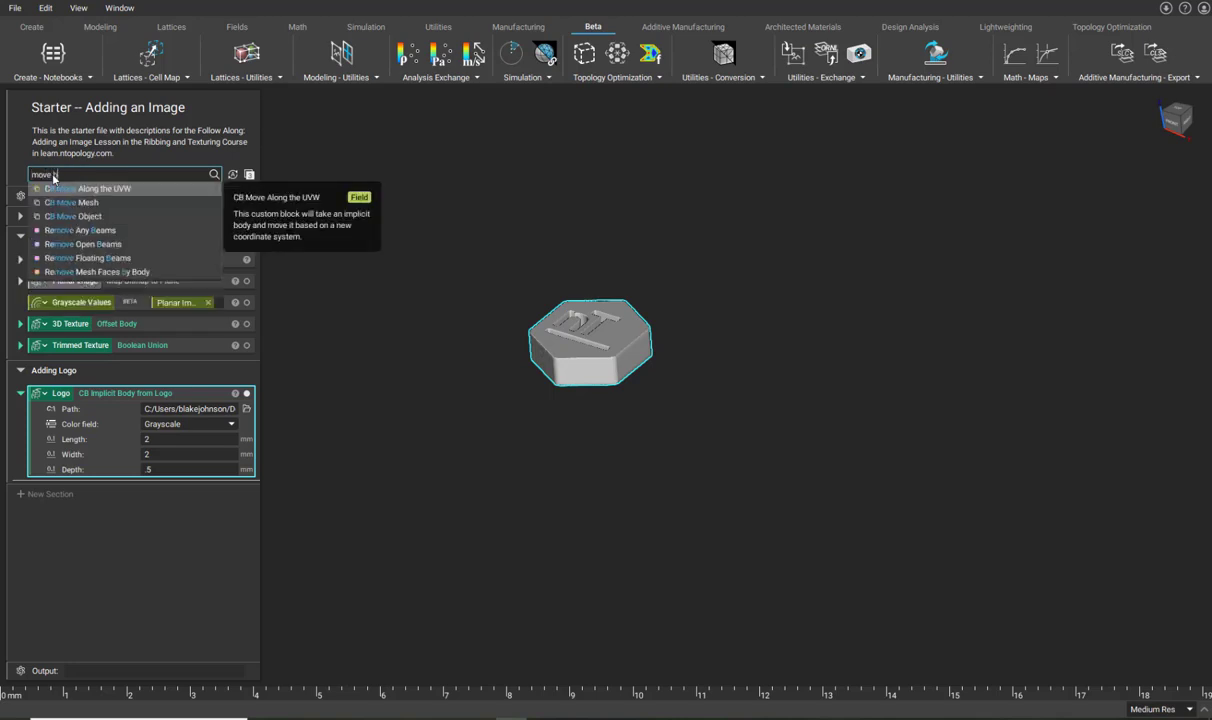
type(" obj")
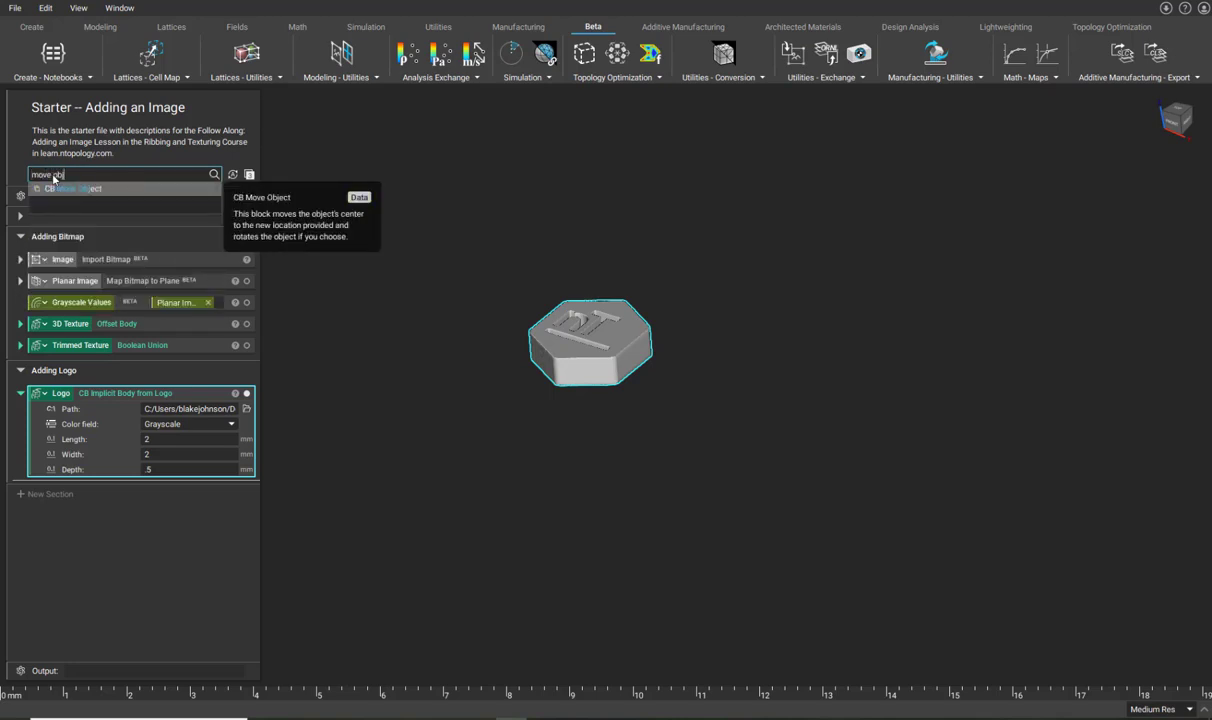
left_click(114, 190)
left_click_drag(60, 393, 178, 515)
left_click(180, 520)
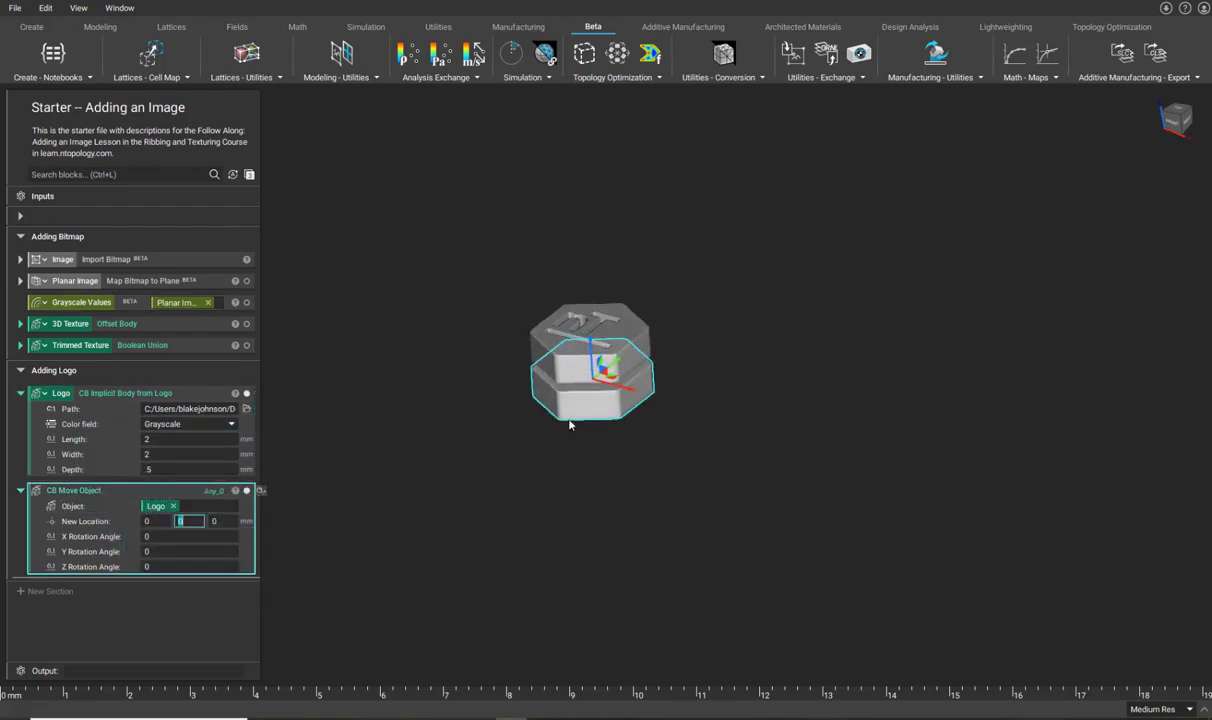
Step: Try moving the Logo to about 4.664 mm in X and 2.258 mm in Z, and delete the CB Move Object block
left_click_drag(612, 378, 825, 306)
left_click(671, 382)
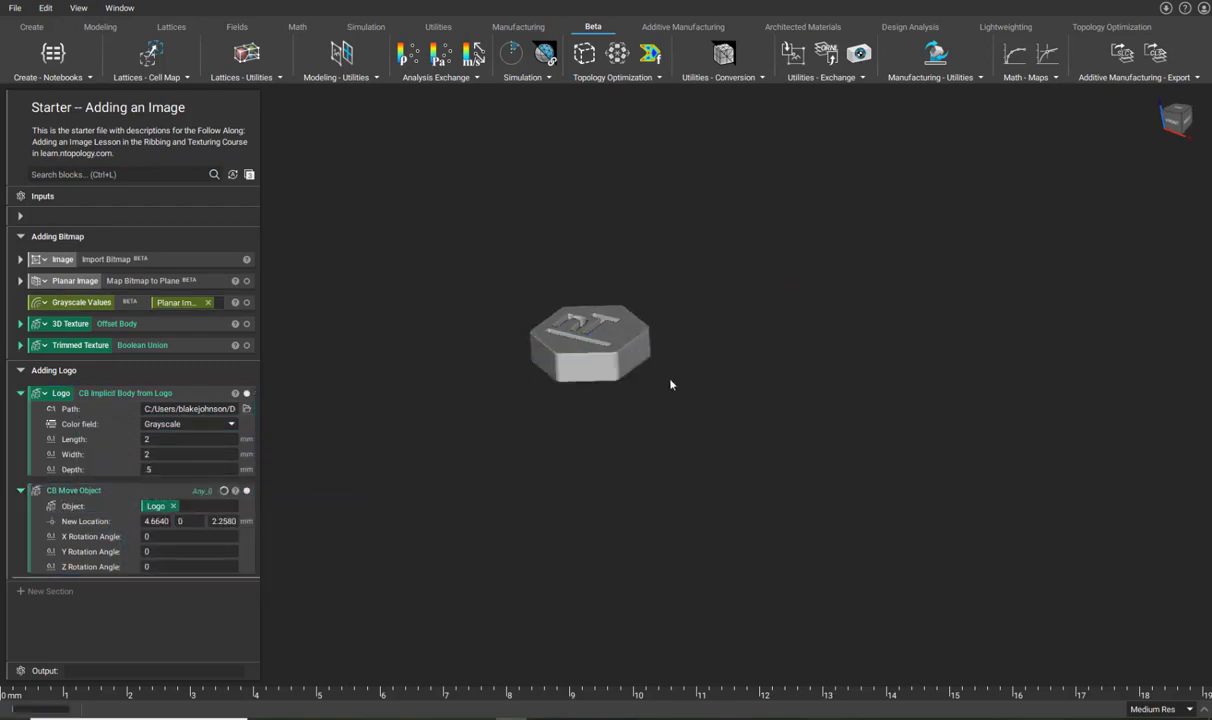
right_click_drag(729, 478, 600, 420)
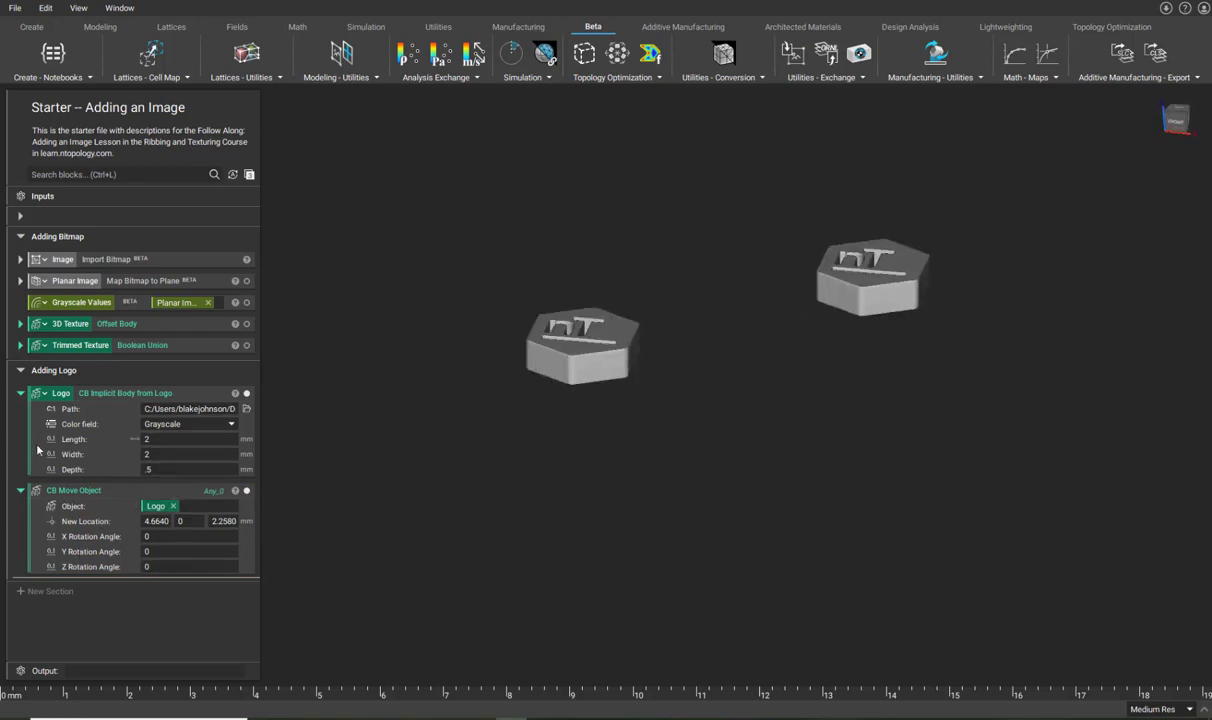
key("Delete")
Step: Add an Orient Object block with Logo as its object and a Plane from Normal block as its source
left_click(58, 175)
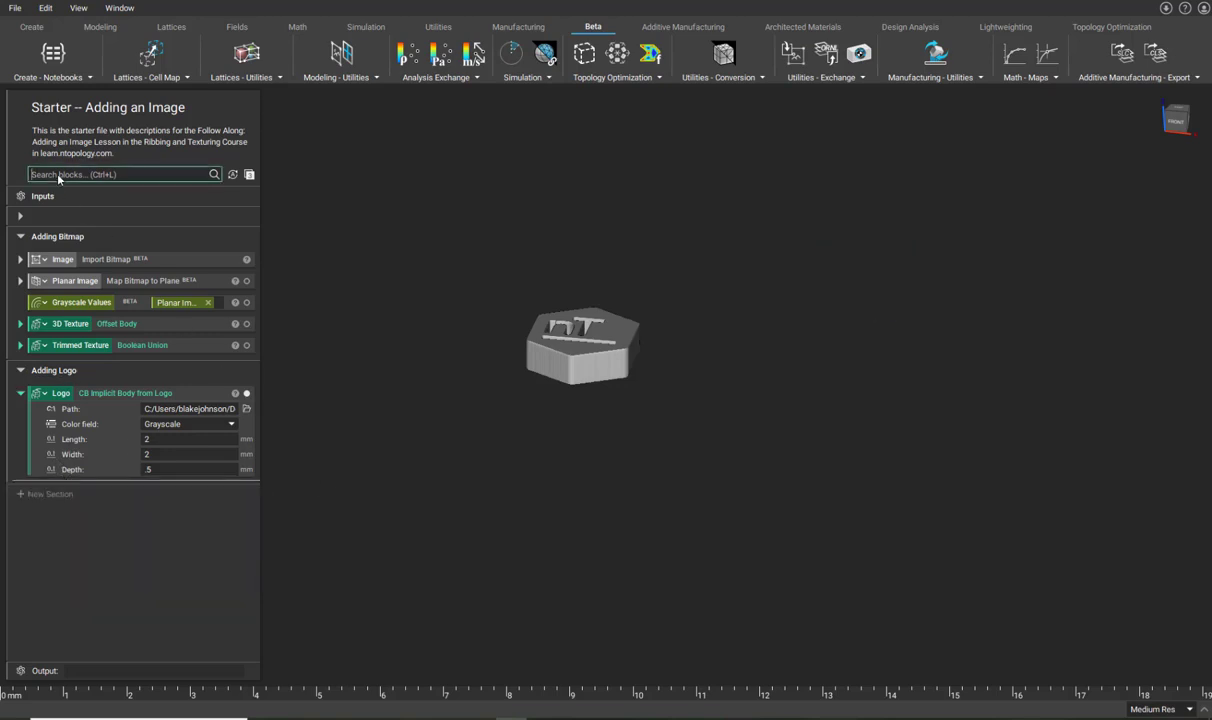
type("orien")
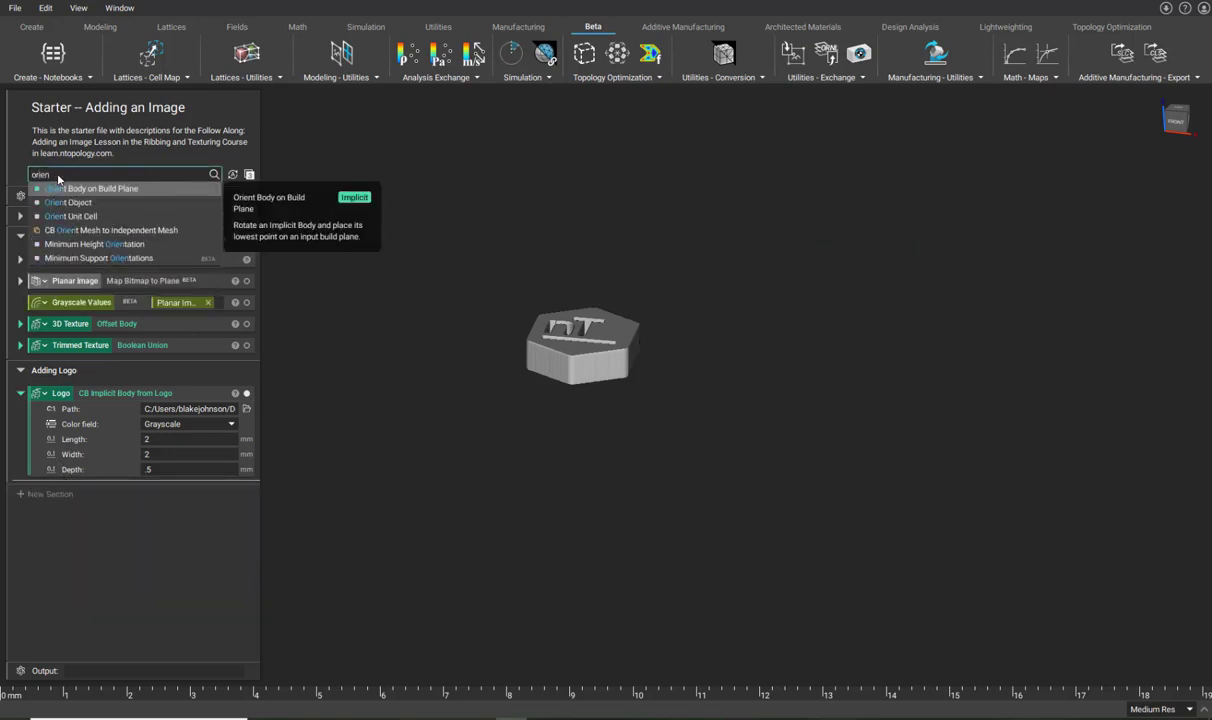
left_click(67, 202)
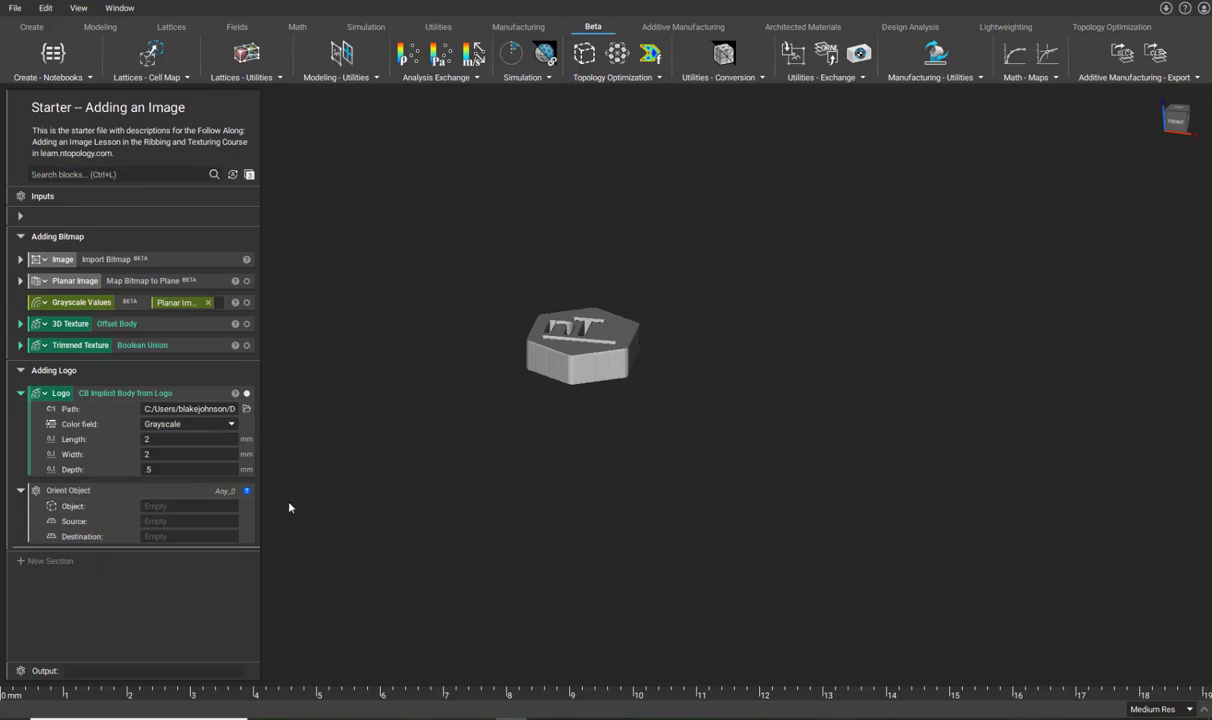
left_click_drag(75, 400, 181, 508)
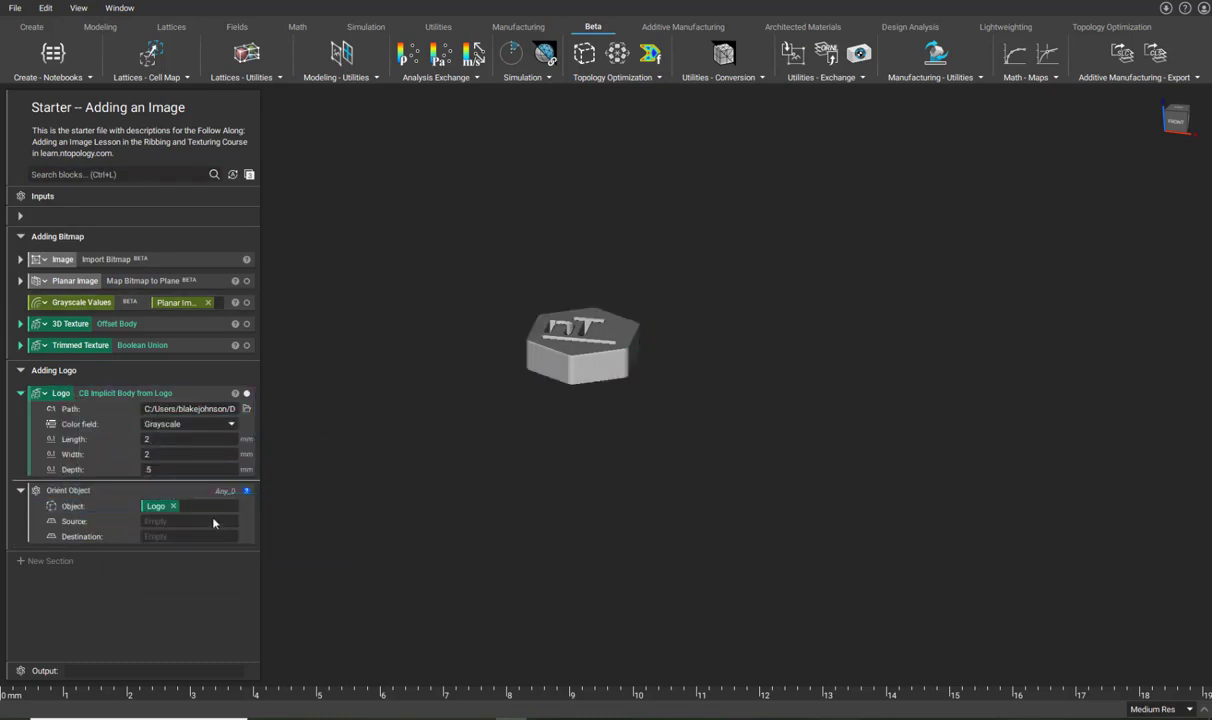
left_click(201, 522)
type("pla")
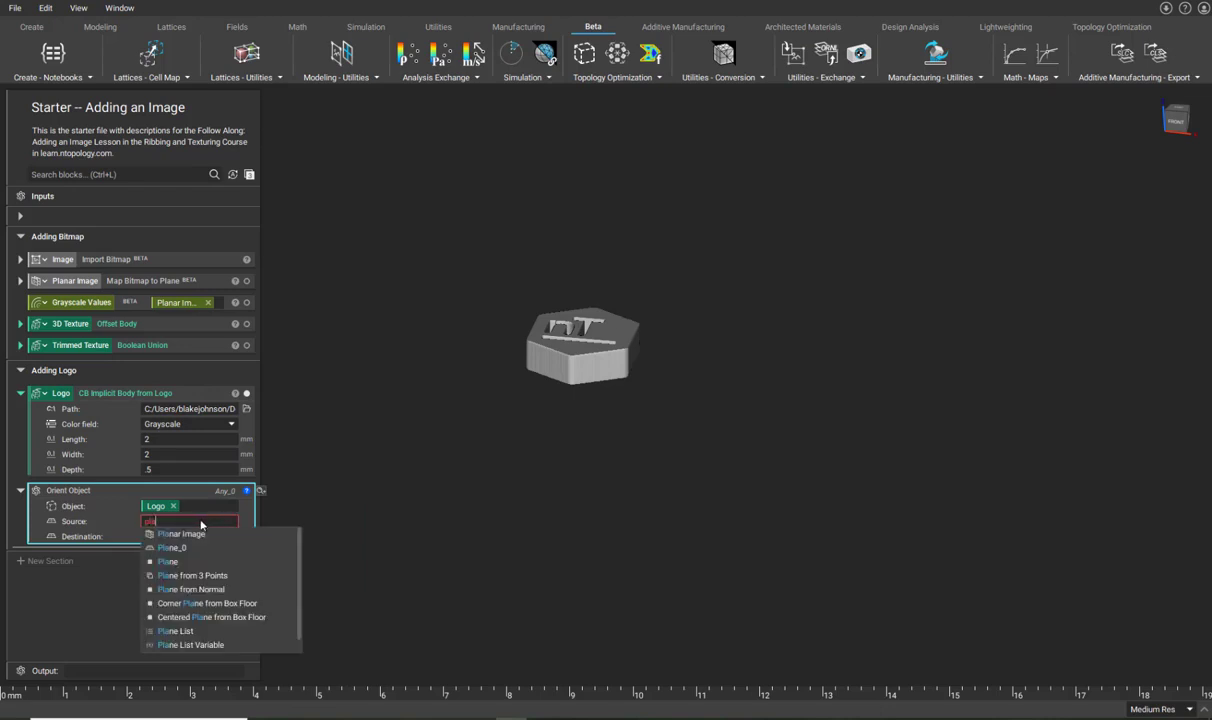
left_click(175, 589)
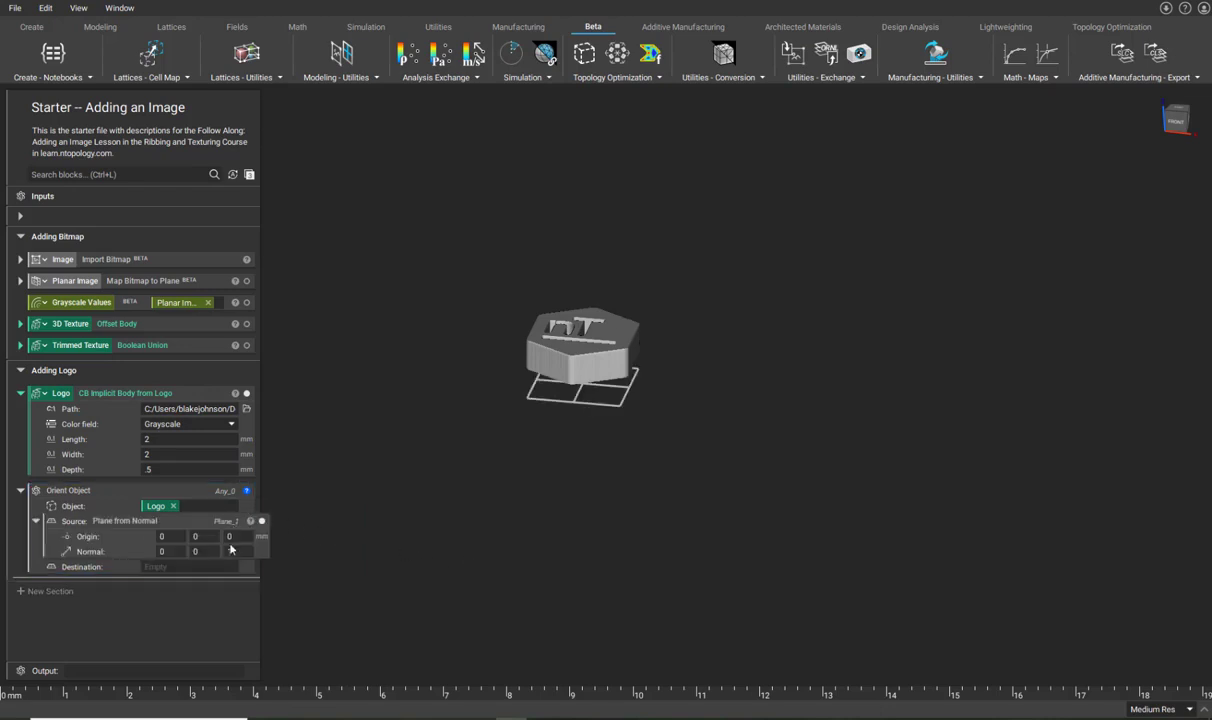
Step: Raise the source plane's origin to about 0.3785 mm in Z, near the underside of the Logo body
left_click(197, 536)
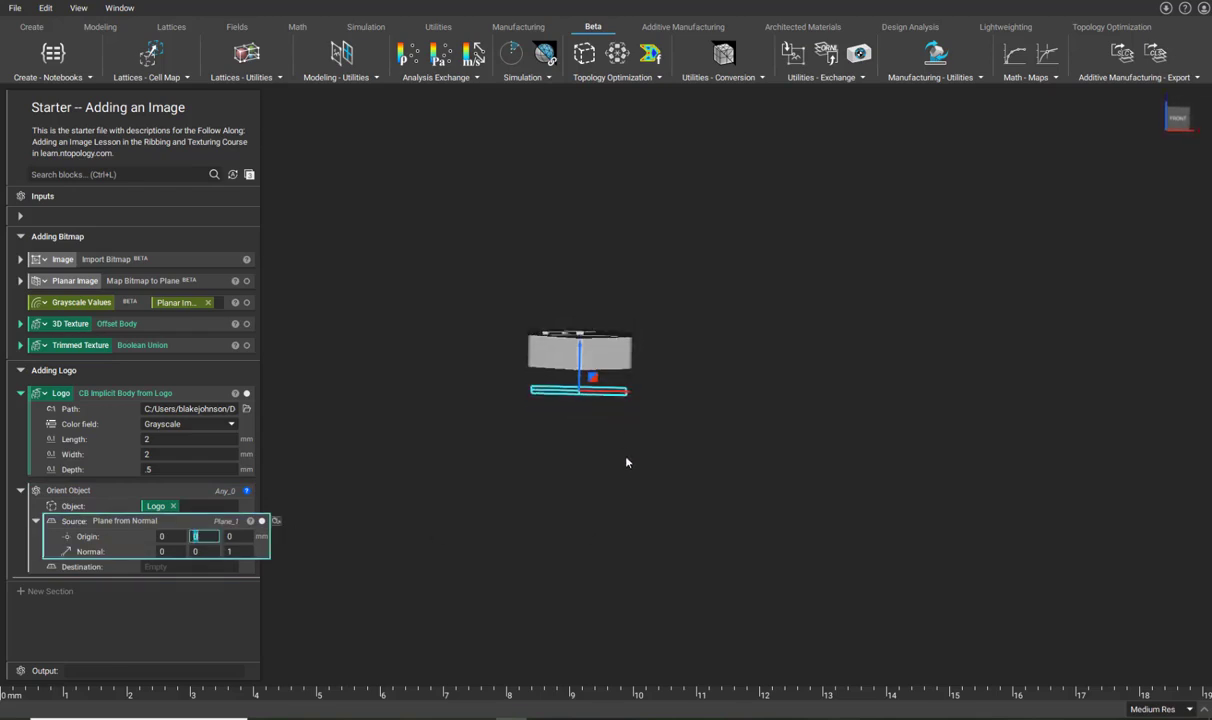
left_click_drag(579, 366, 579, 340)
scroll(588, 374, "up", 3)
right_click_drag(588, 374, 626, 435)
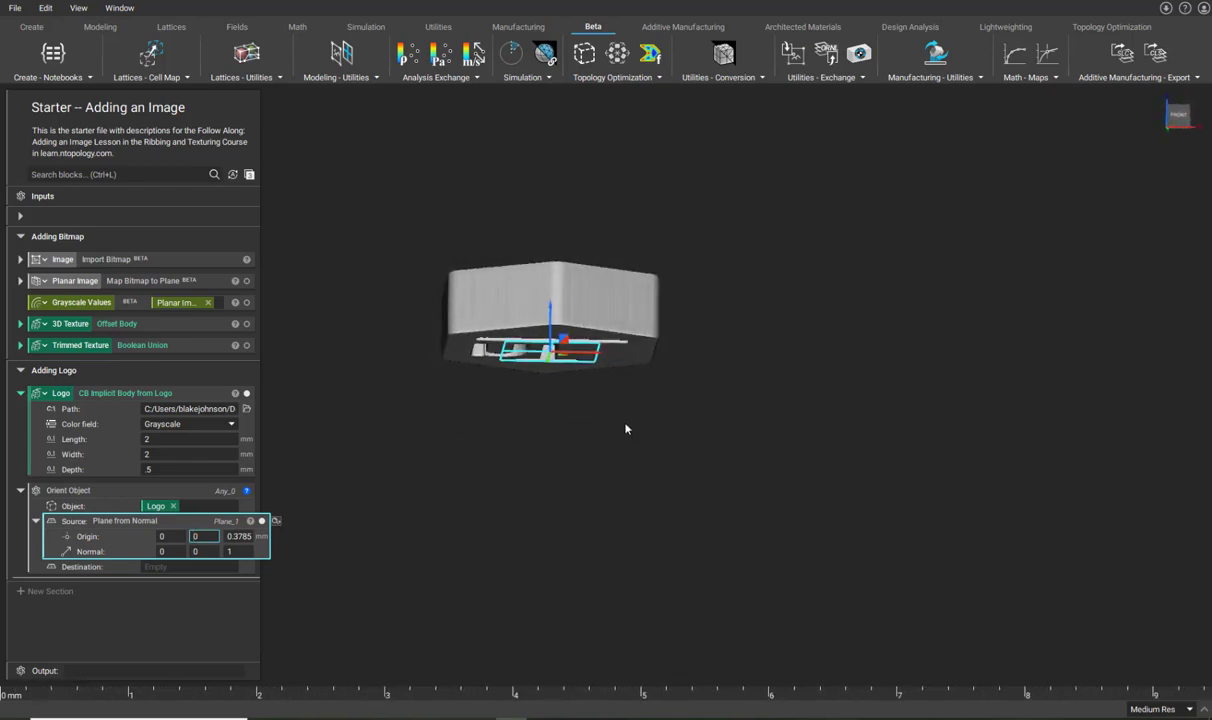
left_click(603, 439)
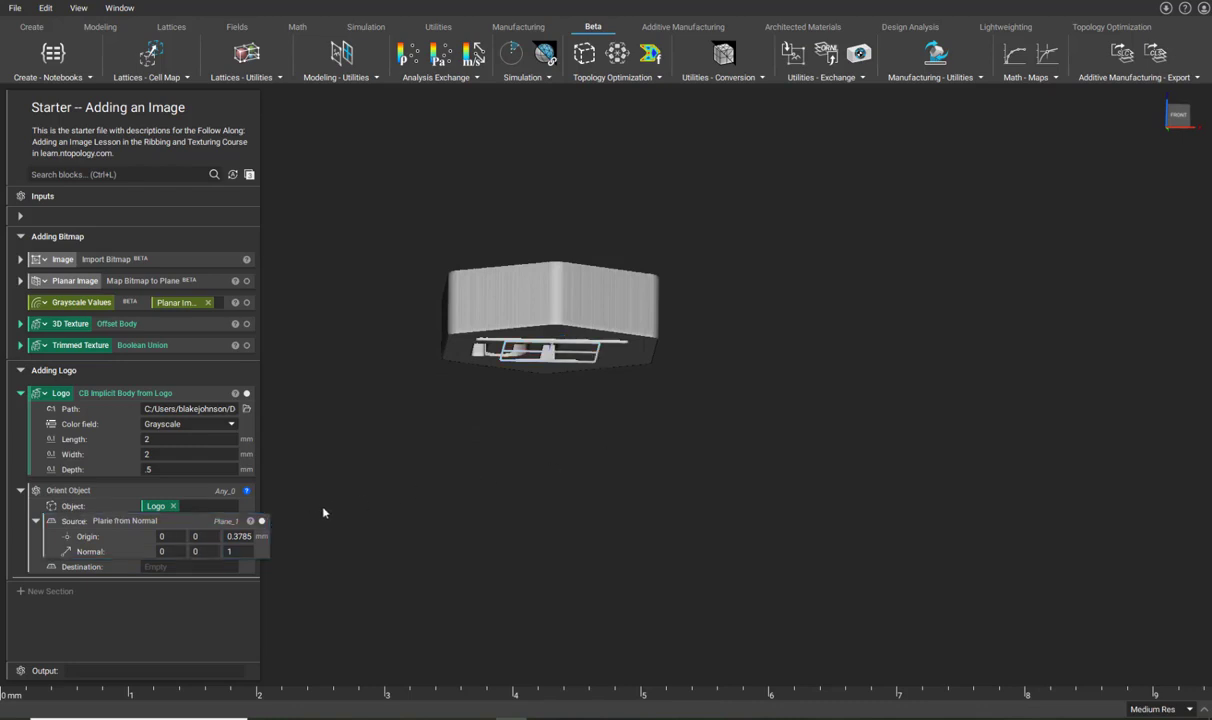
Step: Add a CB Point from Bounding Box block for Logo with X and Y set to Centroid and Z to Min
left_click(126, 178)
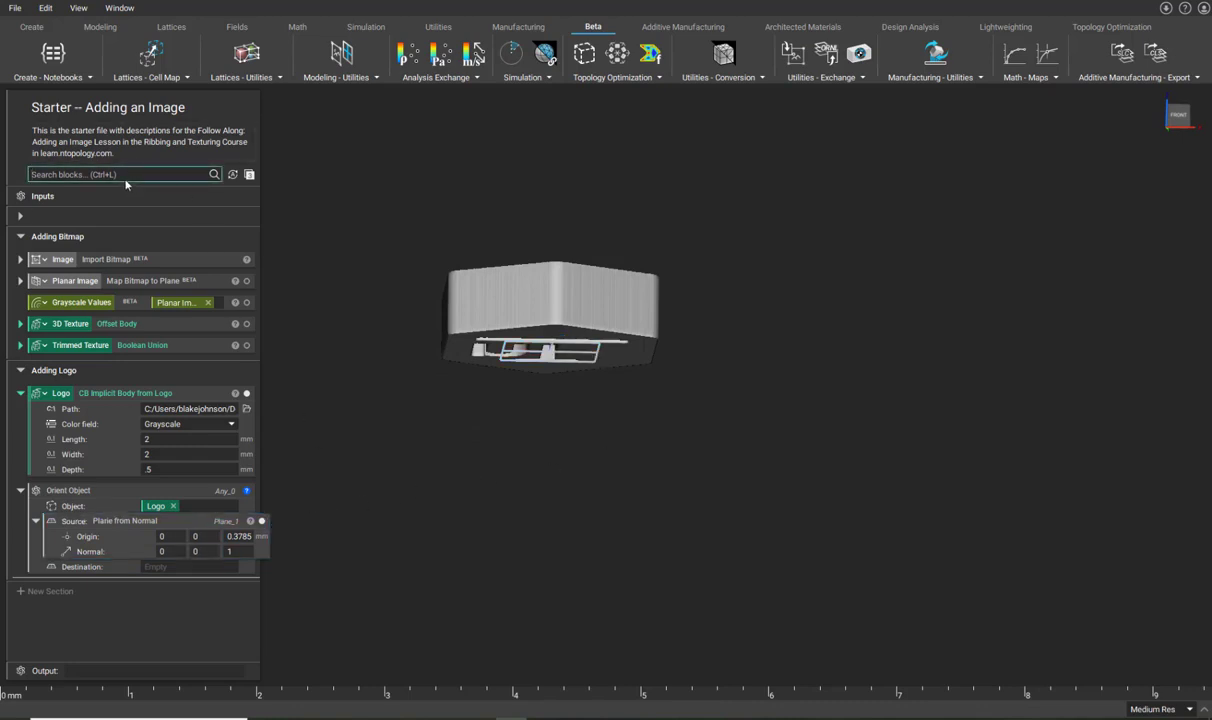
type("cb poin")
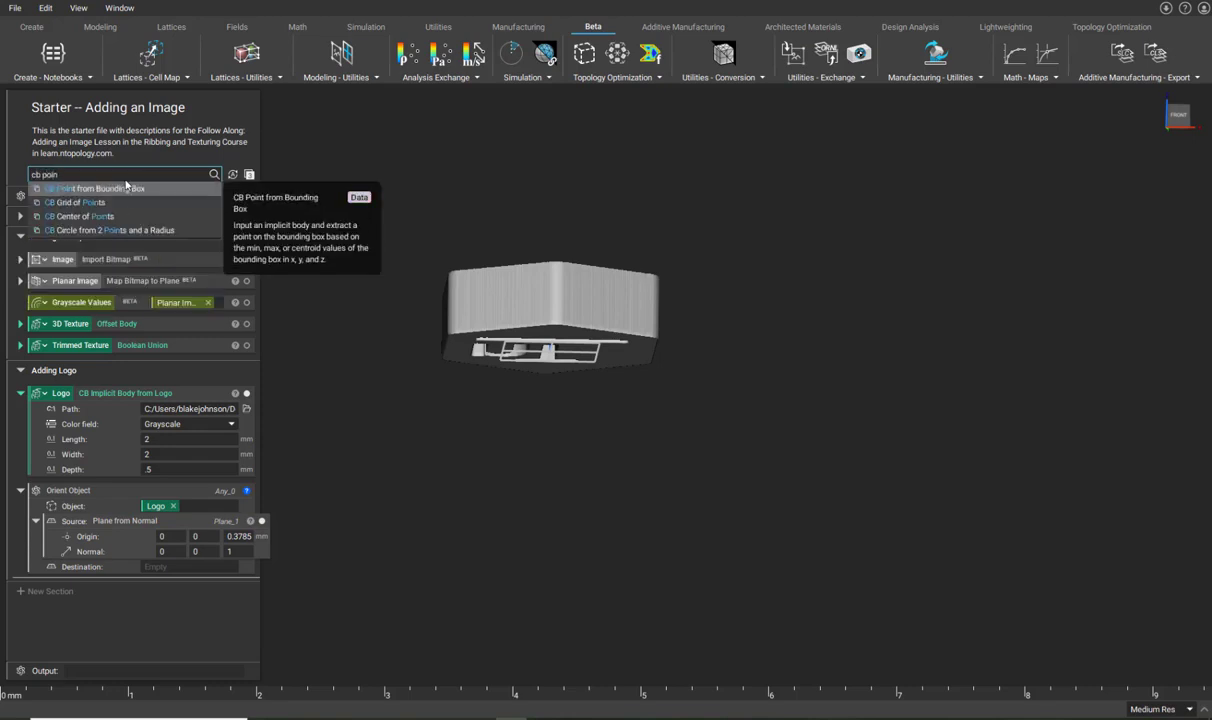
left_click(126, 188)
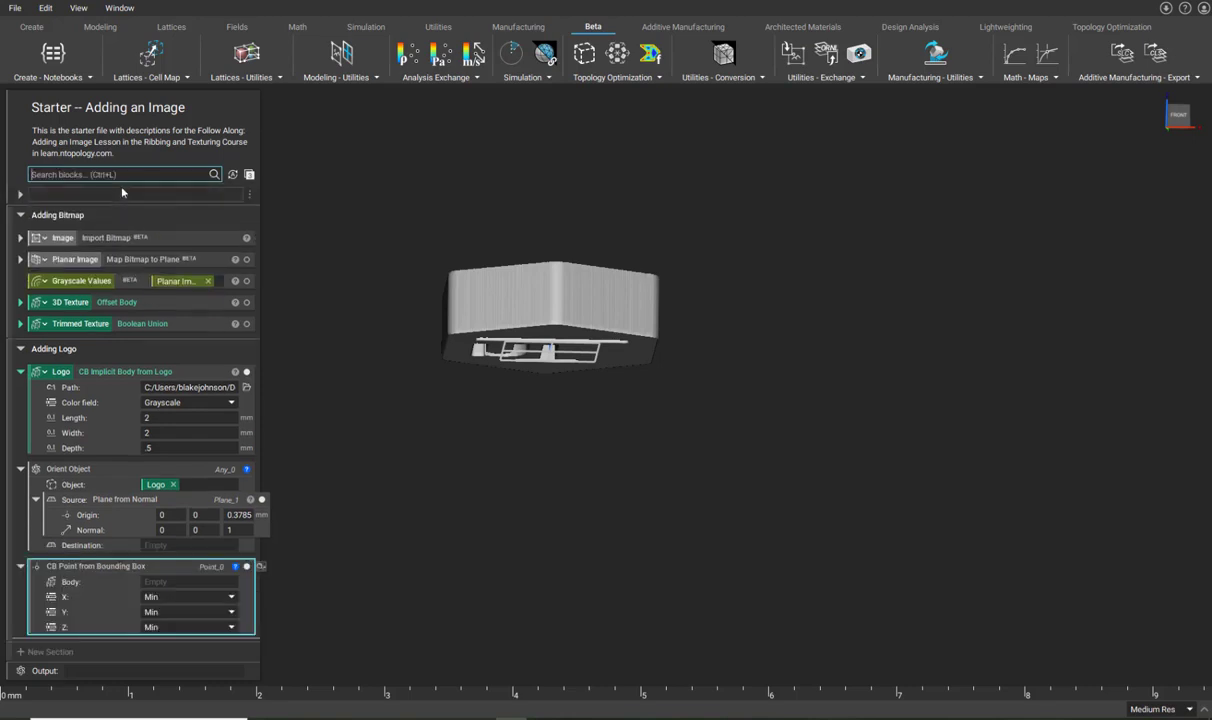
left_click_drag(57, 374, 162, 581)
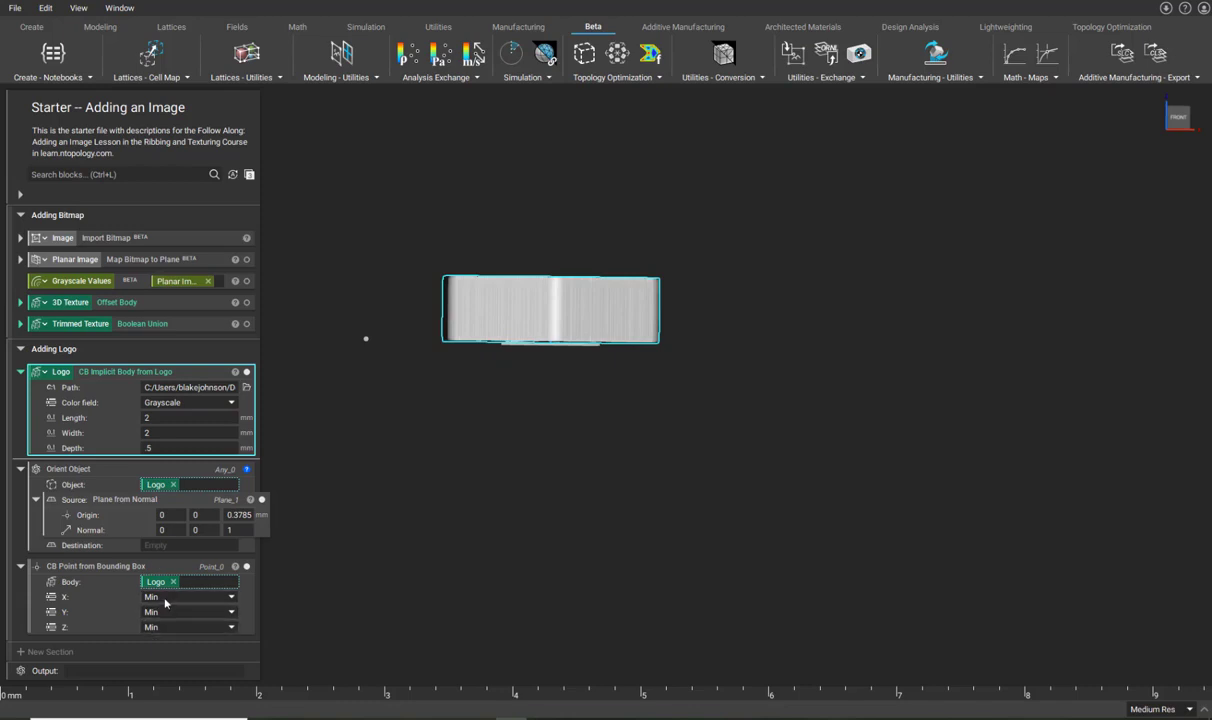
left_click(166, 598)
left_click(158, 631)
left_click(155, 597)
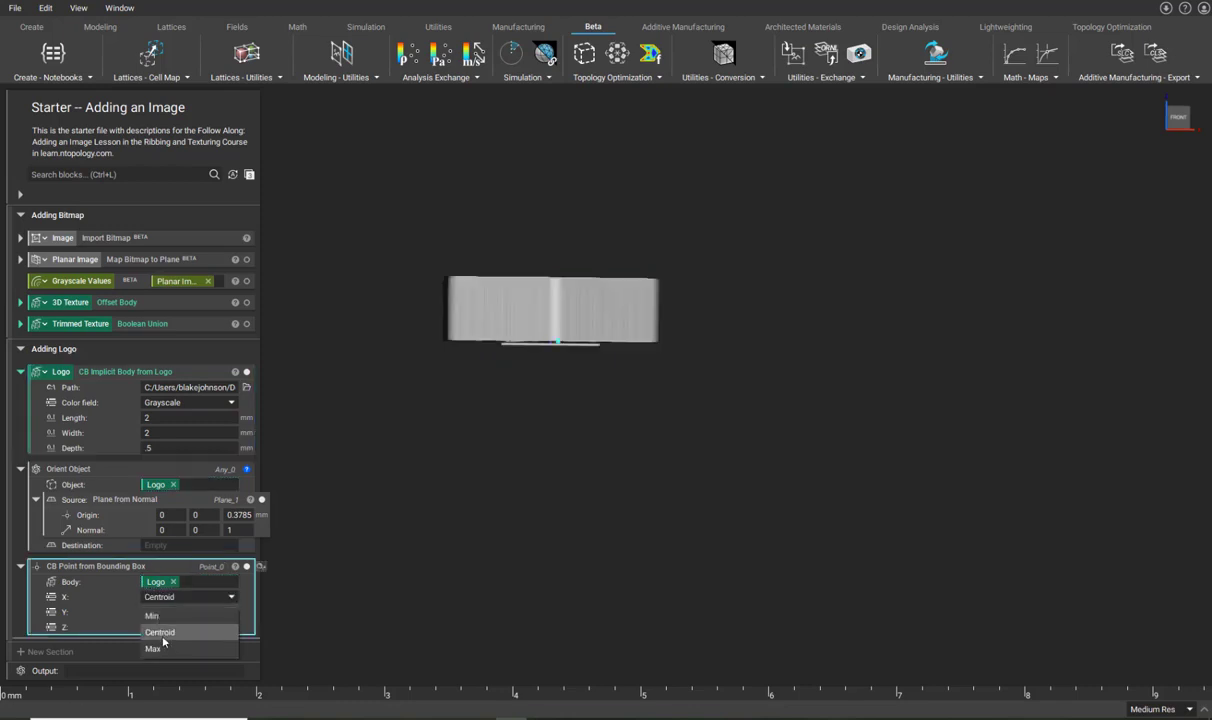
left_click(162, 634)
right_click_drag(642, 426, 592, 427)
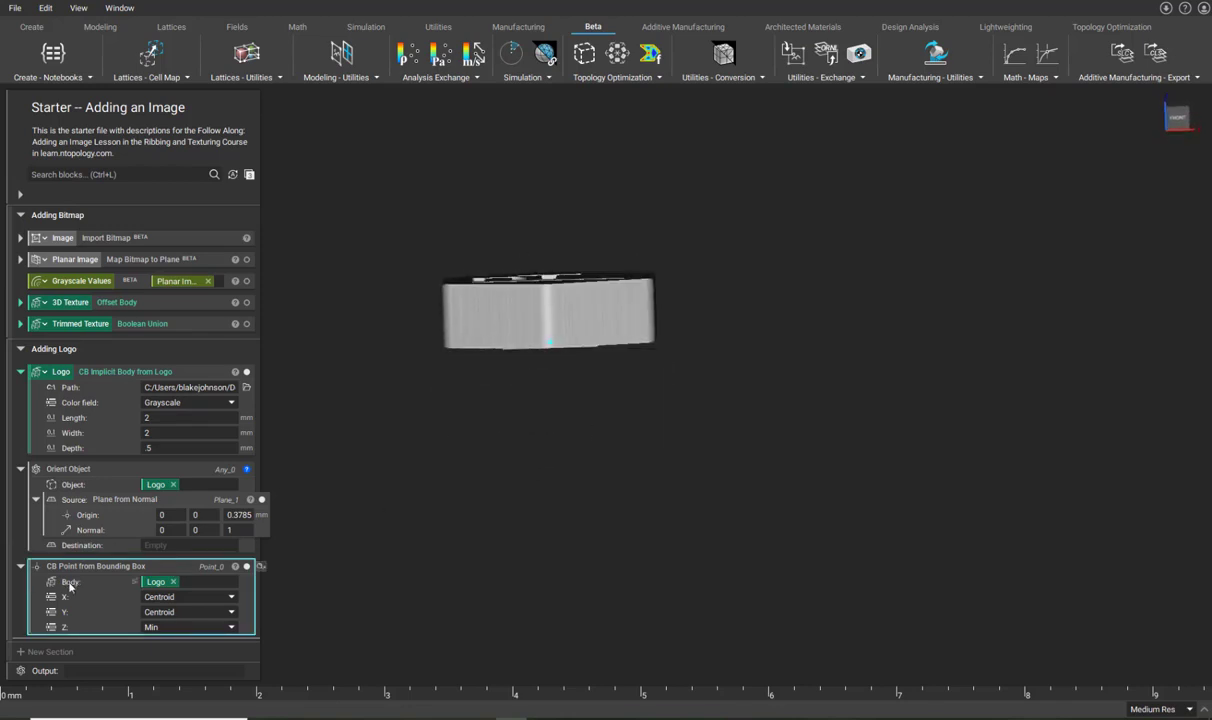
Step: Try the bounding box point block as the source plane's origin and delete it from there
left_click_drag(84, 572, 212, 514)
right_click_drag(563, 495, 974, 268)
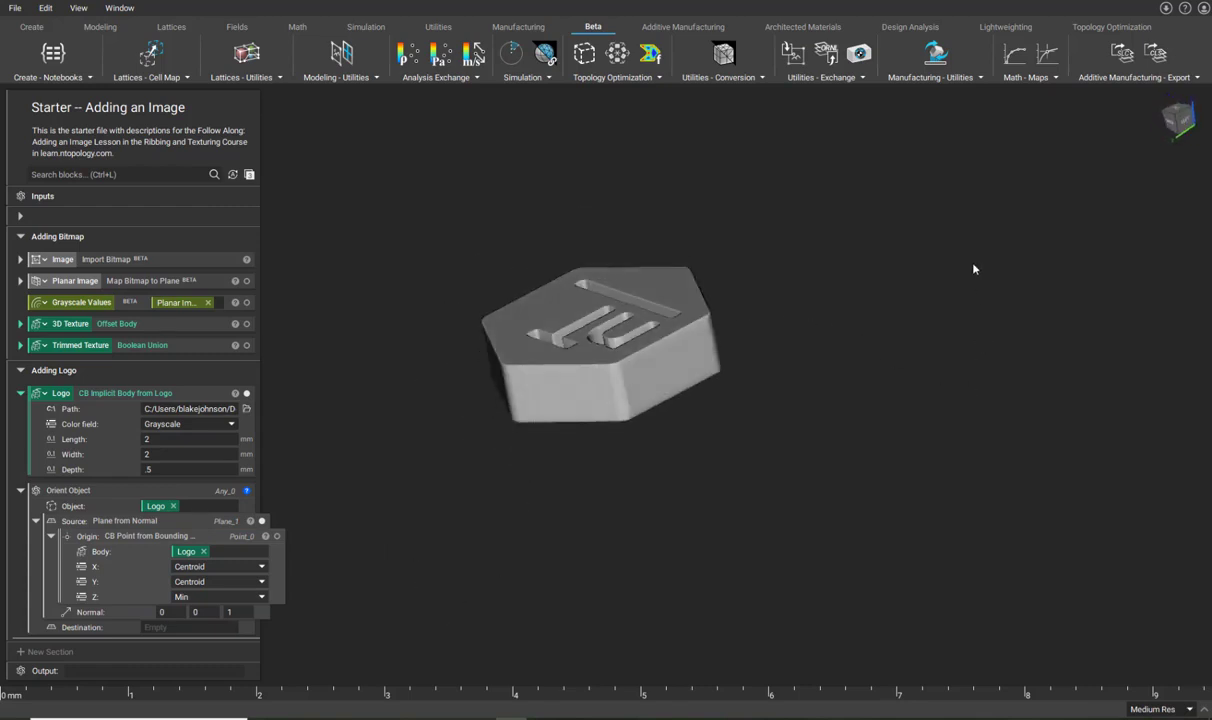
left_click(153, 538)
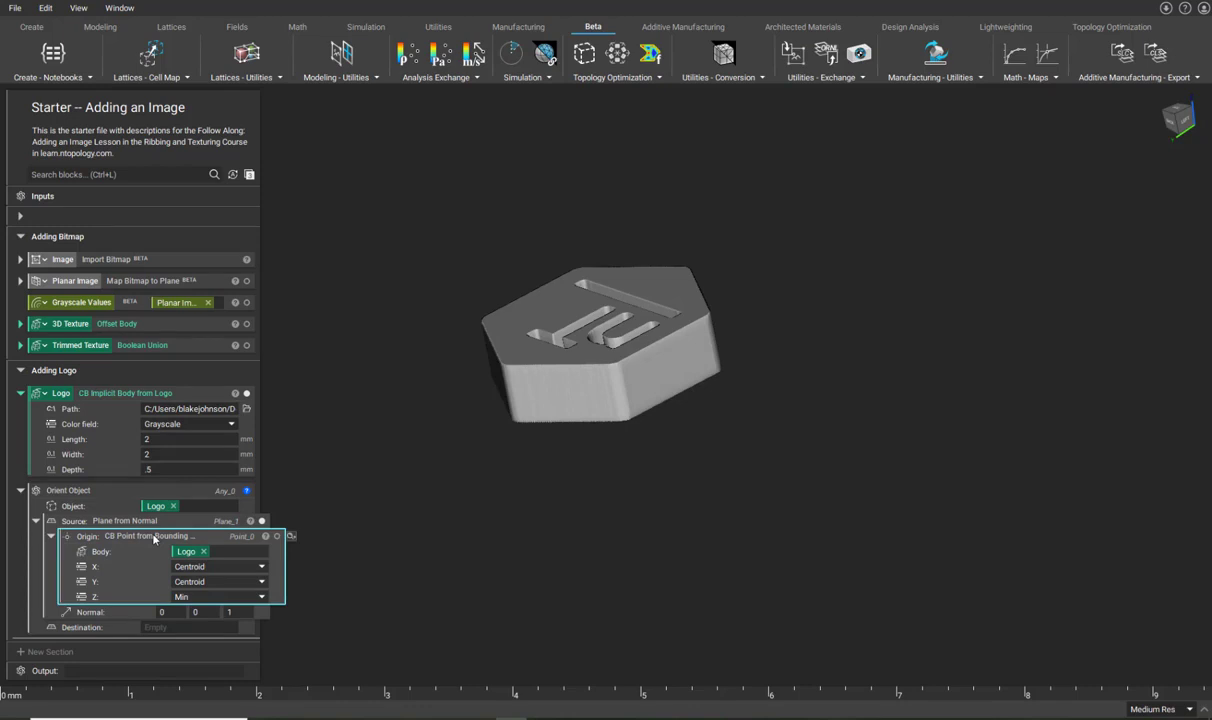
key("Delete")
Step: Insert a Point block as the origin of the source Plane from Normal
left_click(229, 538)
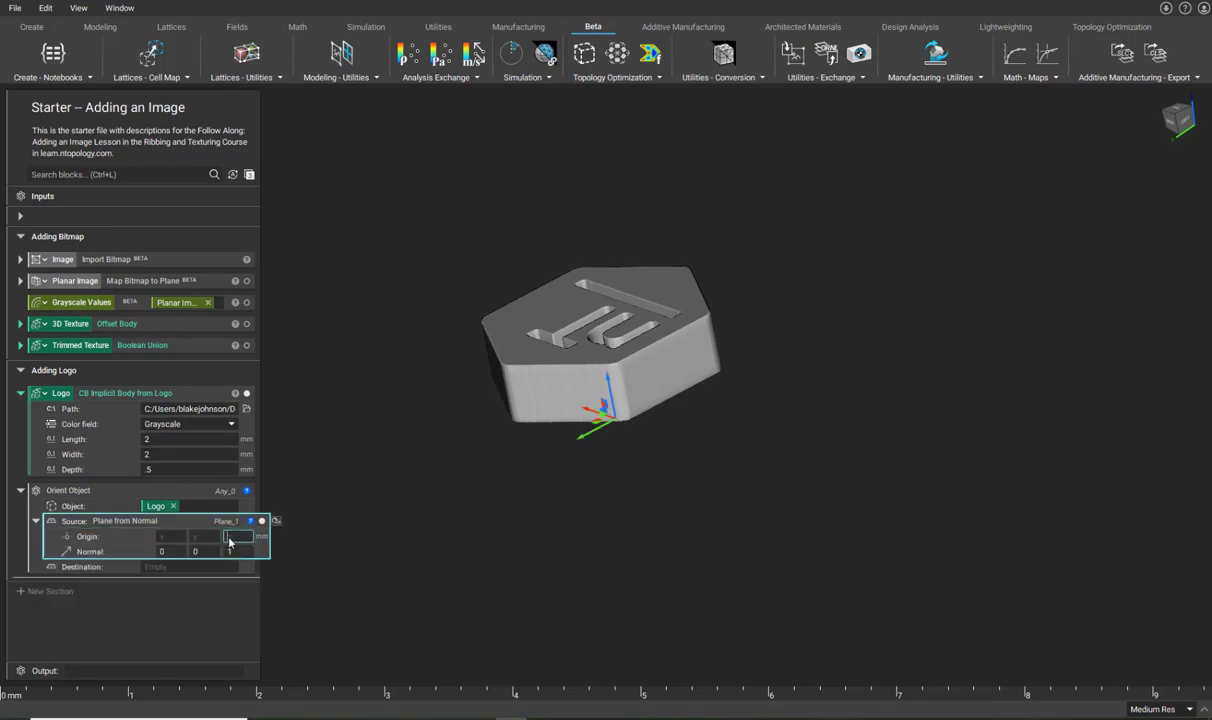
left_click(270, 549)
left_click(243, 558)
left_click(415, 532)
right_click_drag(419, 522, 293, 400)
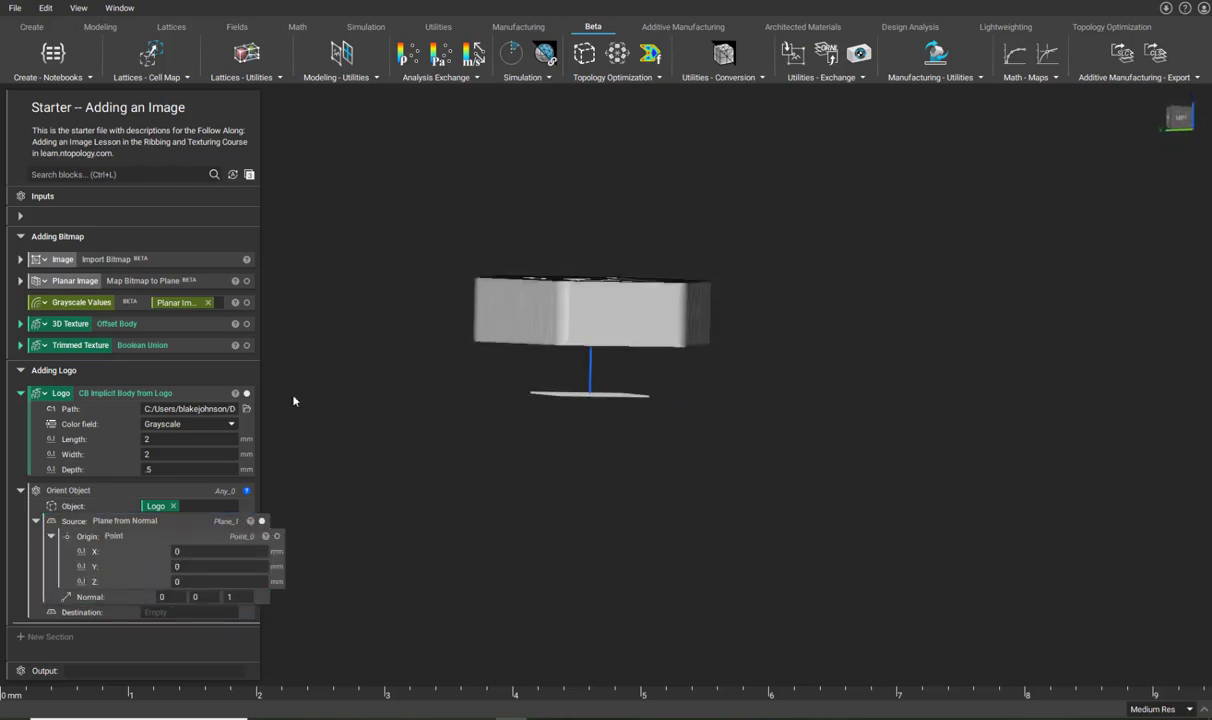
Step: Link the origin point's X and Y to the x and y of the Logo bounding box's centroid
left_click(236, 394)
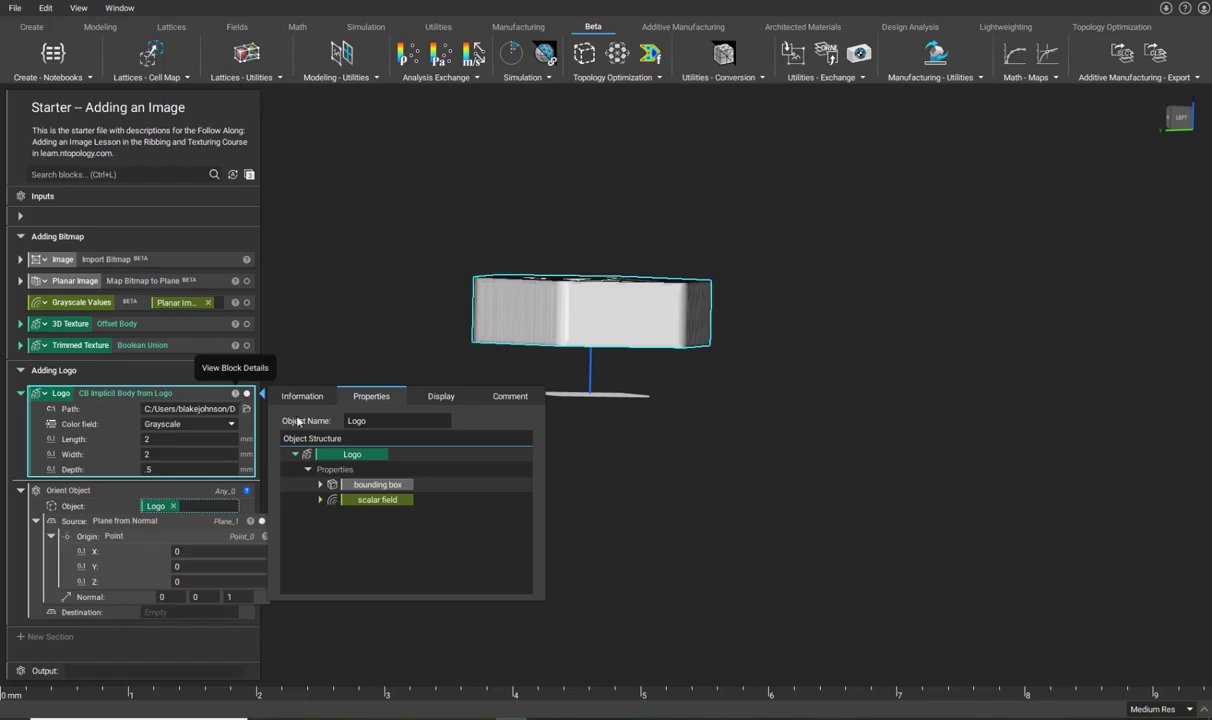
left_click(320, 486)
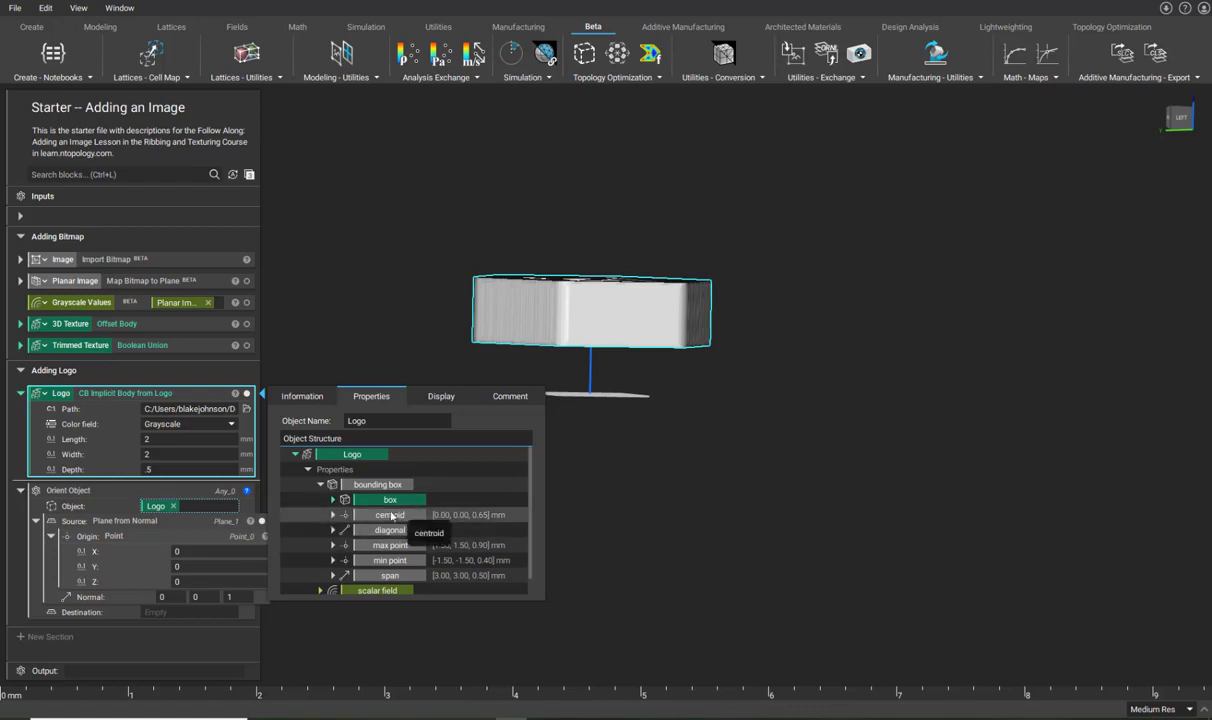
left_click(333, 515)
scroll(380, 480, "down", 3)
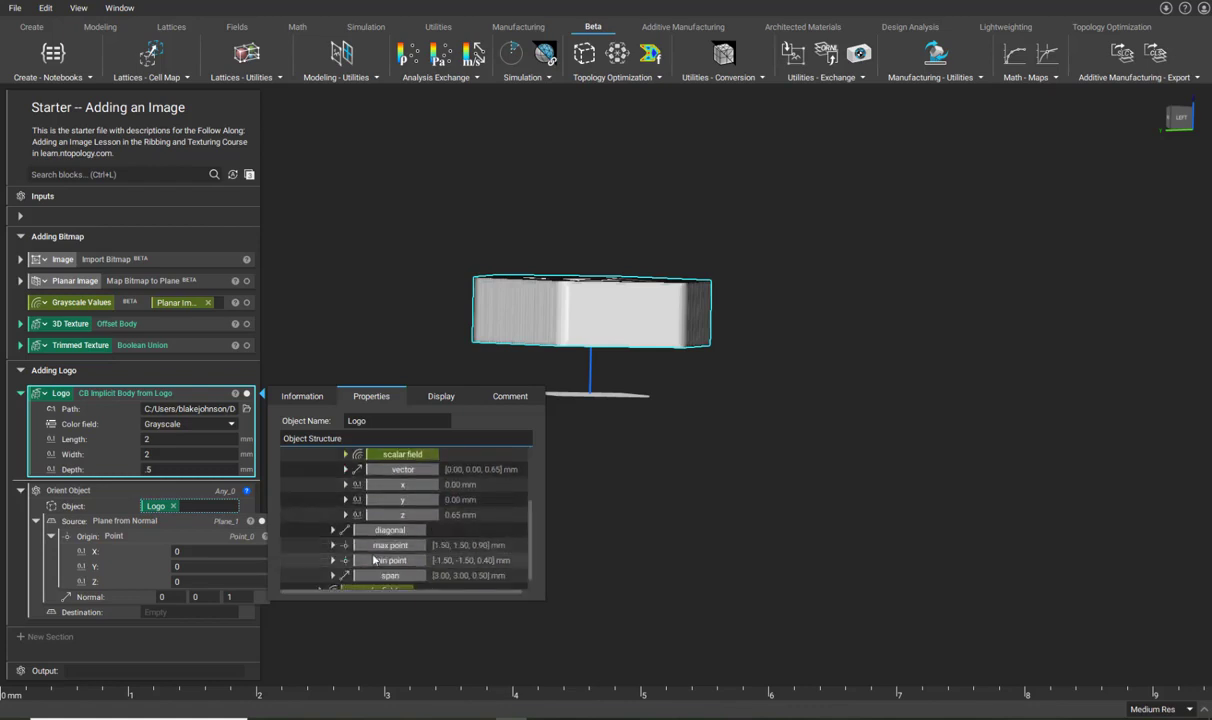
left_click_drag(372, 488, 205, 551)
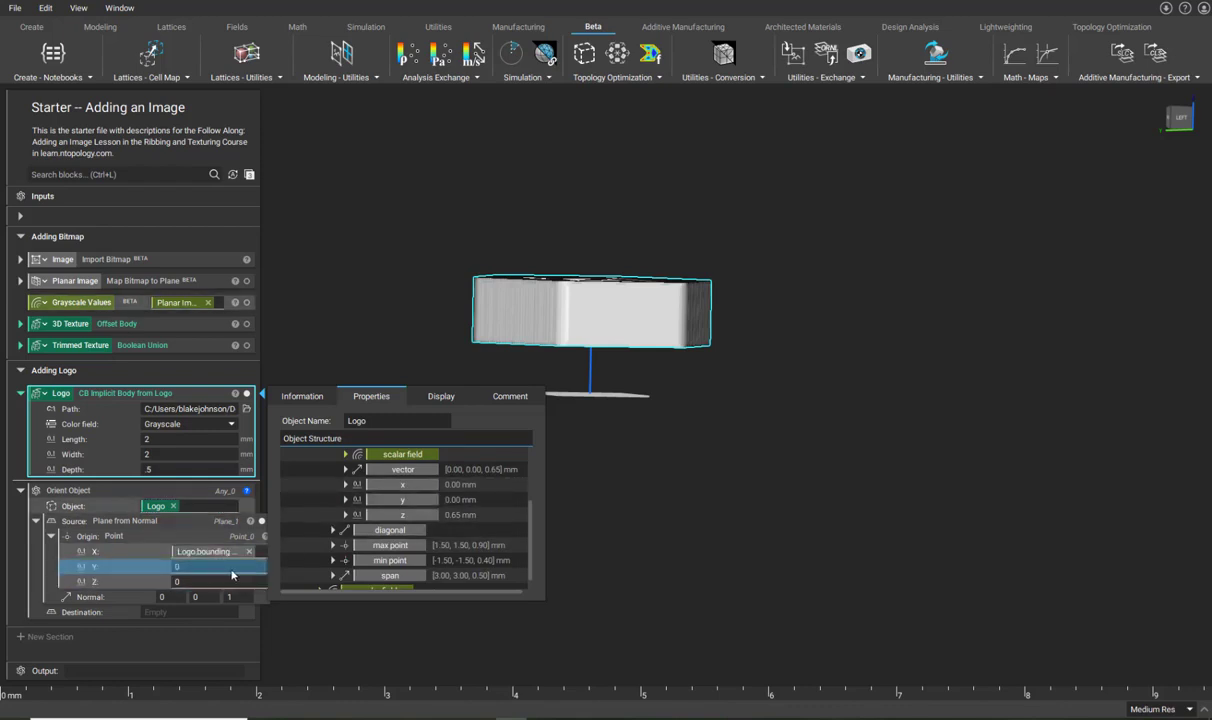
left_click_drag(232, 575, 230, 568)
Step: Link the origin point's Z to the z of the Logo bounding box's min point
scroll(360, 540, "down", 1)
left_click(333, 546)
scroll(347, 555, "down", 3)
scroll(347, 558, "down", 2)
left_click_drag(402, 545, 212, 581)
right_click_drag(700, 562, 700, 230)
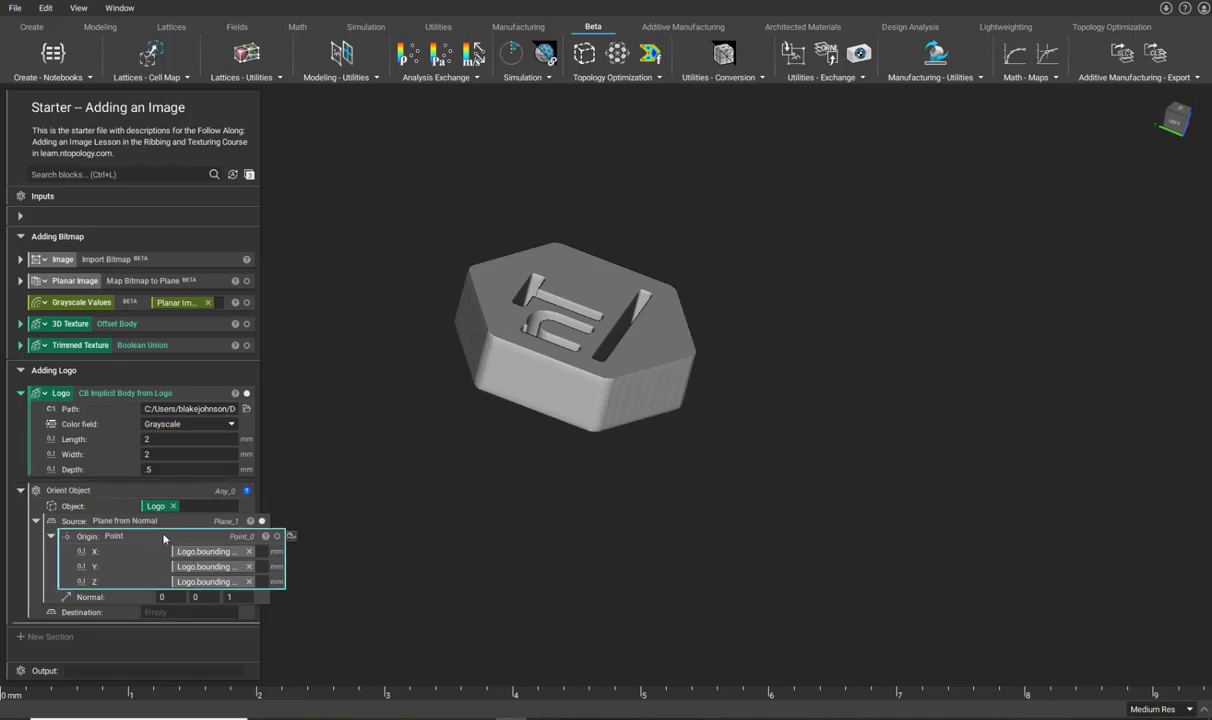
Step: Collapse the origin point and the source plane inside the Orient Object block
left_click(51, 536)
right_click_drag(495, 492, 420, 495)
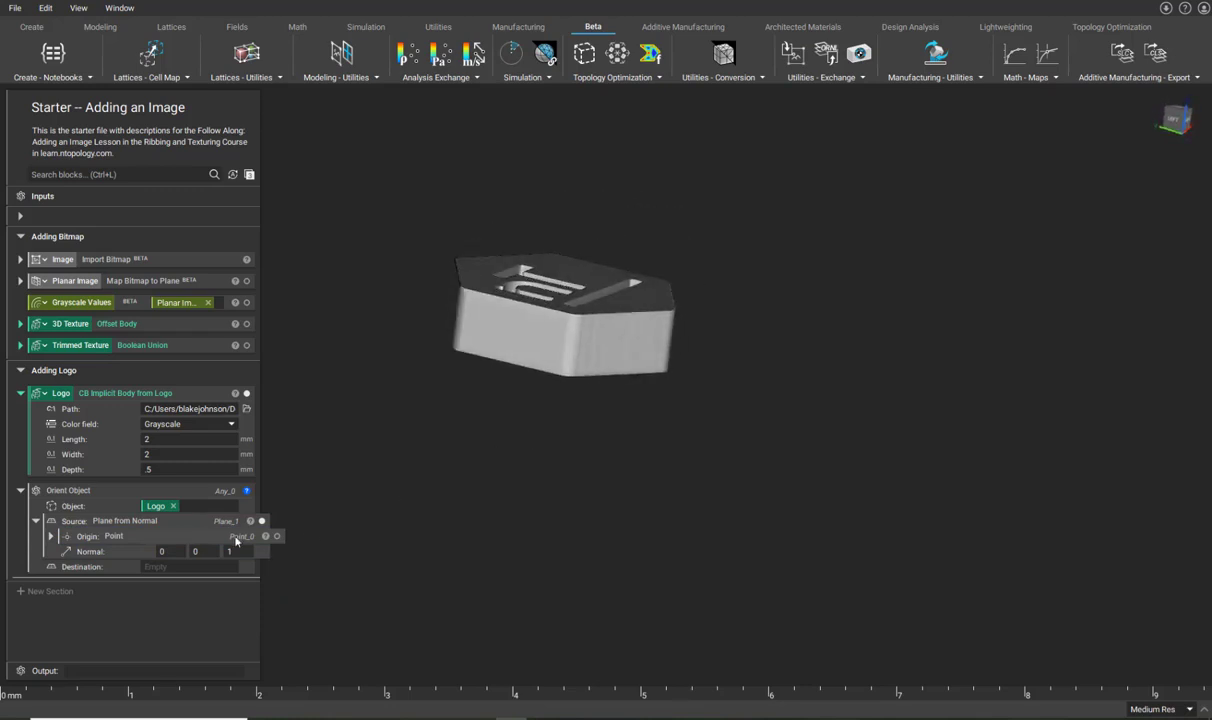
left_click(35, 521)
Step: Display the Trimmed Texture body in the viewport and collapse the source plane of the Orient Object block
left_click(168, 537)
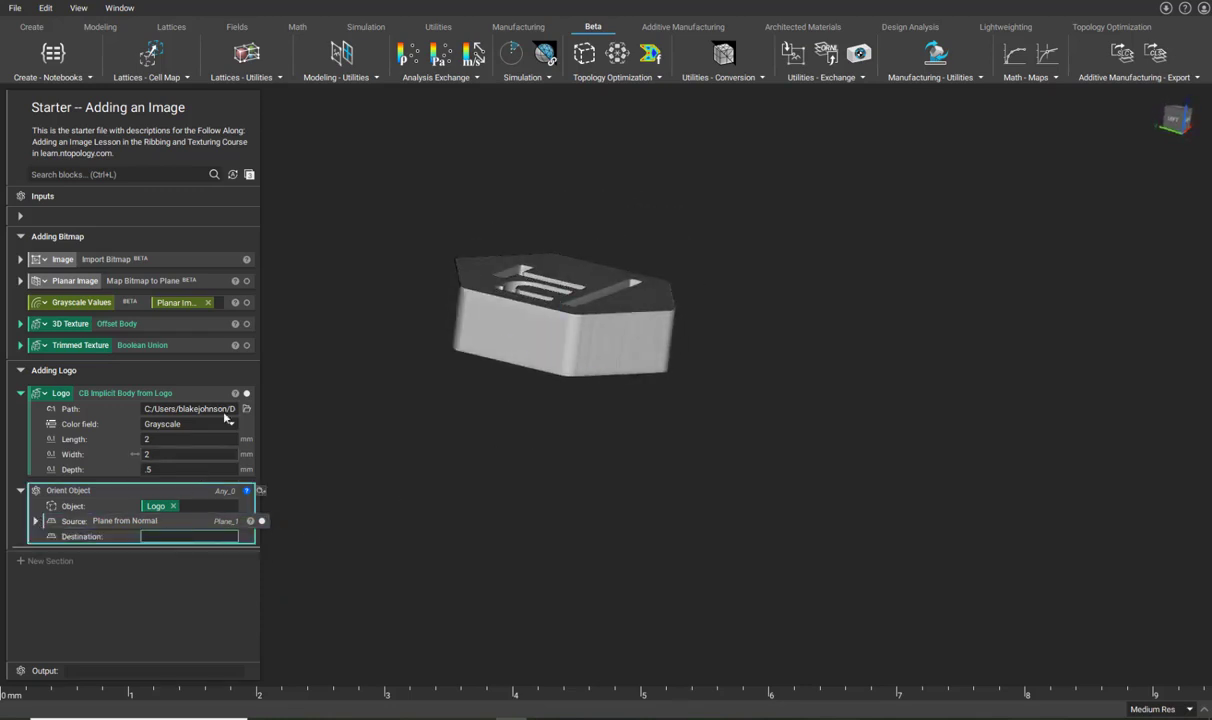
left_click(247, 345)
scroll(700, 388, "down", 5)
right_click_drag(678, 351, 378, 463)
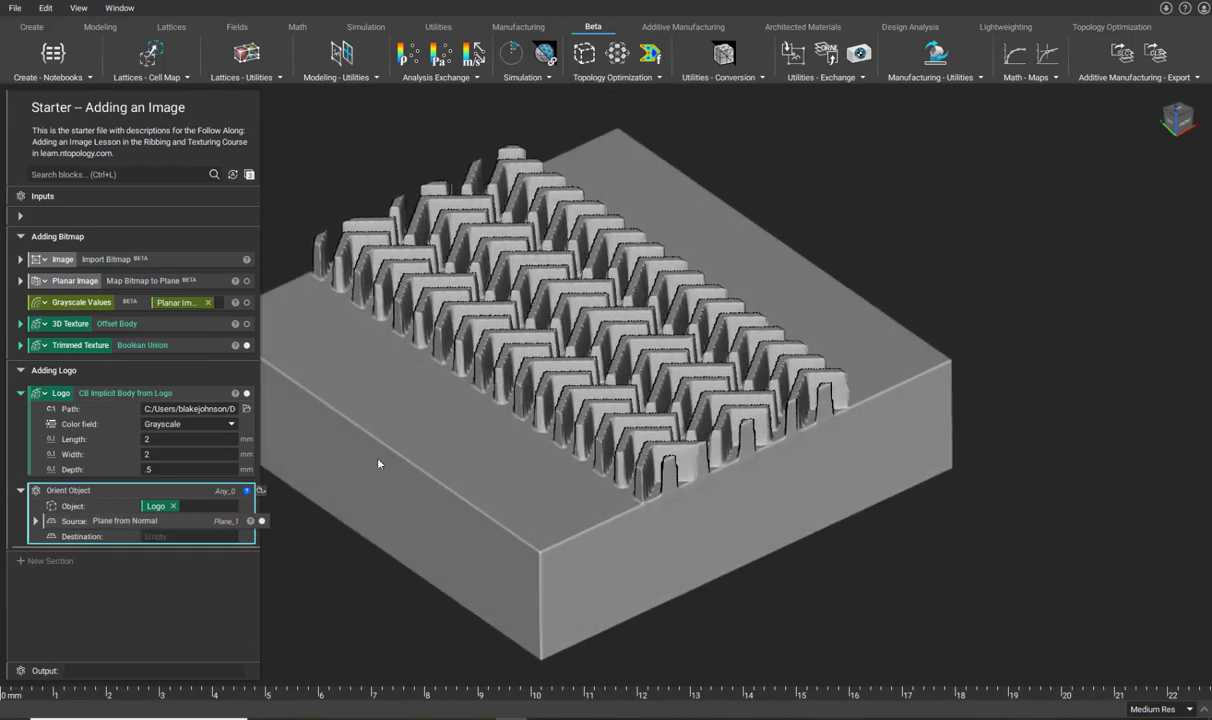
Step: Insert a Plane from Normal block as the Destination of the Orient Object block
left_click(190, 537)
type("pl")
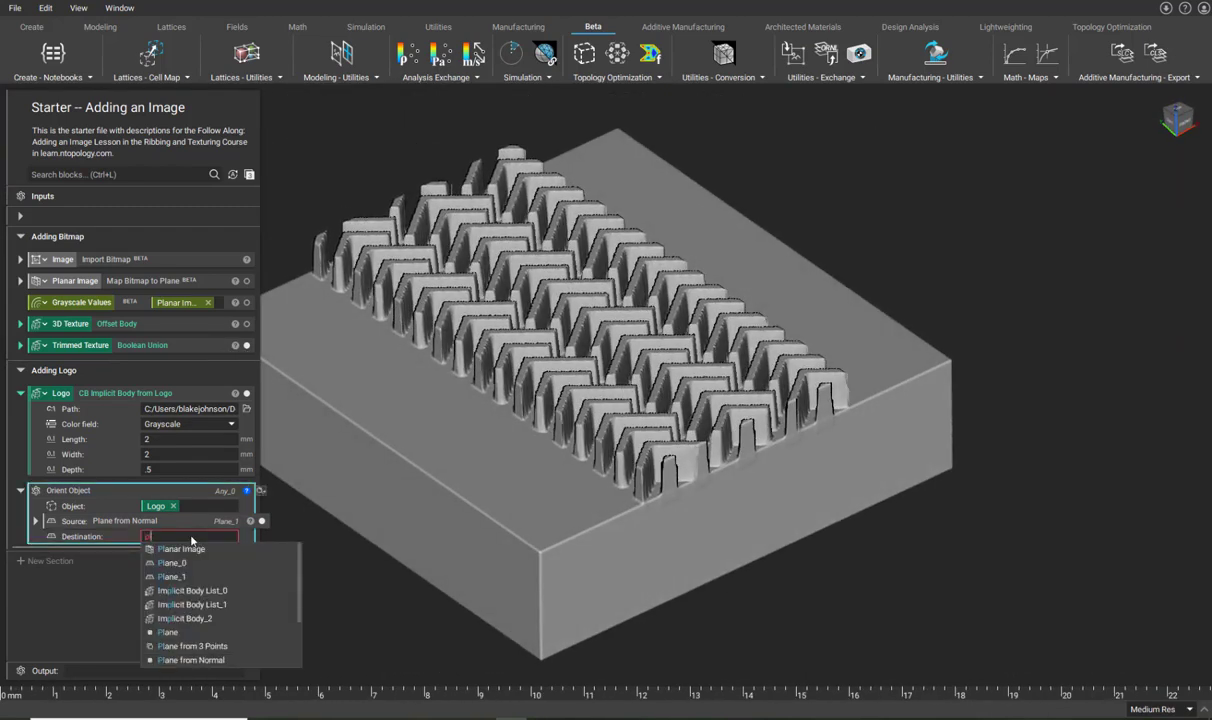
left_click(190, 660)
scroll(404, 506, "down", 3)
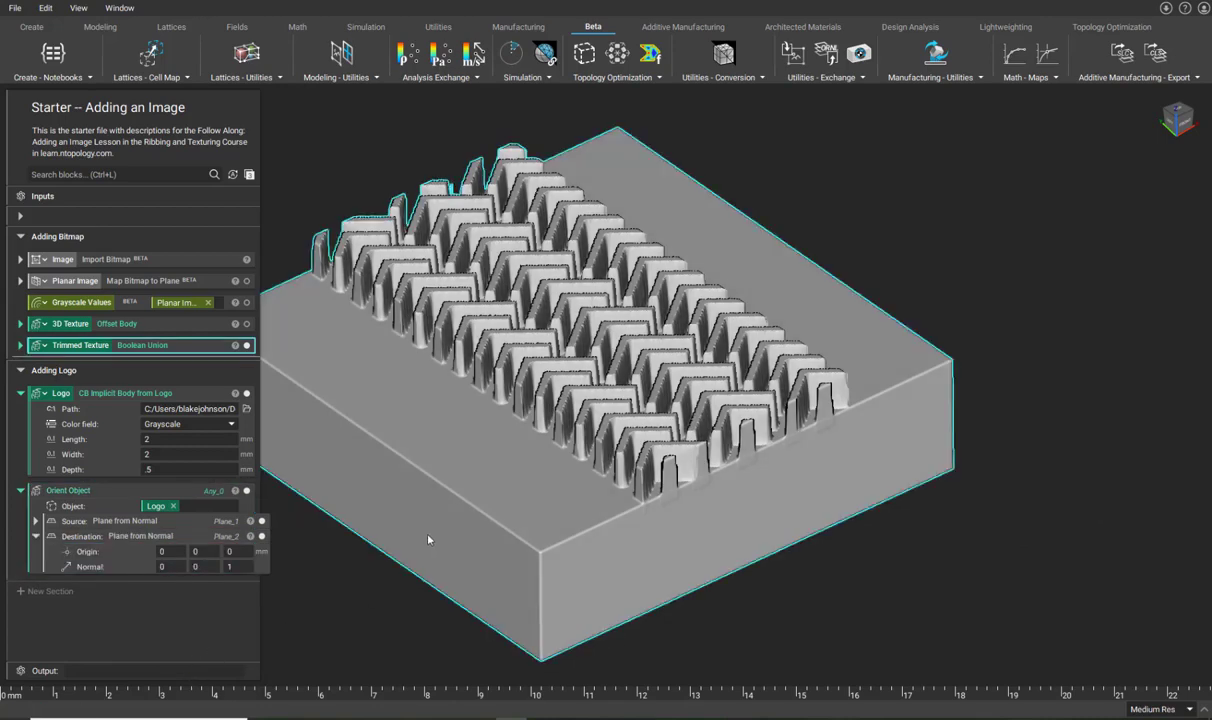
Step: Expand the unnamed section that holds the Box and Trimming Box blocks and name it Geometry
left_click(205, 551)
right_click_drag(597, 522, 509, 428)
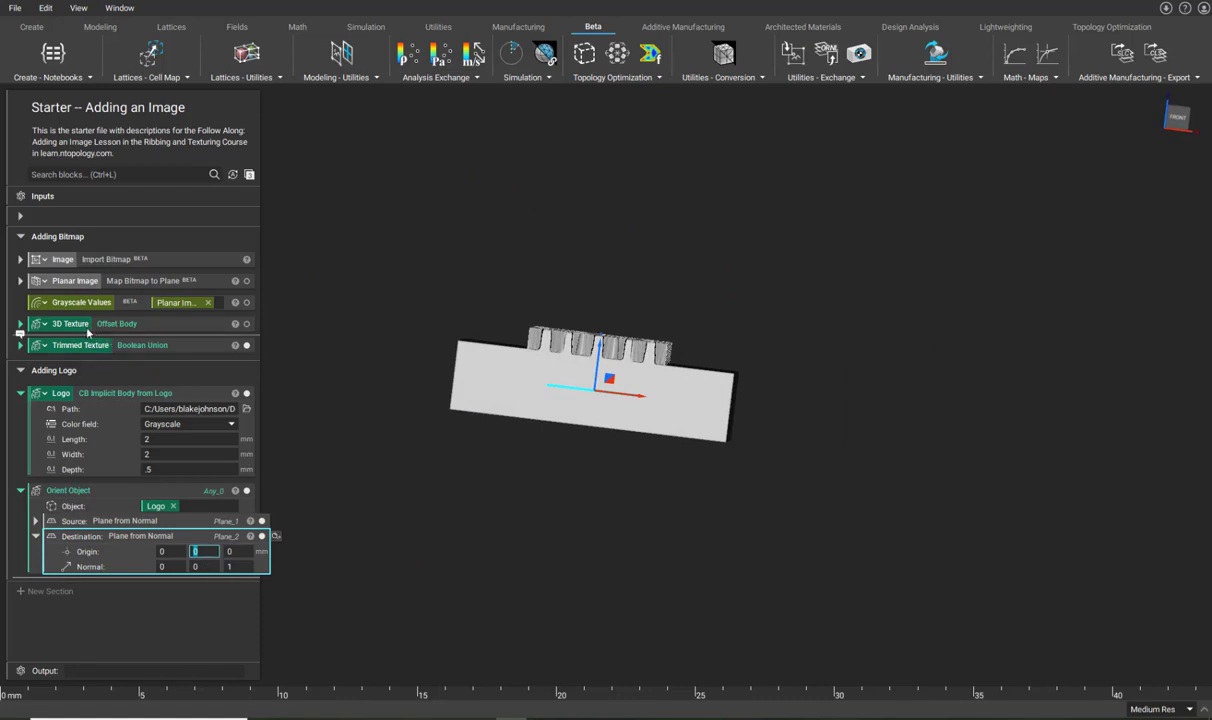
left_click(20, 215)
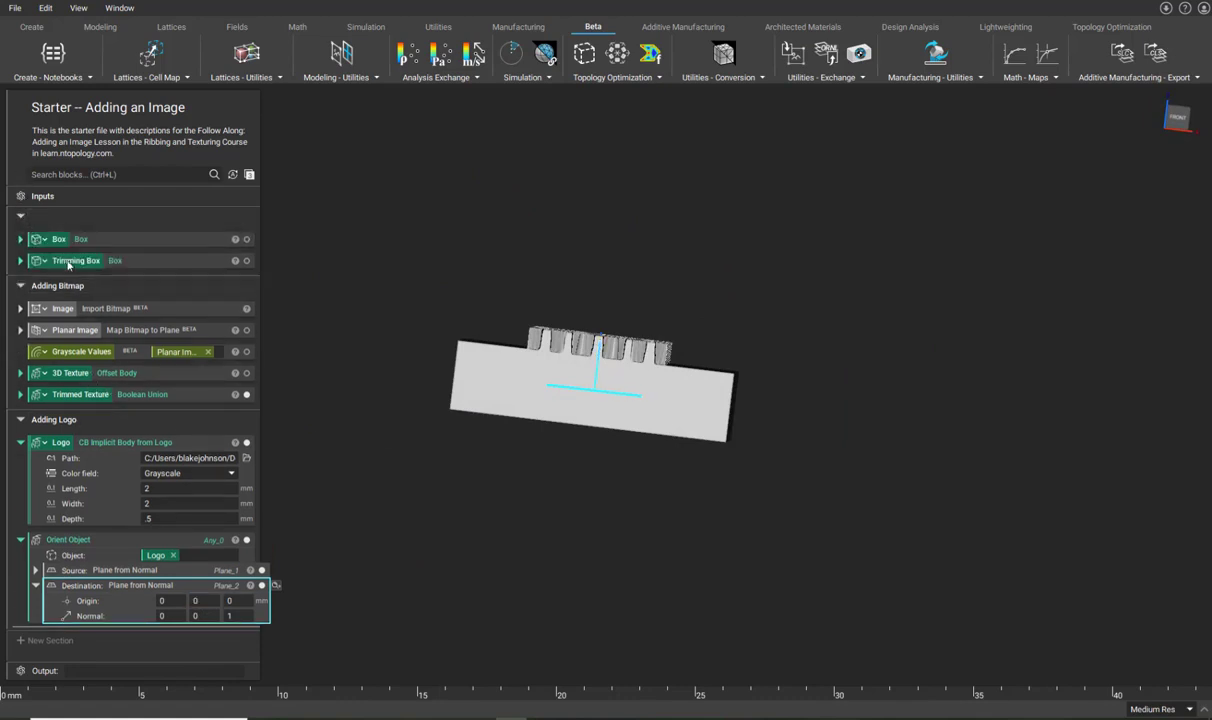
left_click(40, 222)
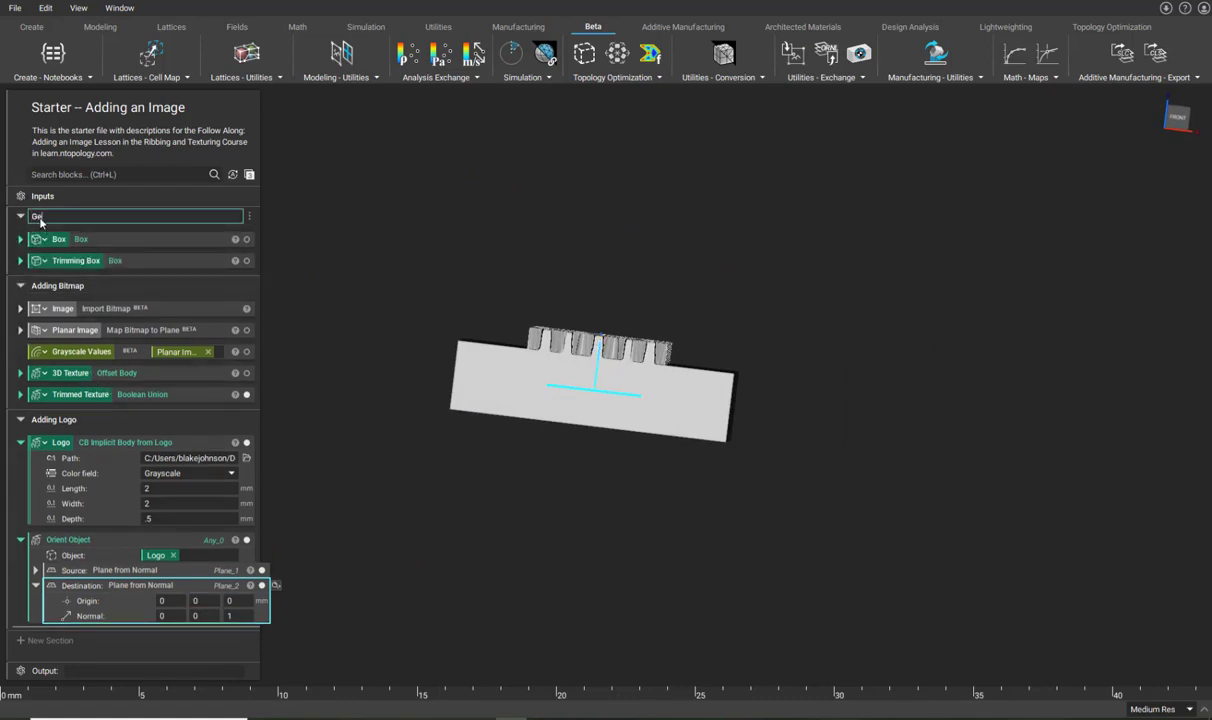
key("Return")
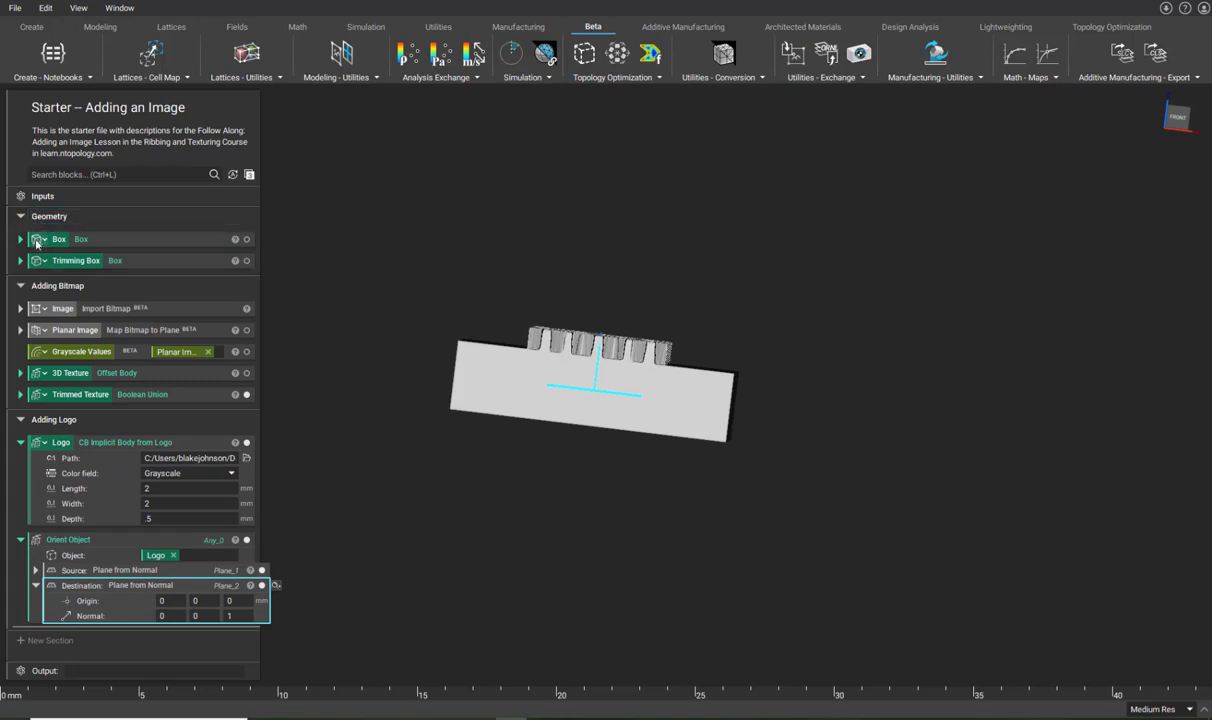
Step: Expand the Box block's dimensions and move the destination plane freehand near the box's front corner, with its origin at about -3.58, -3.5, 0.82 mm
left_click(20, 240)
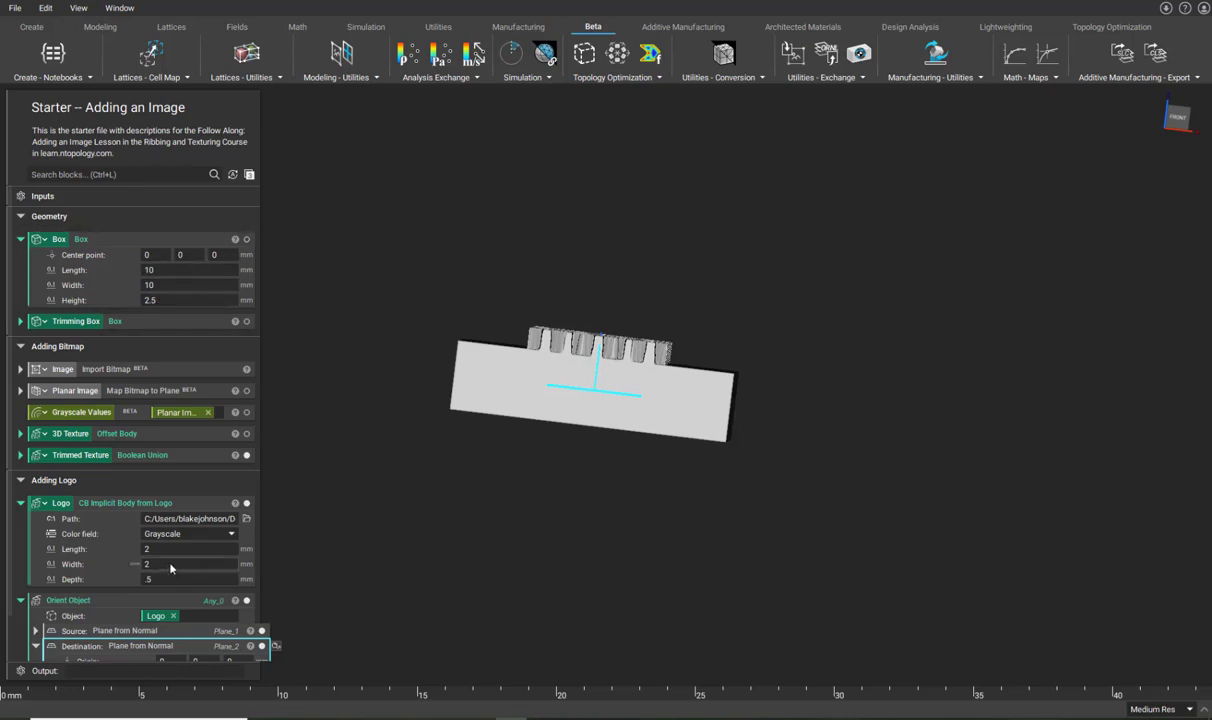
scroll(158, 540, "down", 1)
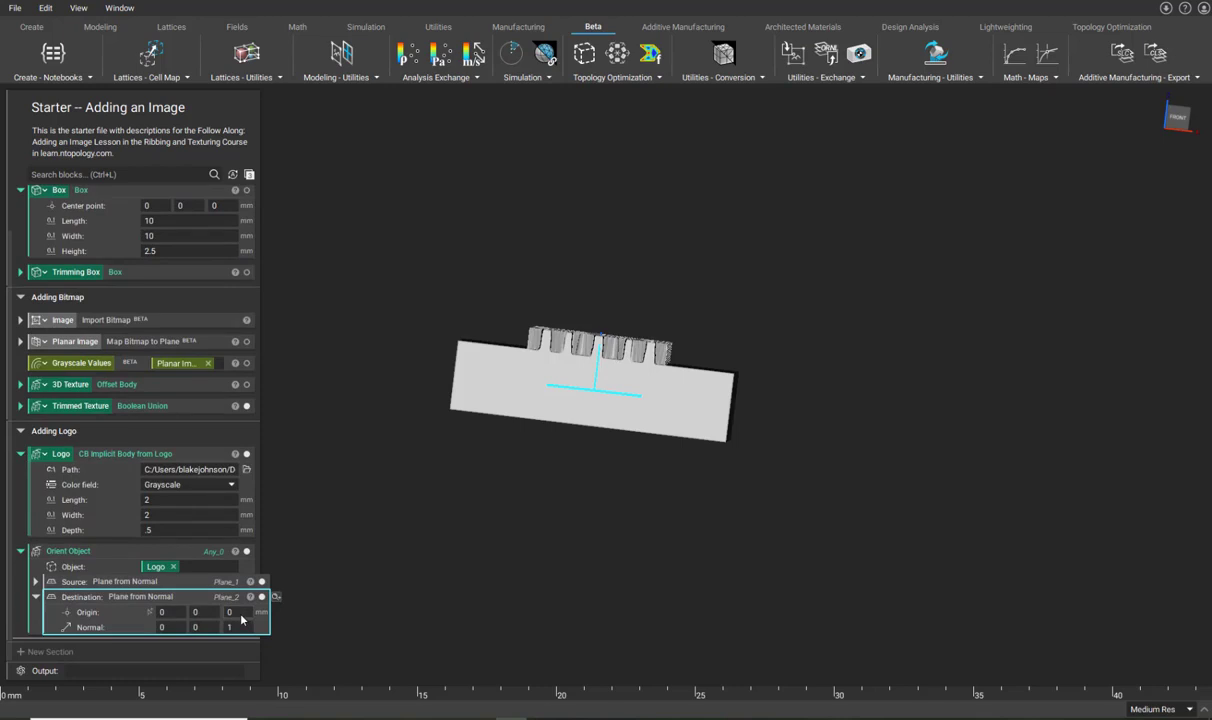
right_click_drag(500, 560, 557, 390)
left_click_drag(598, 367, 600, 345)
right_click_drag(633, 378, 597, 548)
left_click_drag(612, 363, 493, 440)
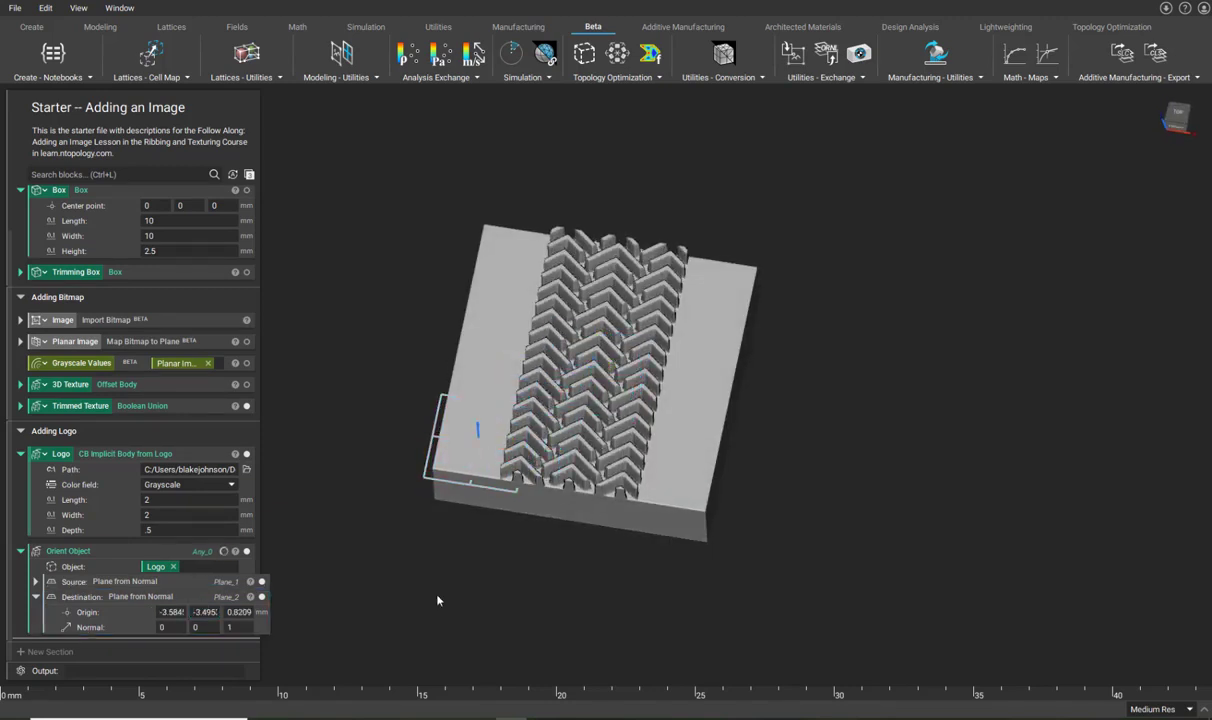
right_click_drag(376, 565, 451, 575)
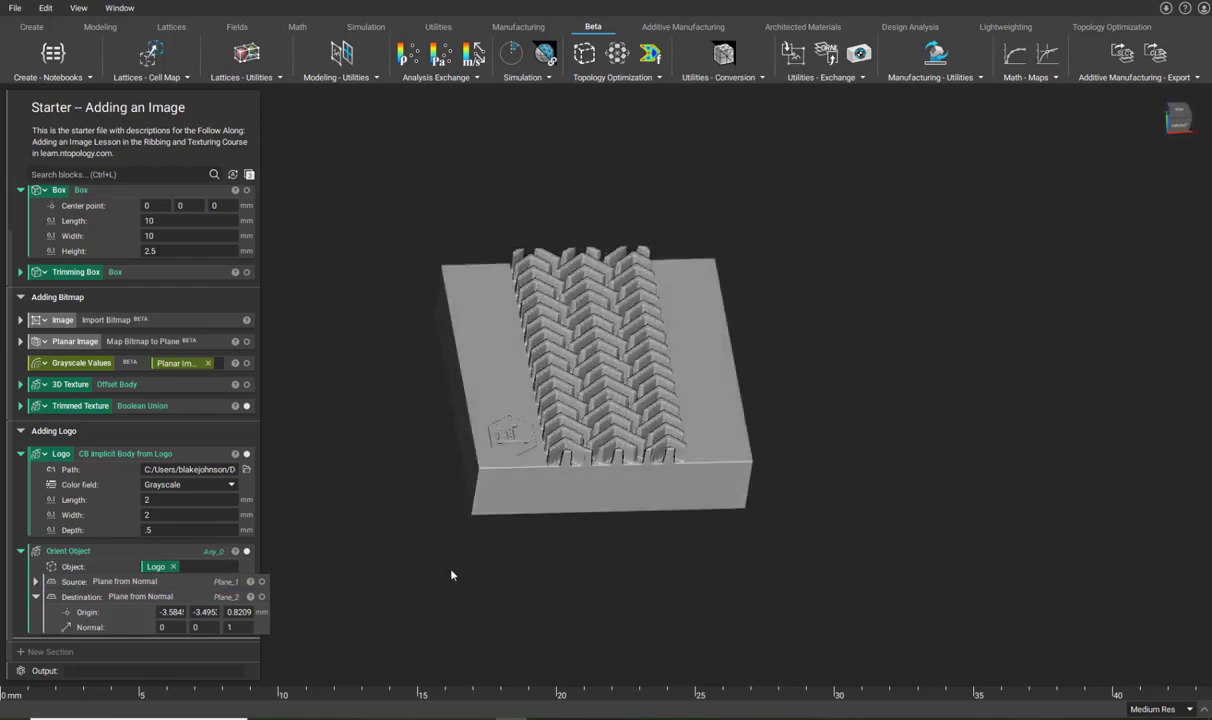
Step: Set the Z of the destination plane's origin to 1.25 mm so the logo sits on the box's top face
left_click(240, 612)
type("1.25")
key("Return")
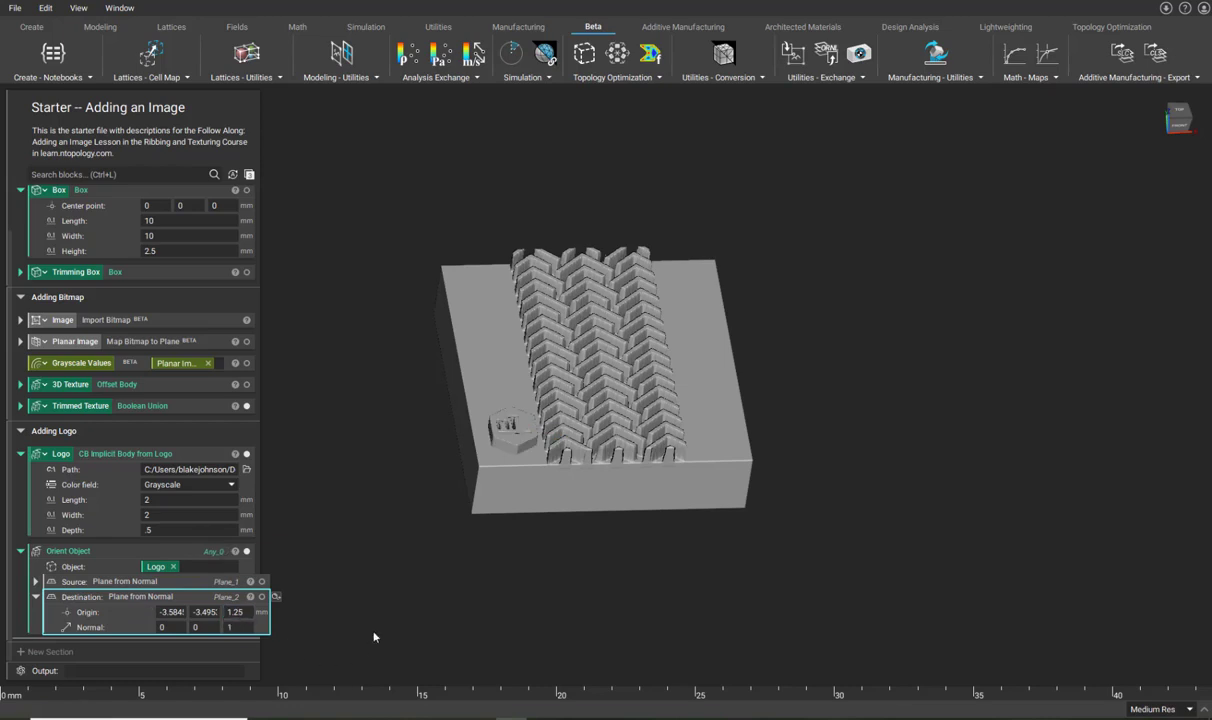
left_click(471, 314)
right_click_drag(480, 350, 471, 314)
key("t")
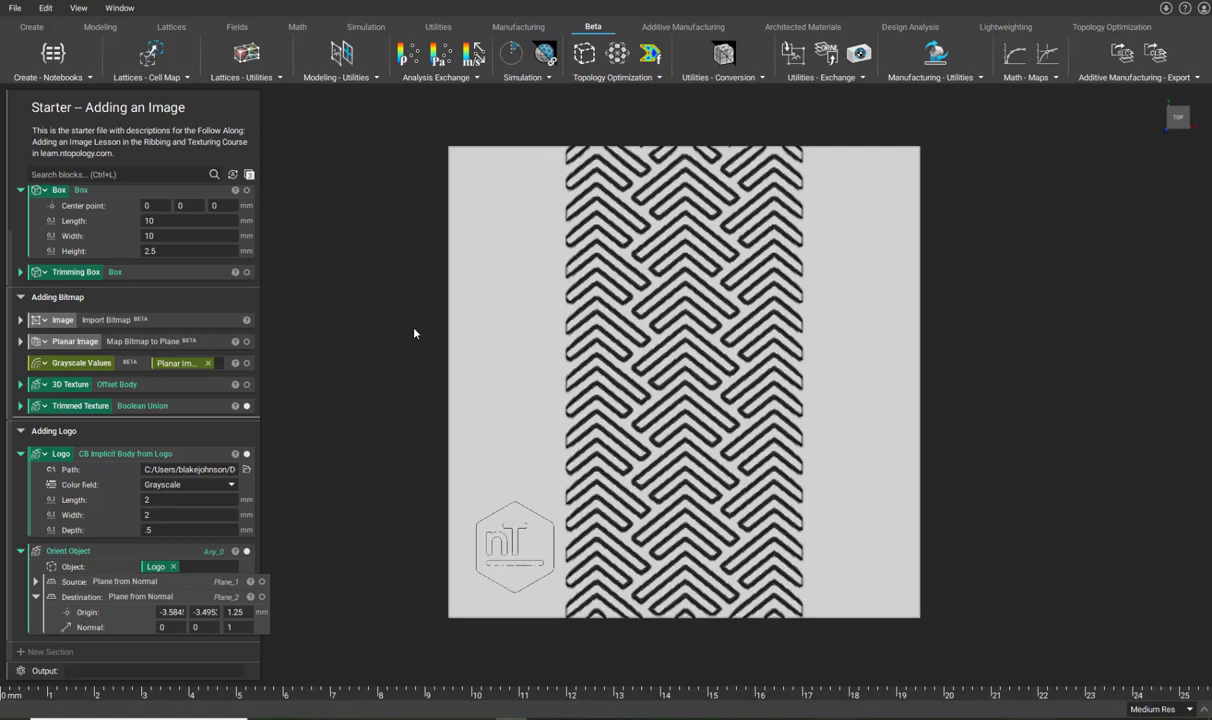
Step: Add a Boolean Union block under Adding Logo and place the Orient Object block in its Bodies list at index 1
left_click(77, 176)
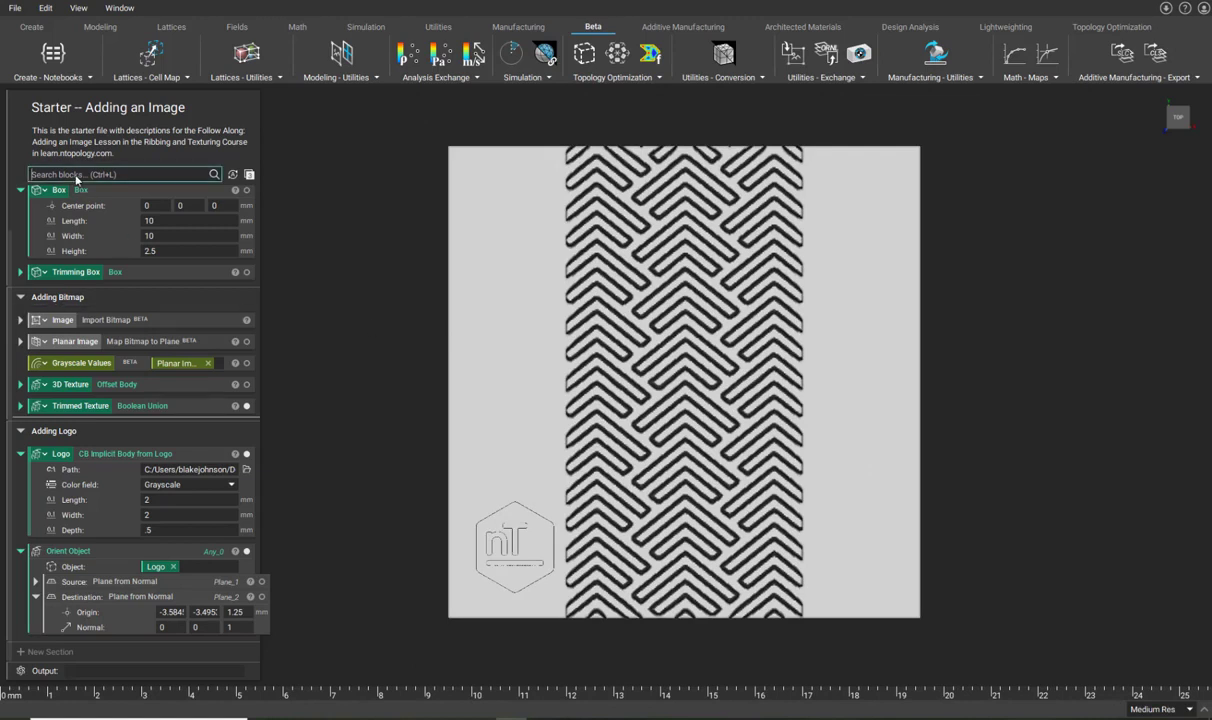
type("boolean")
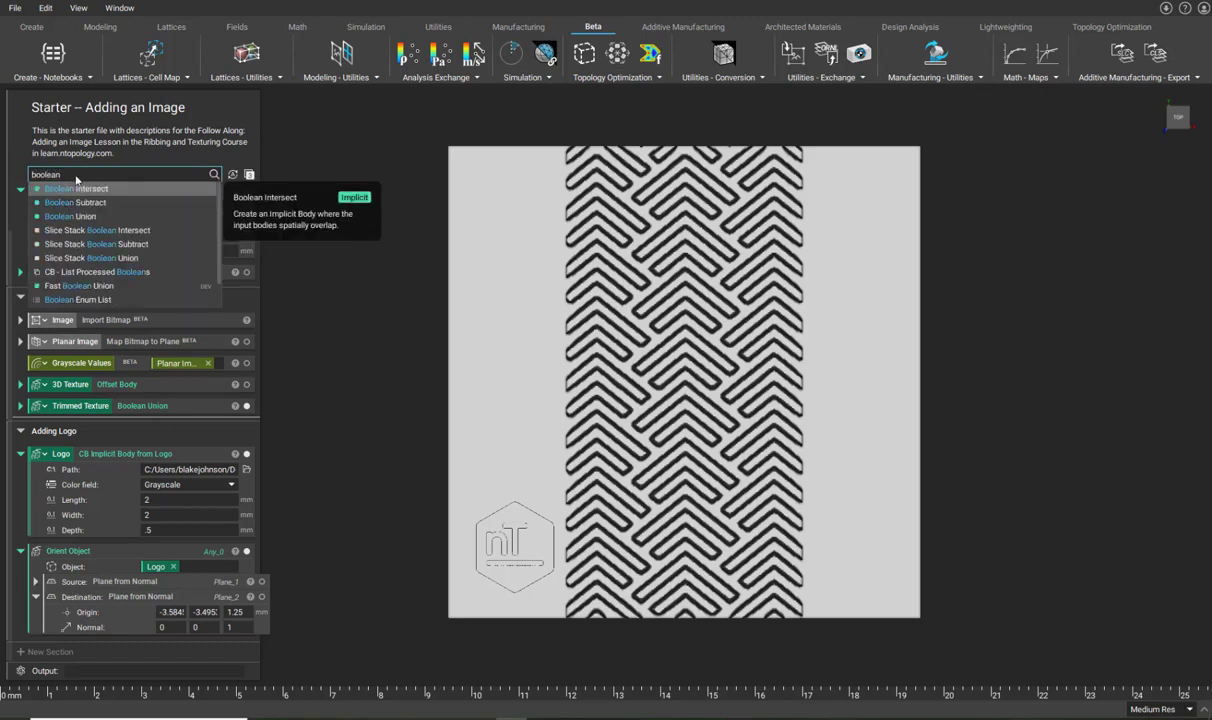
left_click(63, 216)
left_click_drag(69, 428, 101, 527)
left_click(52, 549)
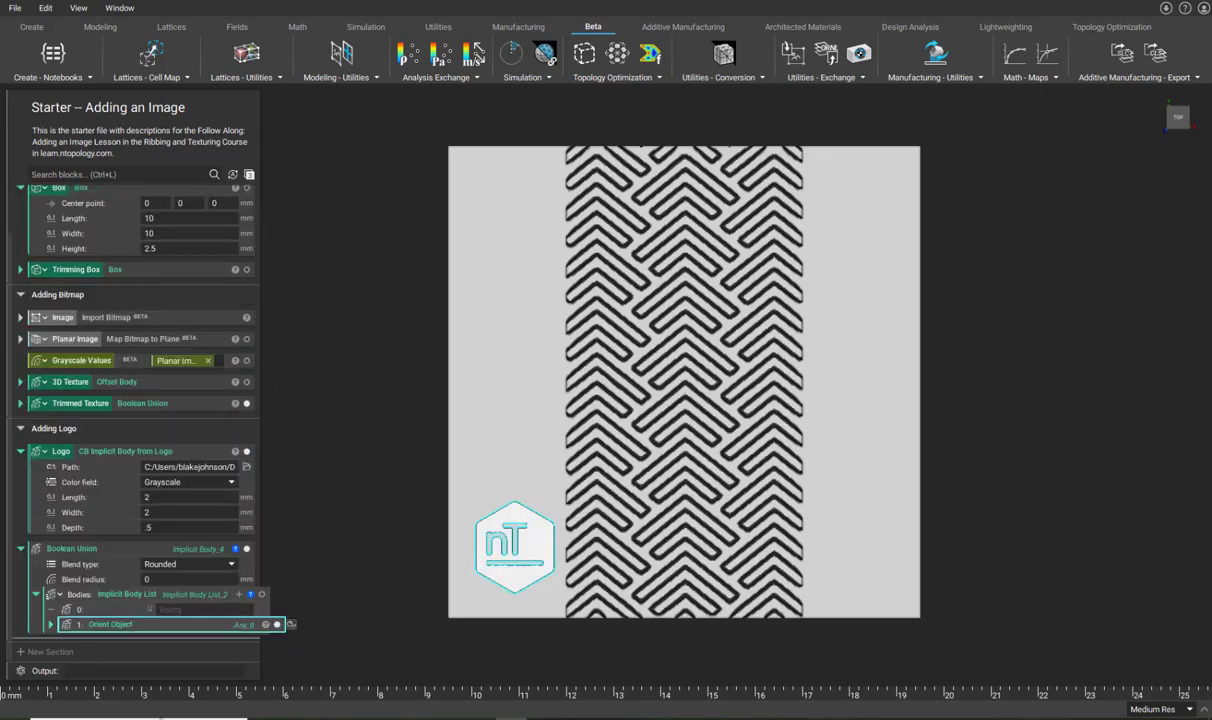
Step: Link Trimmed Texture as body 0 of the new Boolean Union
left_click(360, 590)
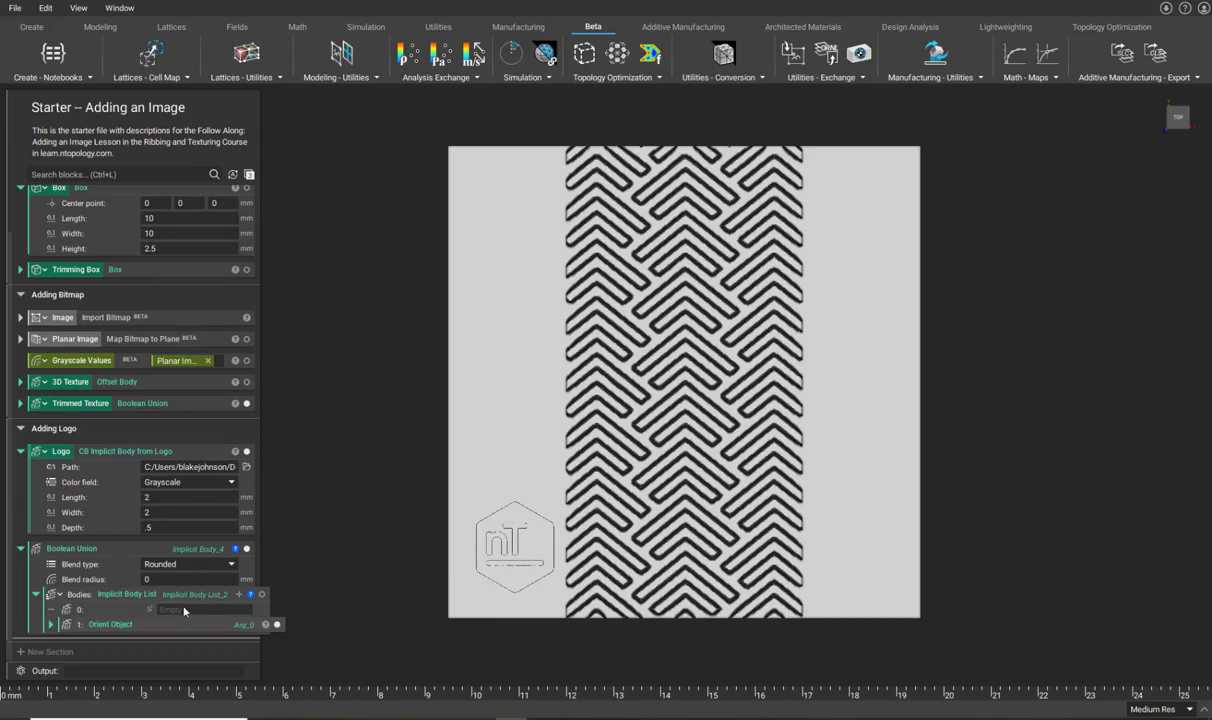
left_click(136, 405)
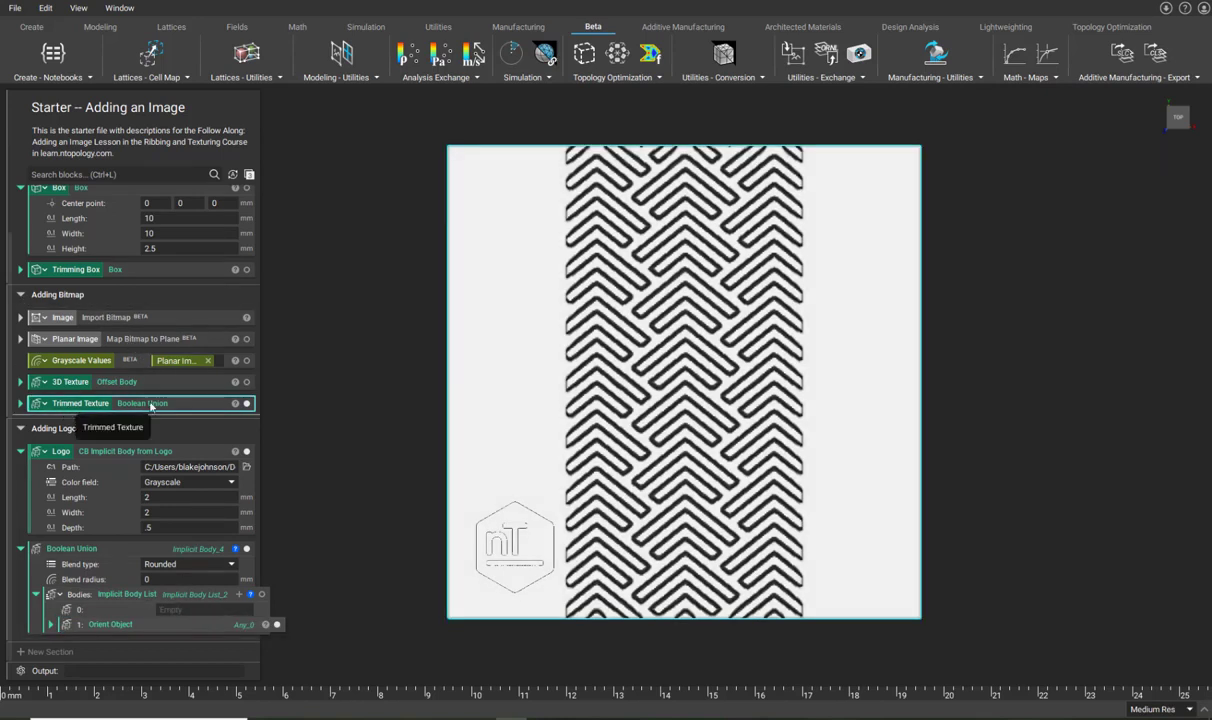
left_click_drag(130, 404, 192, 609)
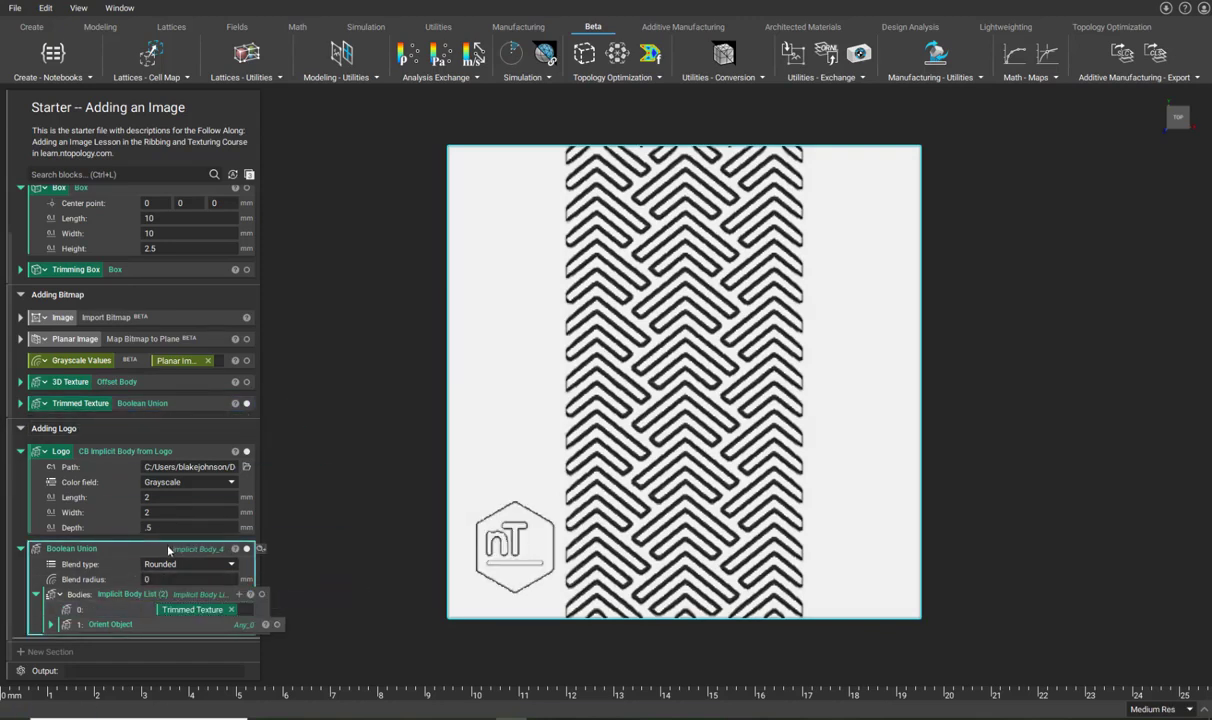
right_click_drag(378, 527, 347, 508)
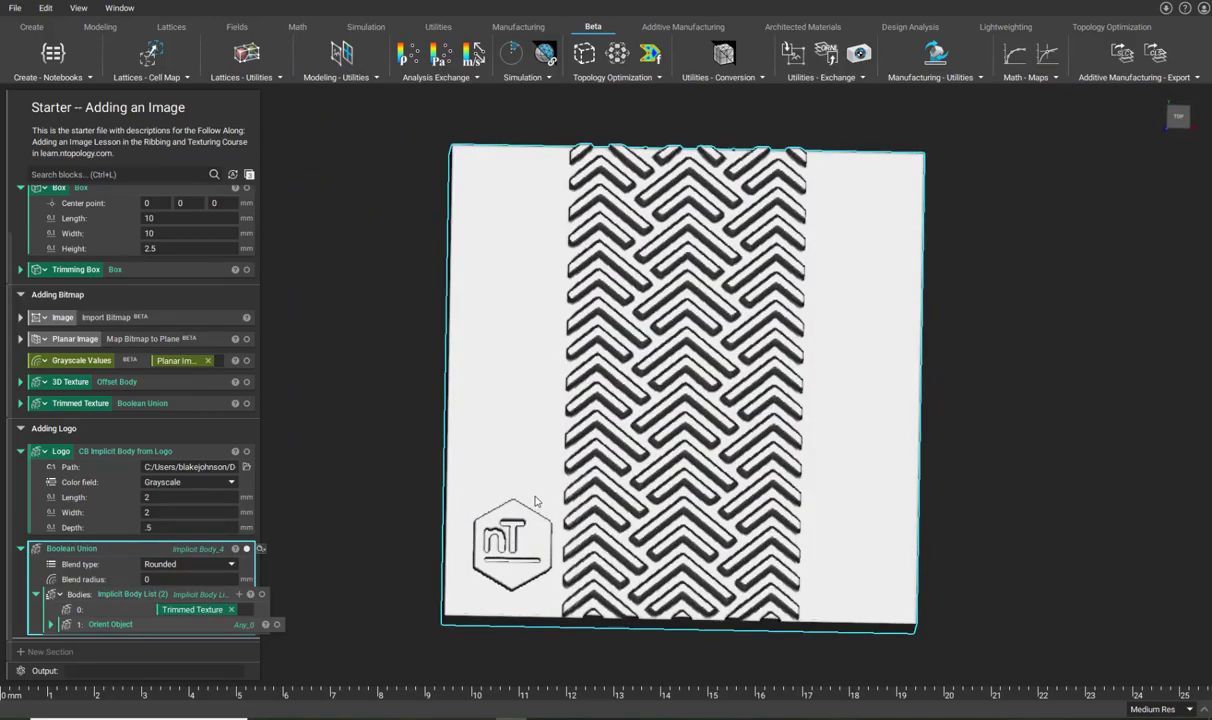